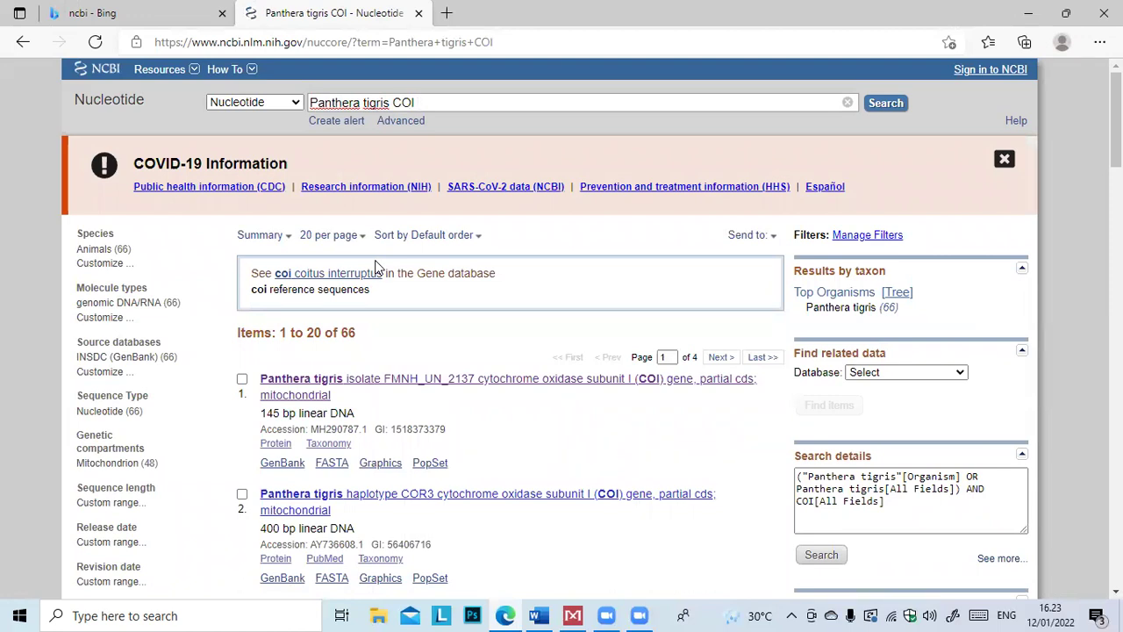
- Open the Panthera tigris isolate FMNH_UN_2137 COI record and send the complete record to a file in FASTA format
click(390, 384)
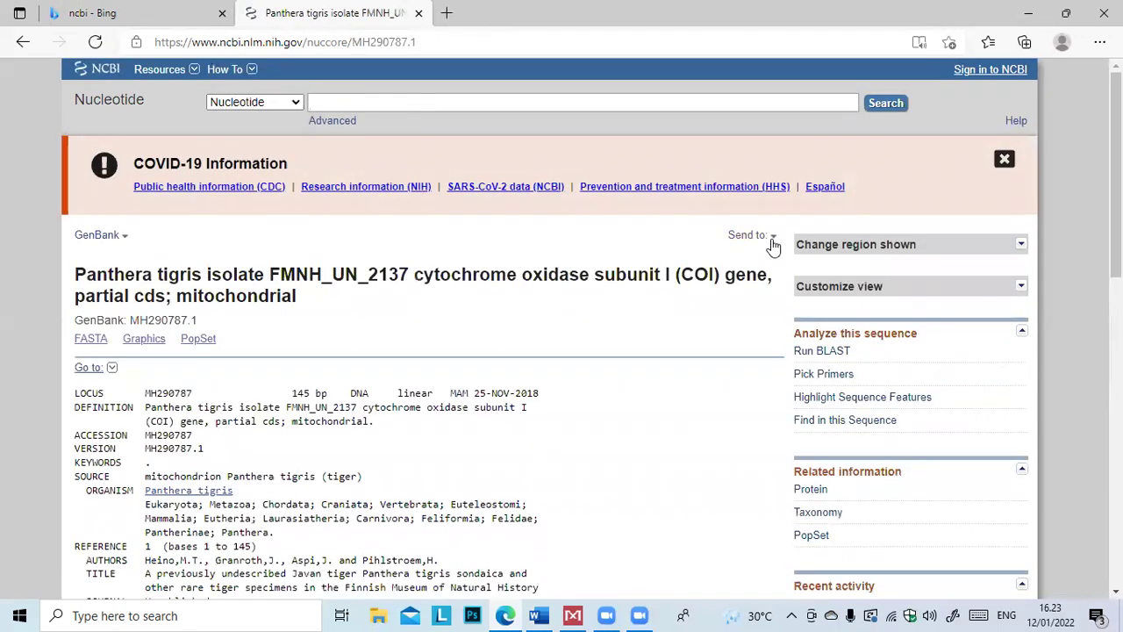
click(773, 236)
click(656, 340)
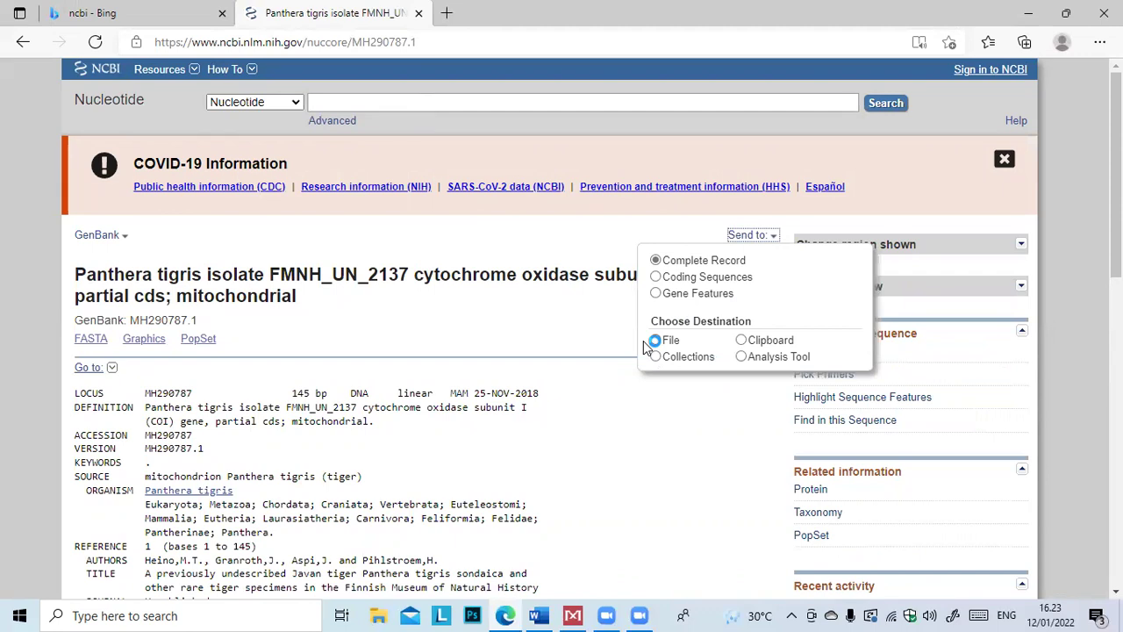
click(723, 427)
click(697, 297)
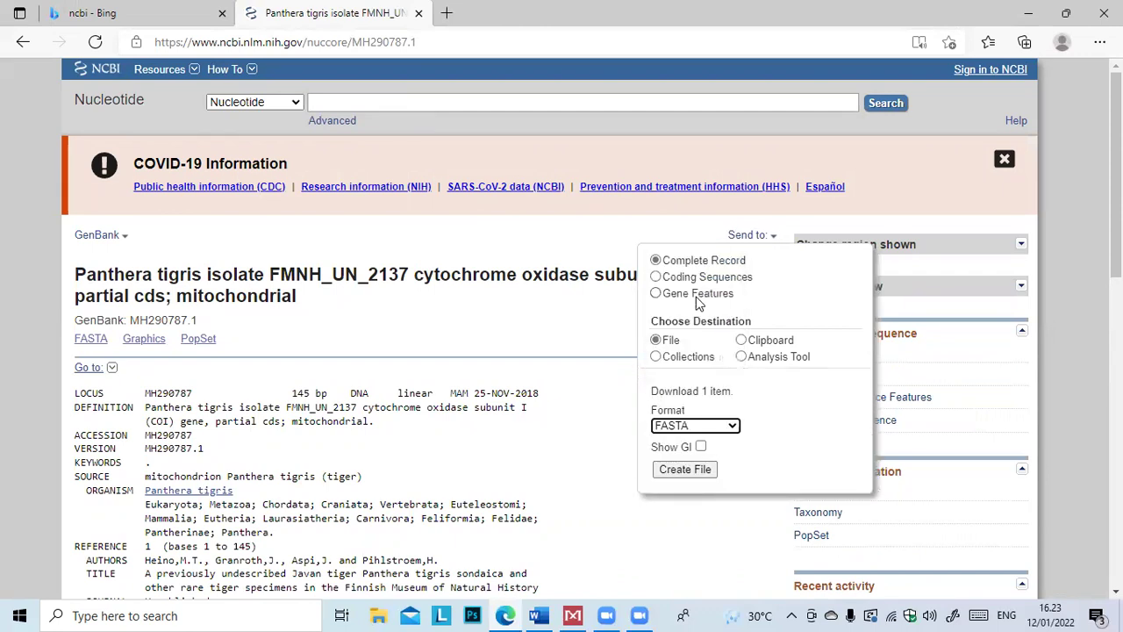
click(698, 467)
- Switch to File Explorer and view the FASTA sequence files in the Downloads folder
click(380, 615)
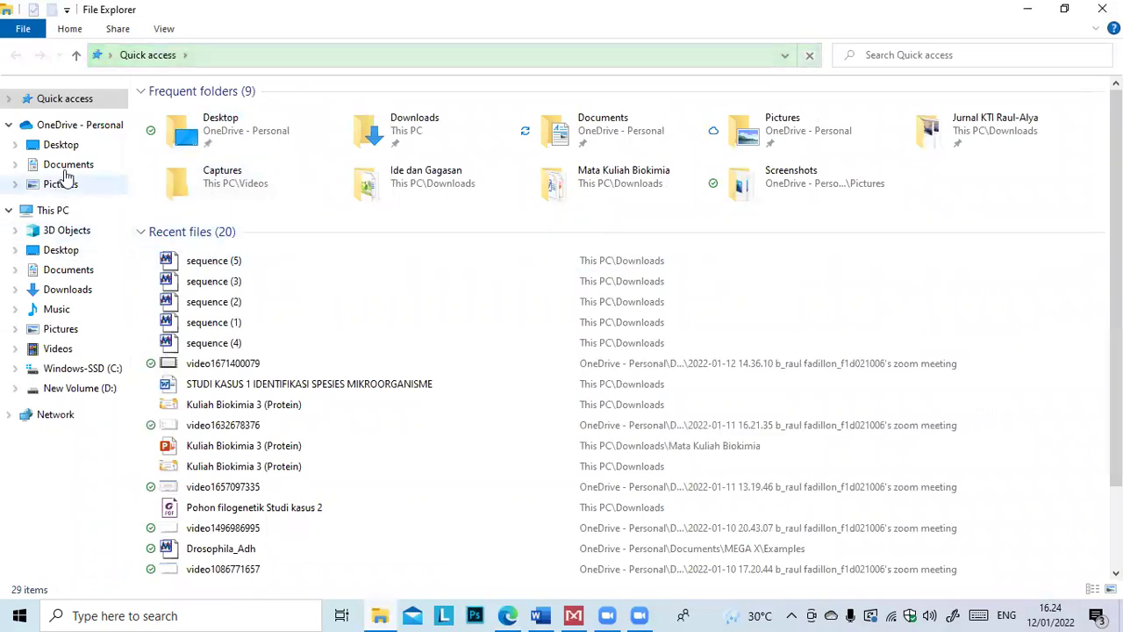
click(66, 291)
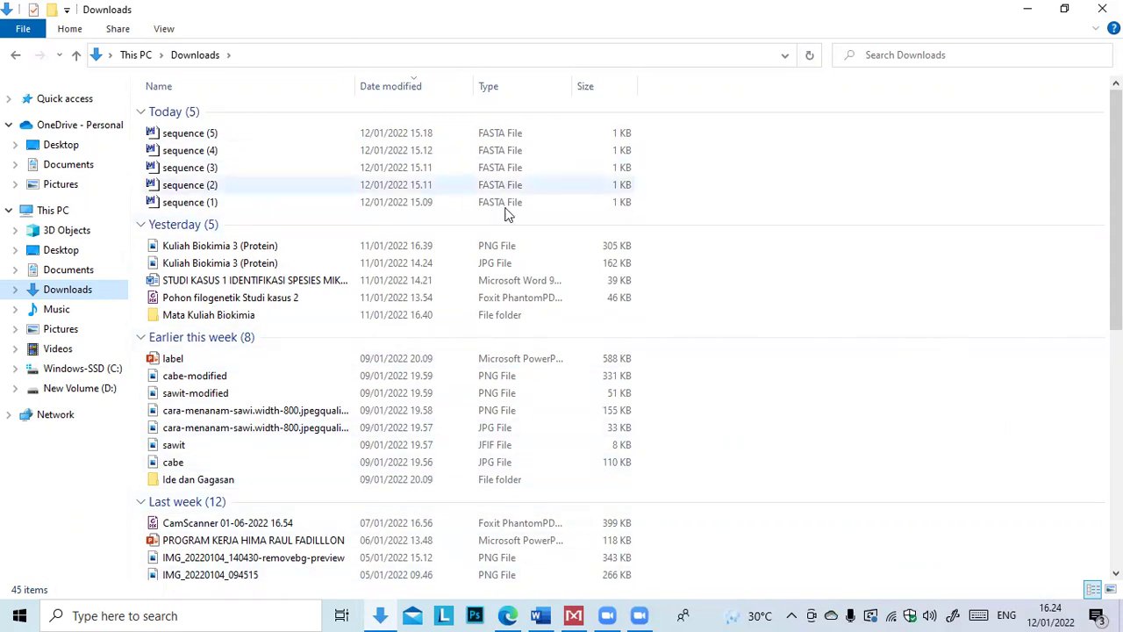
- Switch to MEGA, create a new DNA alignment, and move the Alignment Explorer window fully into view
click(577, 614)
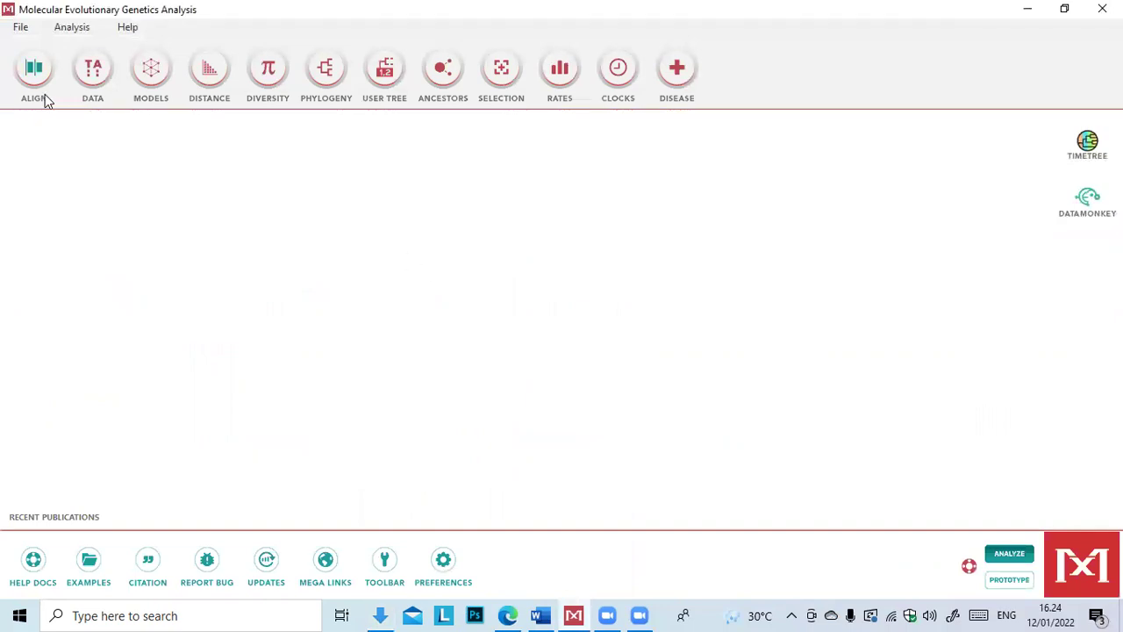
click(29, 70)
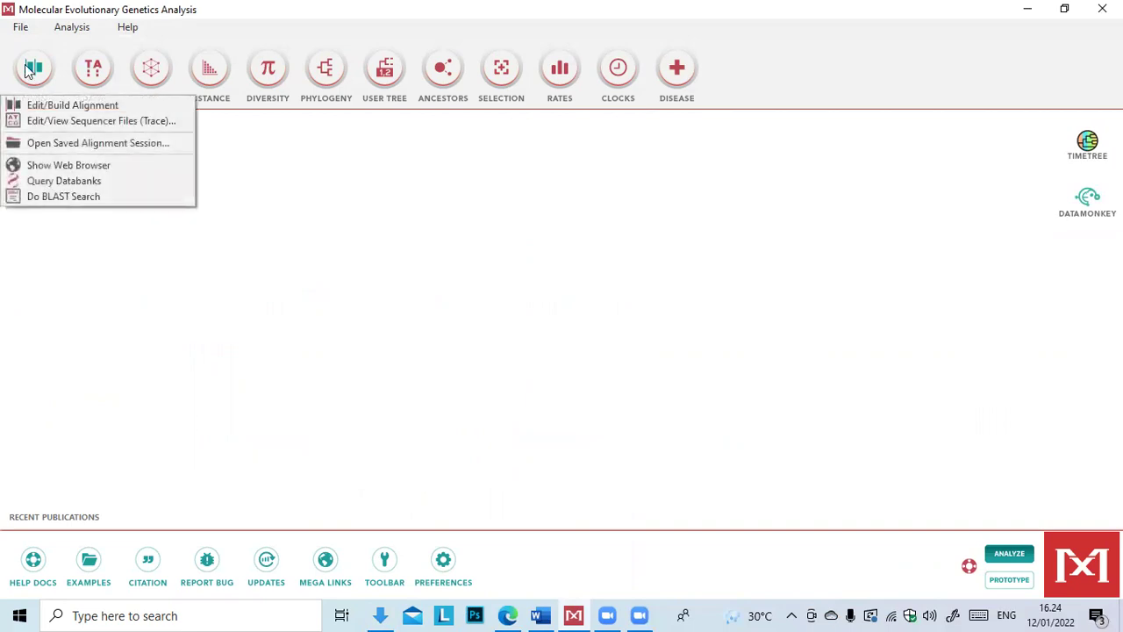
click(65, 107)
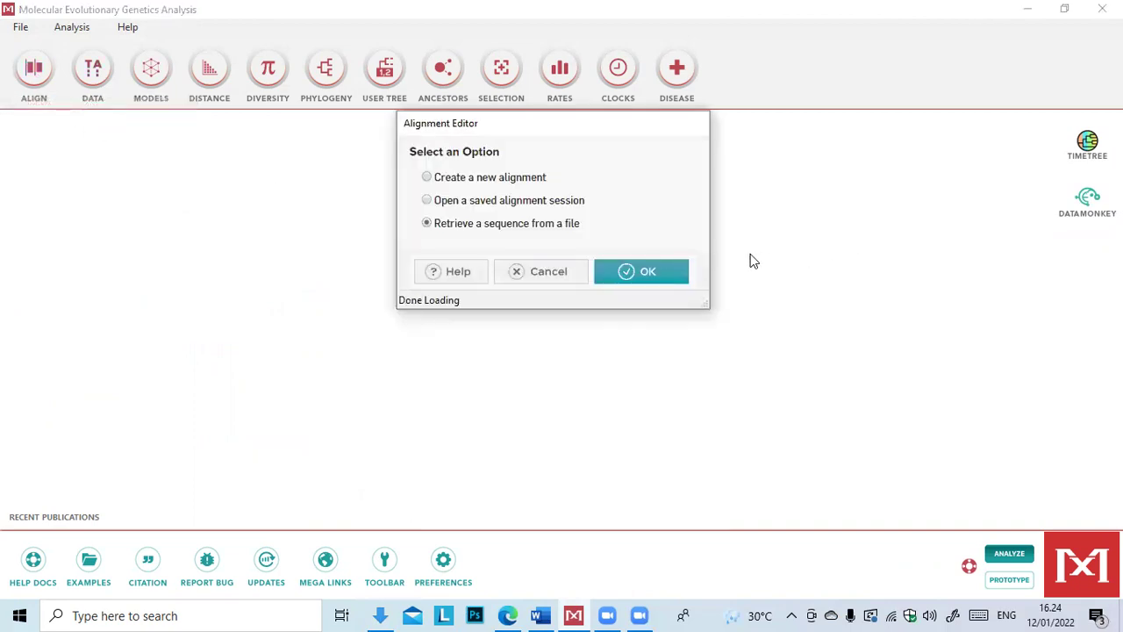
click(427, 178)
click(619, 275)
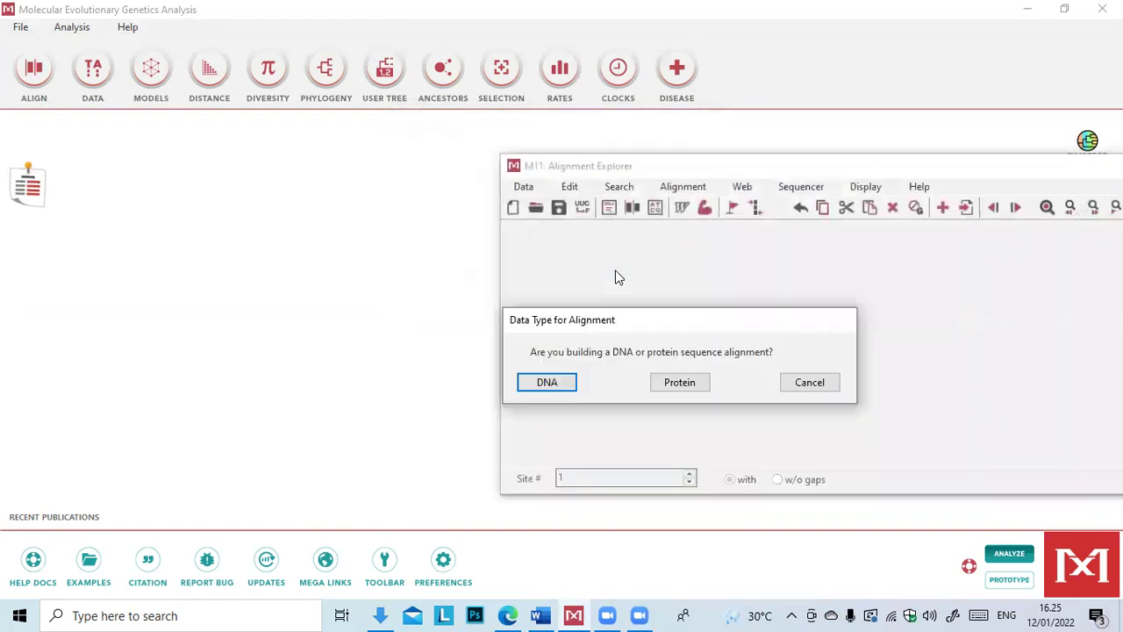
click(547, 384)
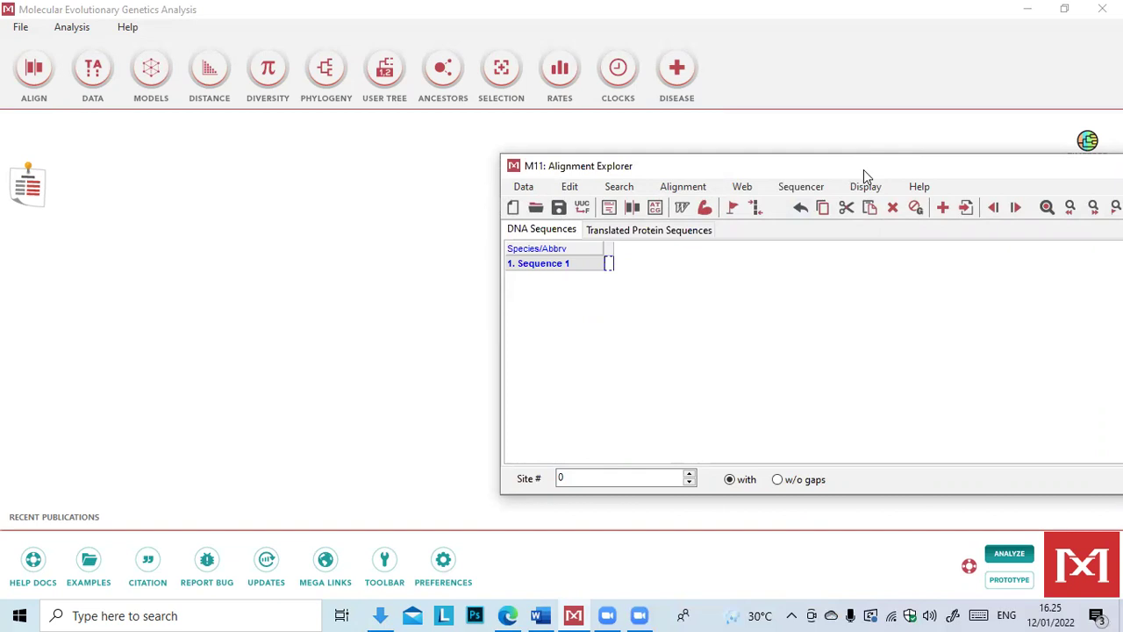
drag(864, 175, 507, 145)
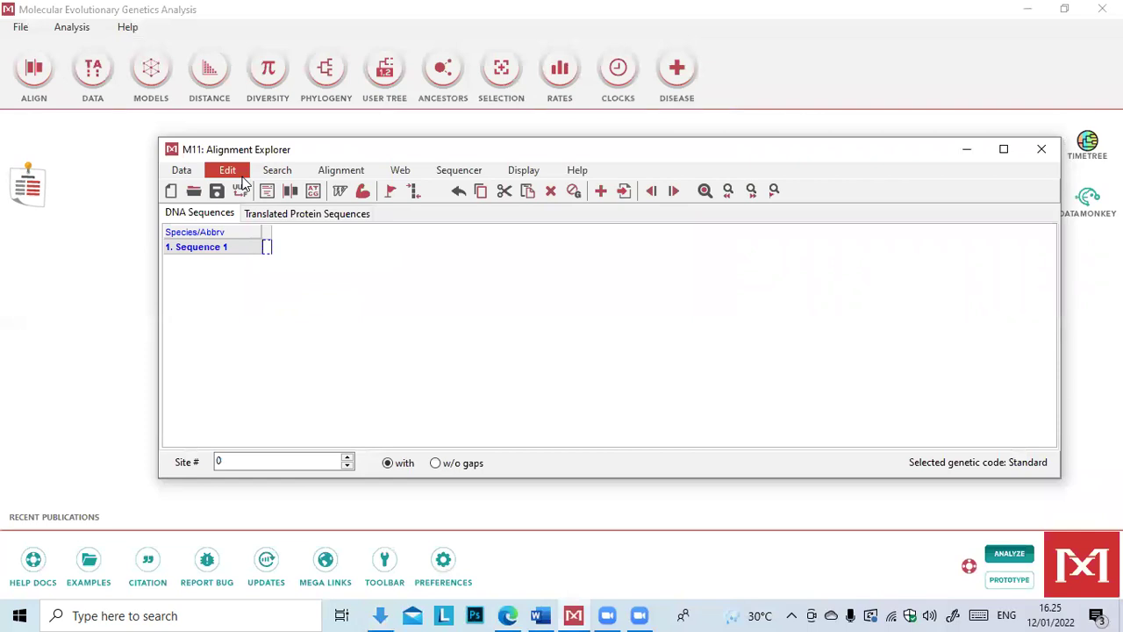
- Insert the FASTA file sequence (1) from Downloads into the new alignment
click(240, 173)
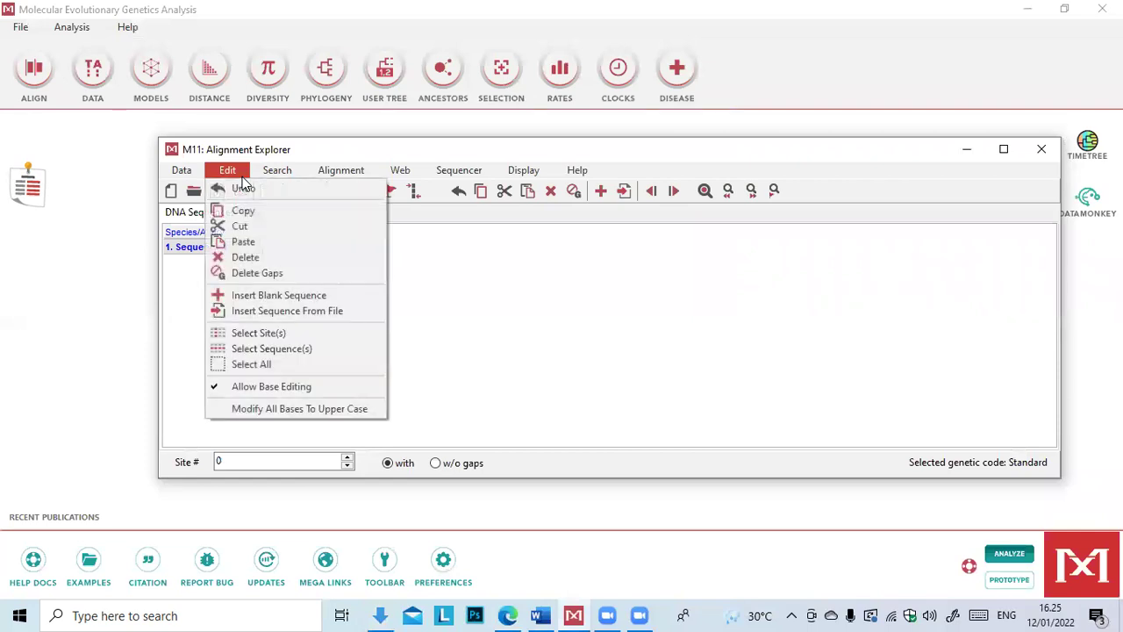
click(297, 313)
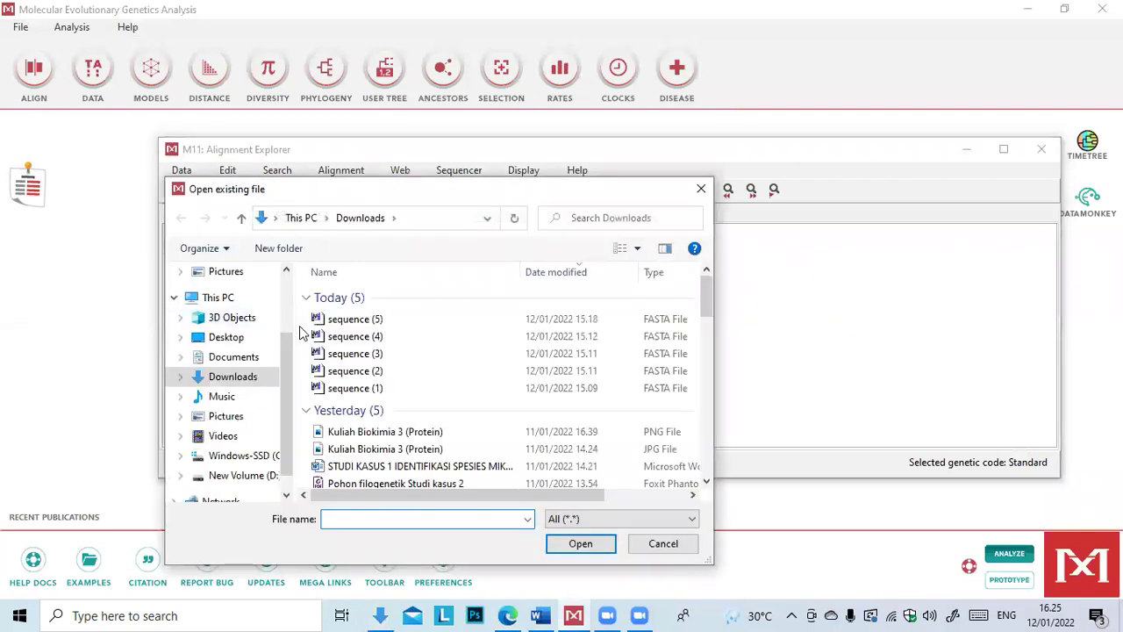
click(367, 388)
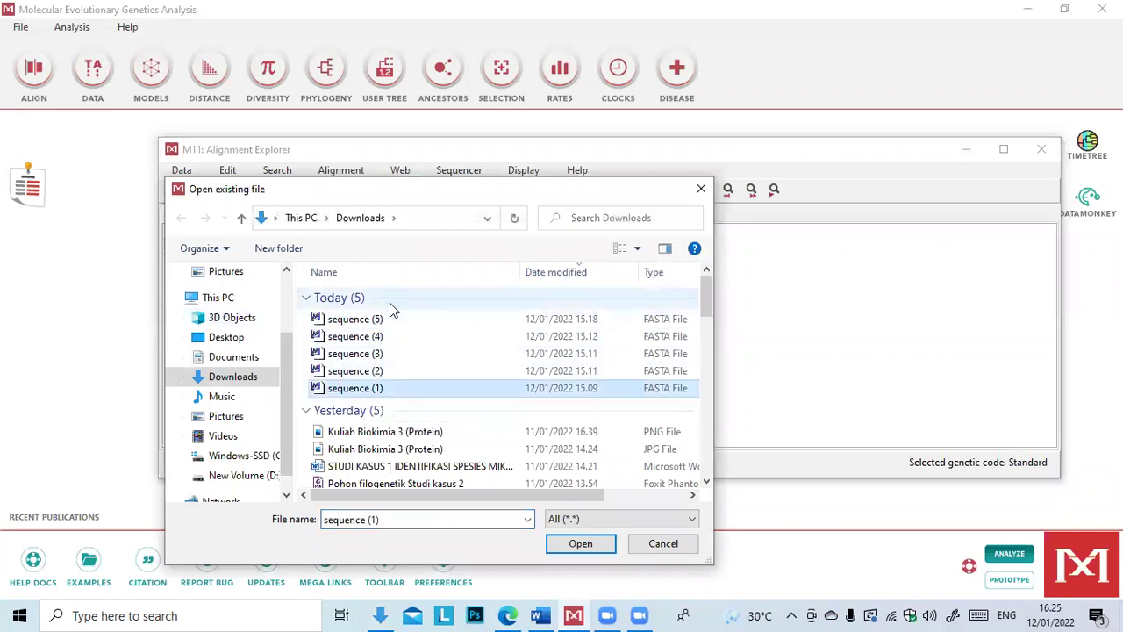
click(581, 543)
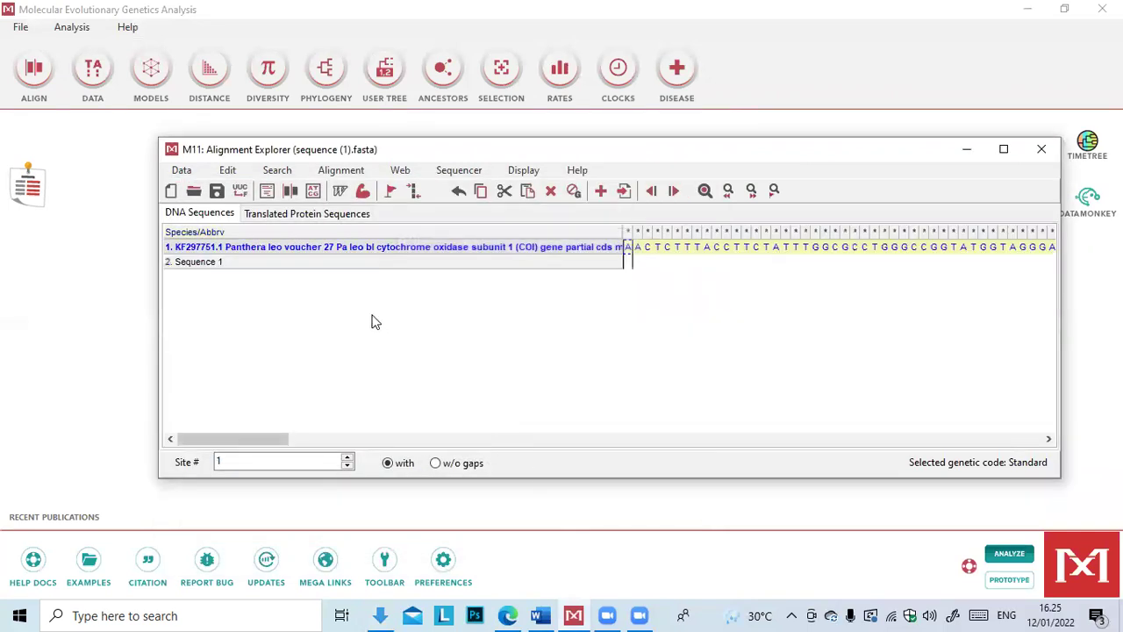
- Insert the FASTA file sequence (2) from Downloads into the alignment
click(228, 170)
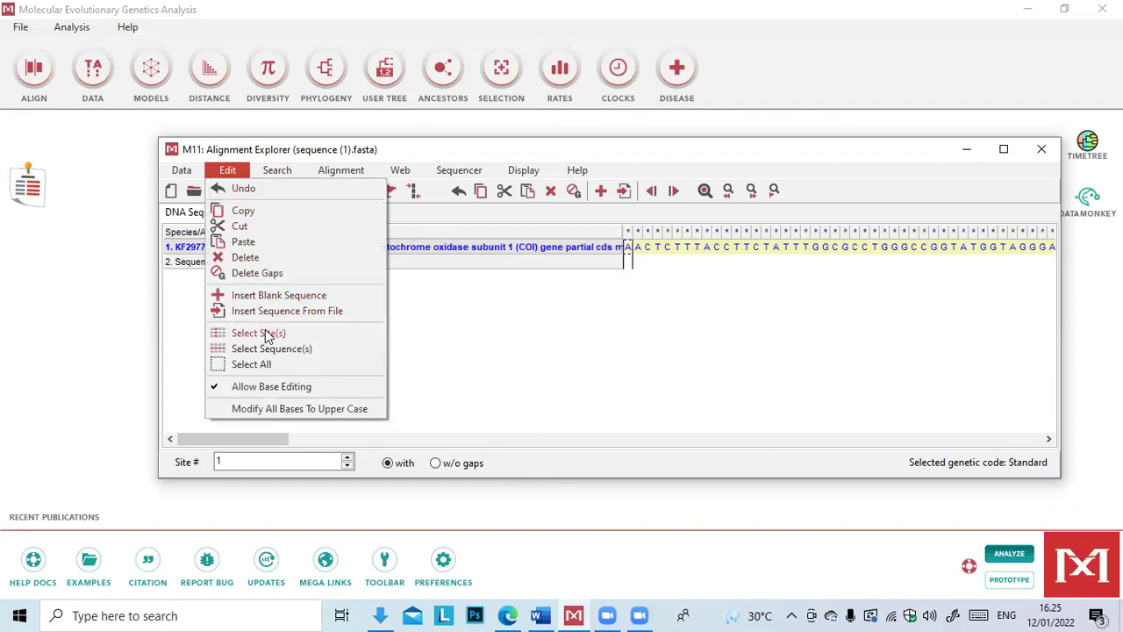
click(273, 312)
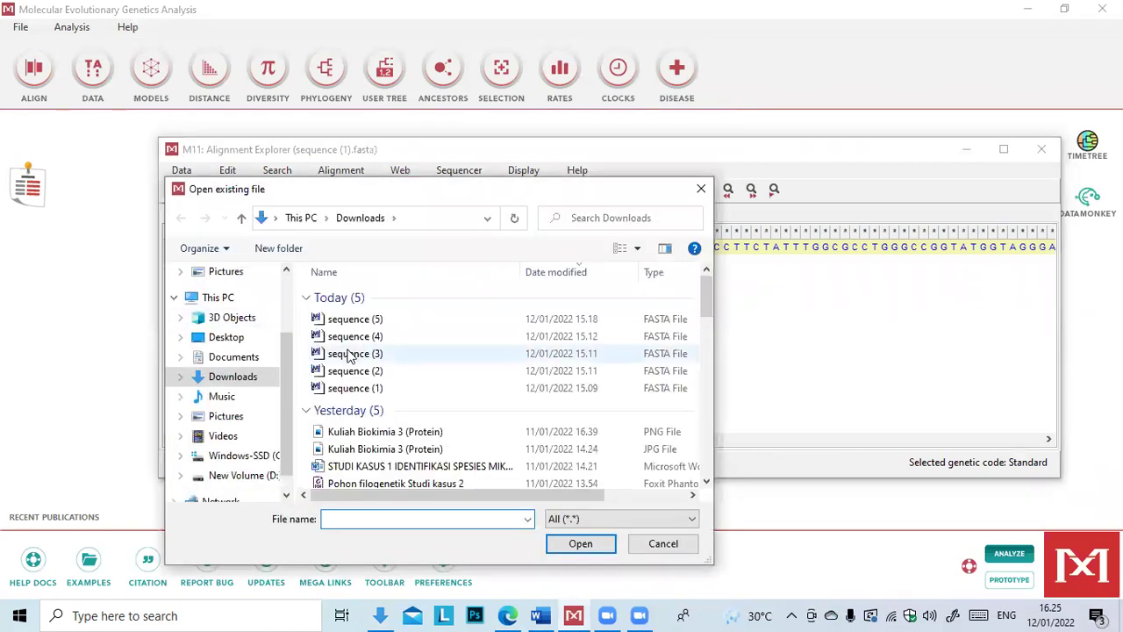
click(376, 372)
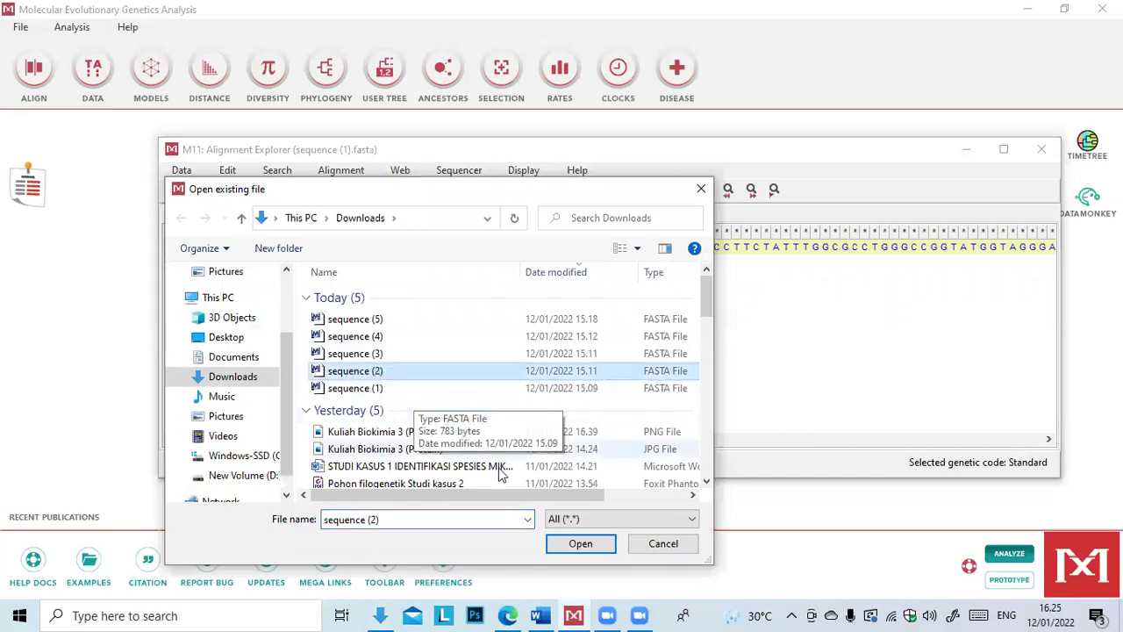
click(589, 544)
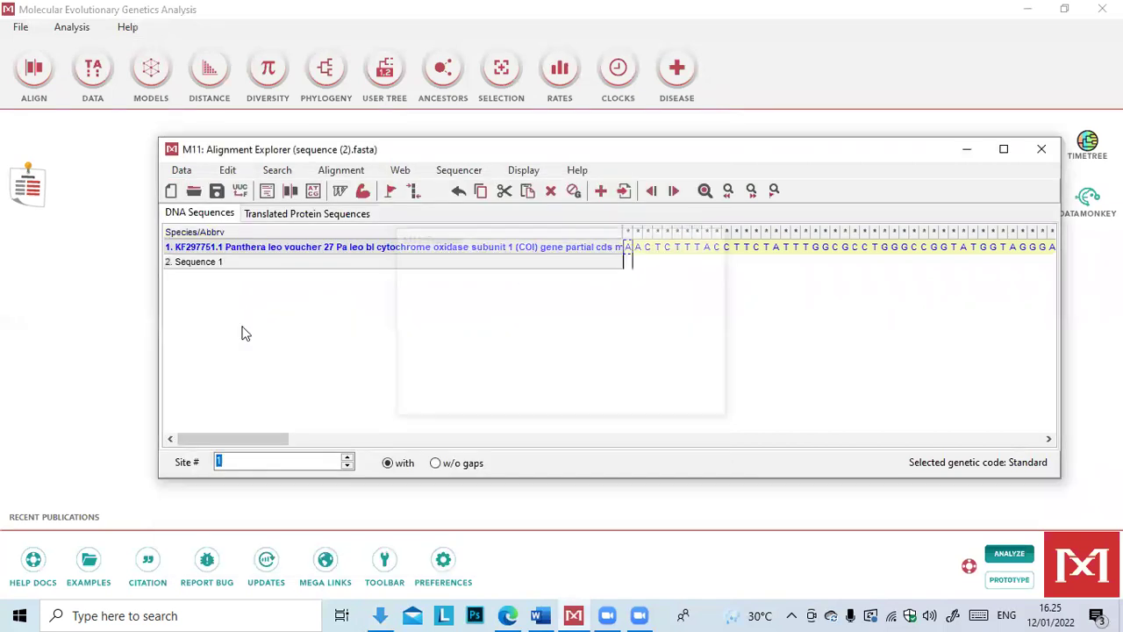
- Insert the FASTA file sequence (3) from Downloads into the alignment
click(228, 170)
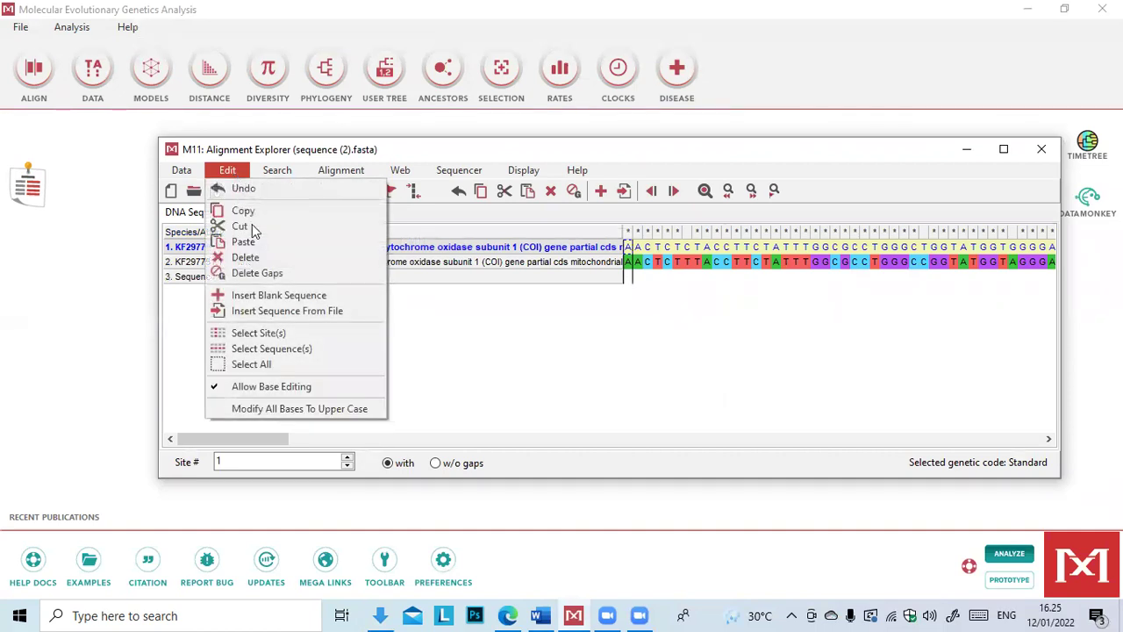
click(269, 311)
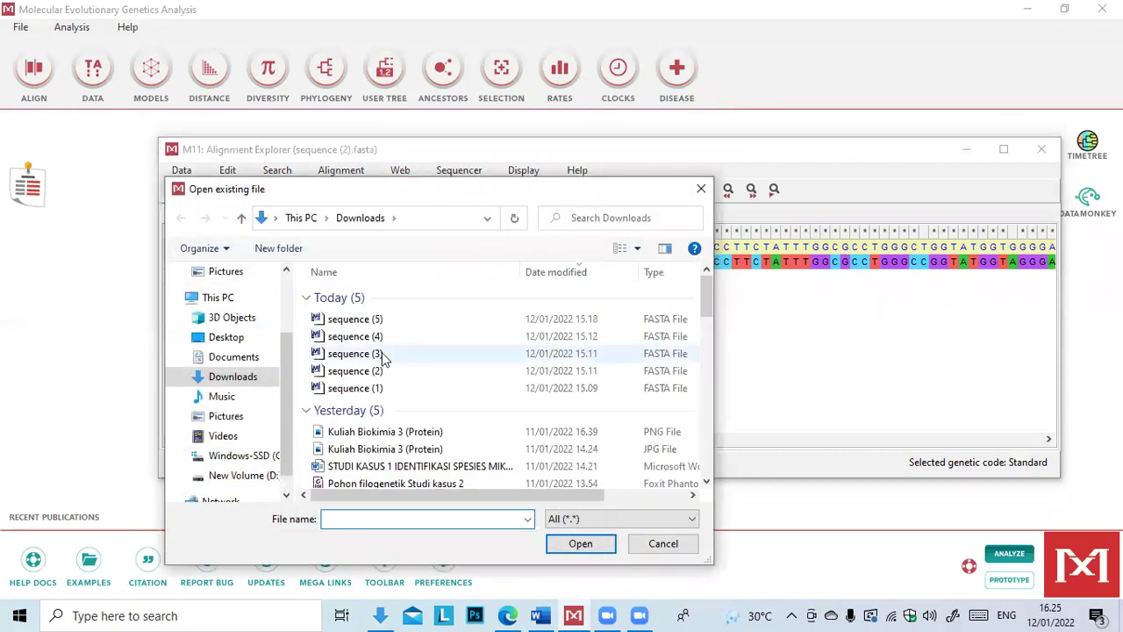
click(380, 353)
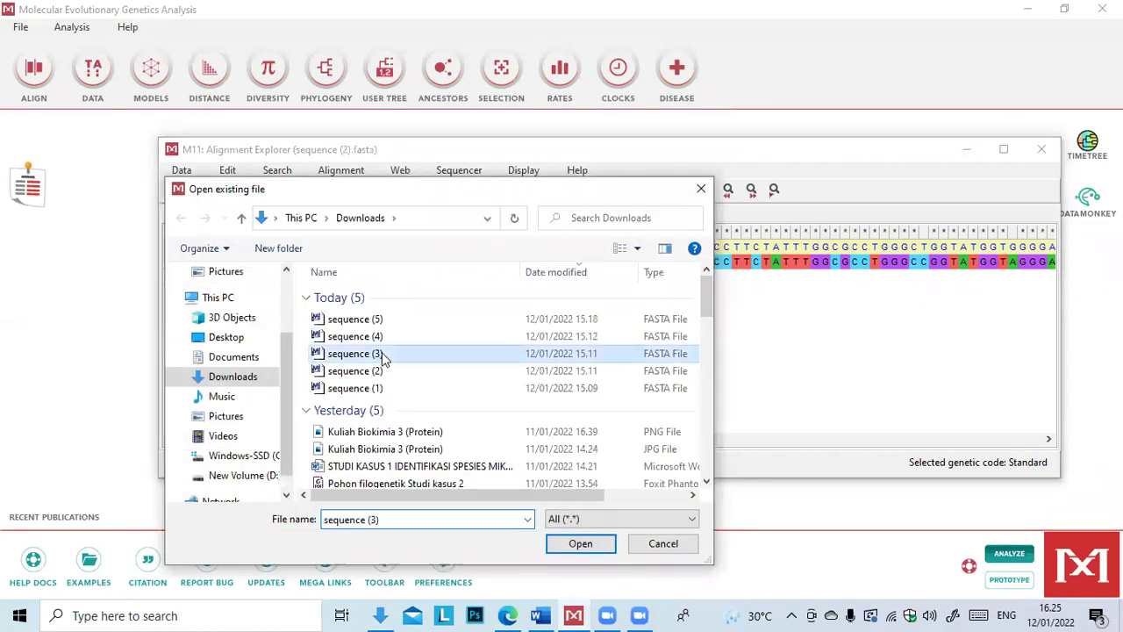
click(579, 544)
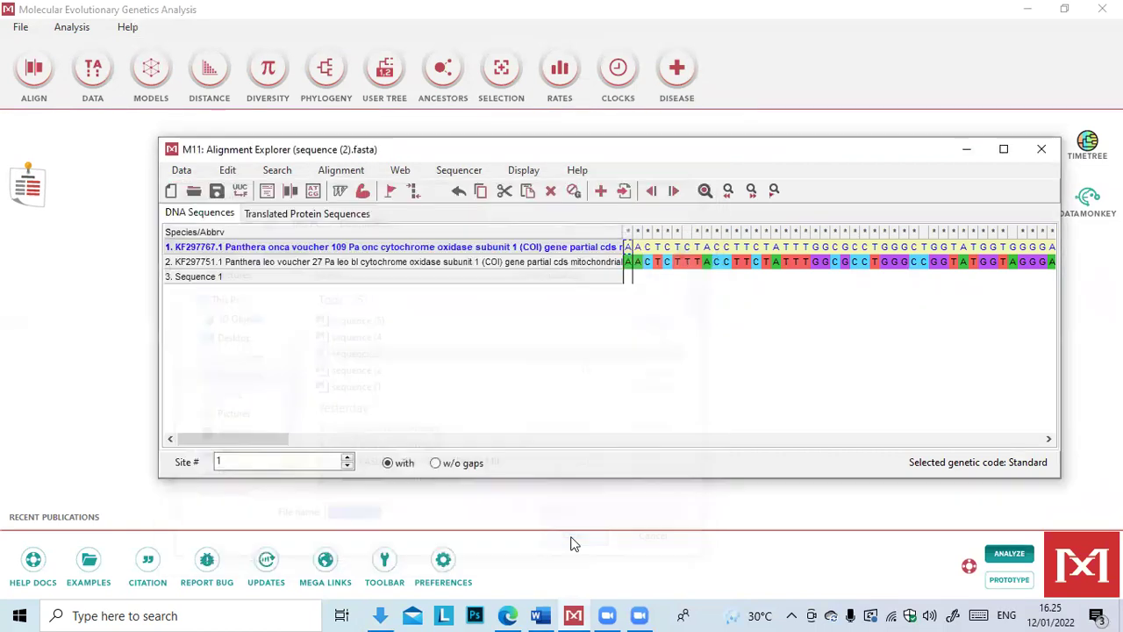
- Insert the FASTA file sequence (4) from Downloads into the alignment
click(225, 170)
click(289, 312)
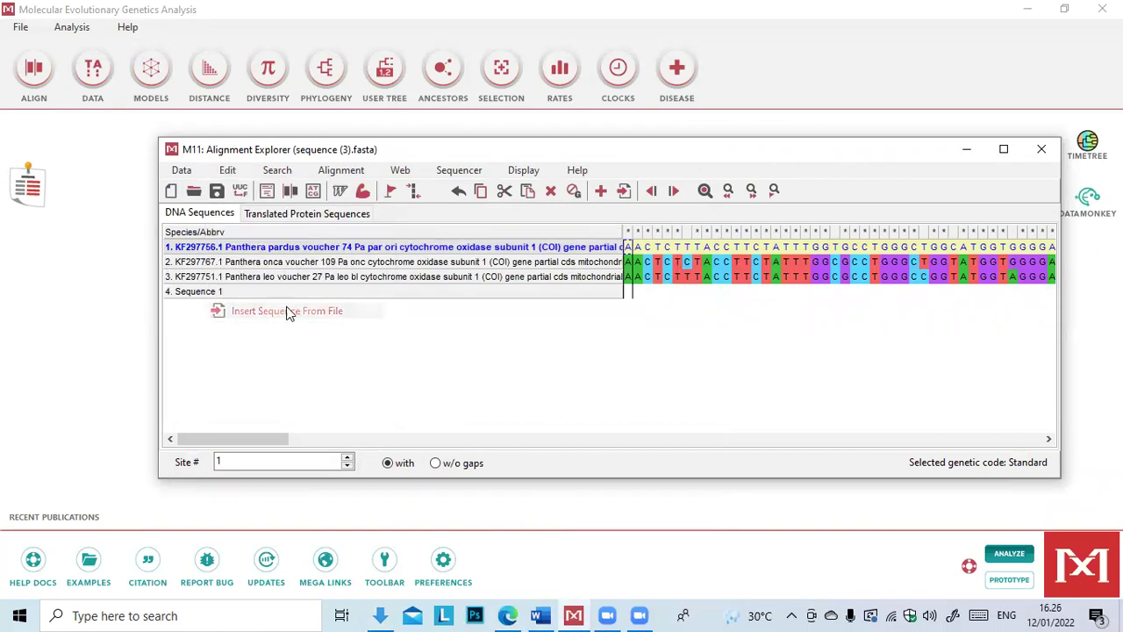
click(342, 336)
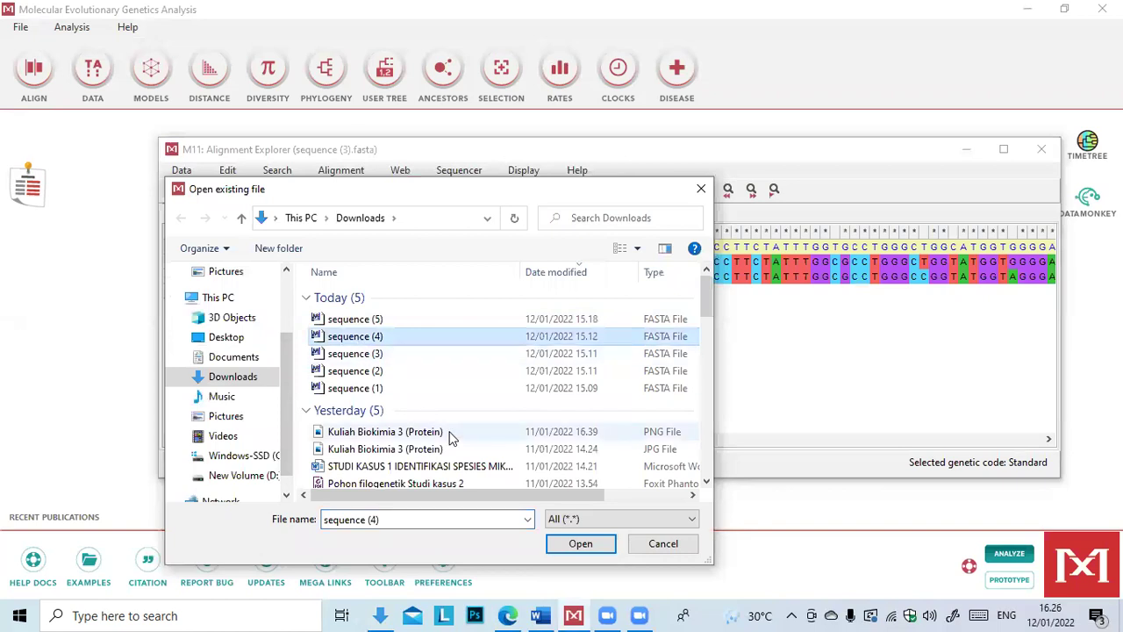
click(586, 545)
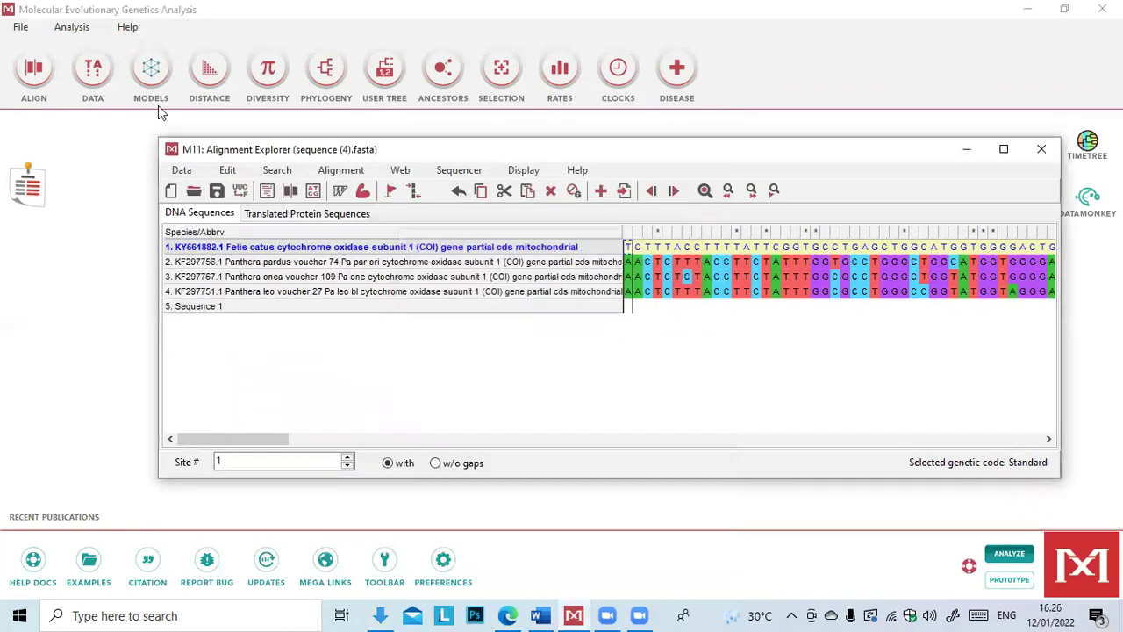
- Insert the FASTA file sequence (5) from Downloads into the alignment
click(241, 171)
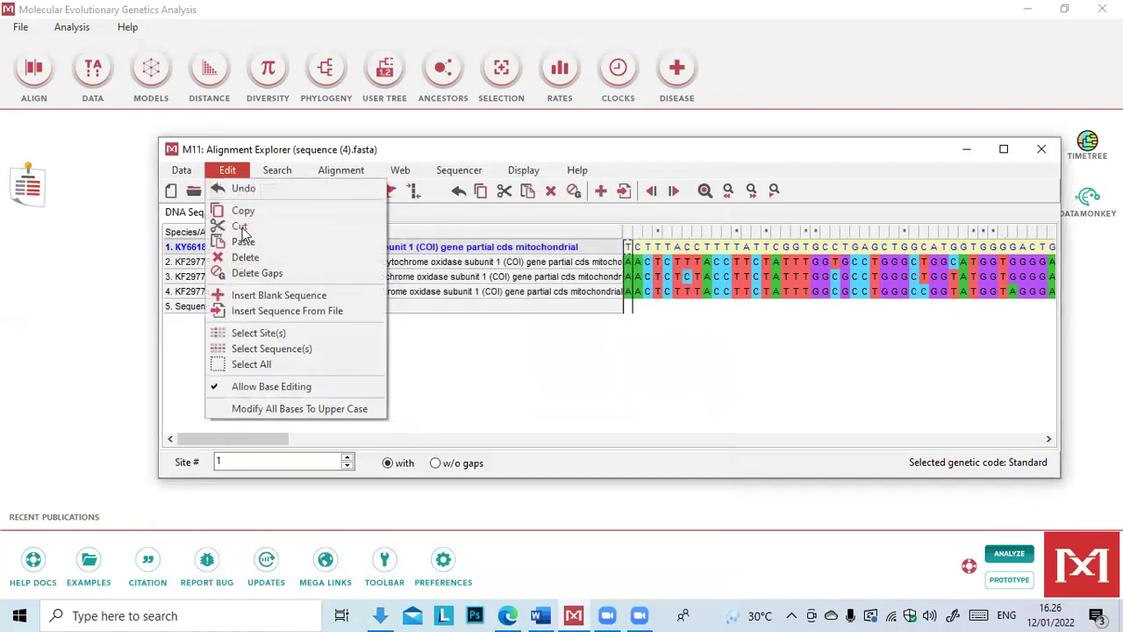
click(260, 310)
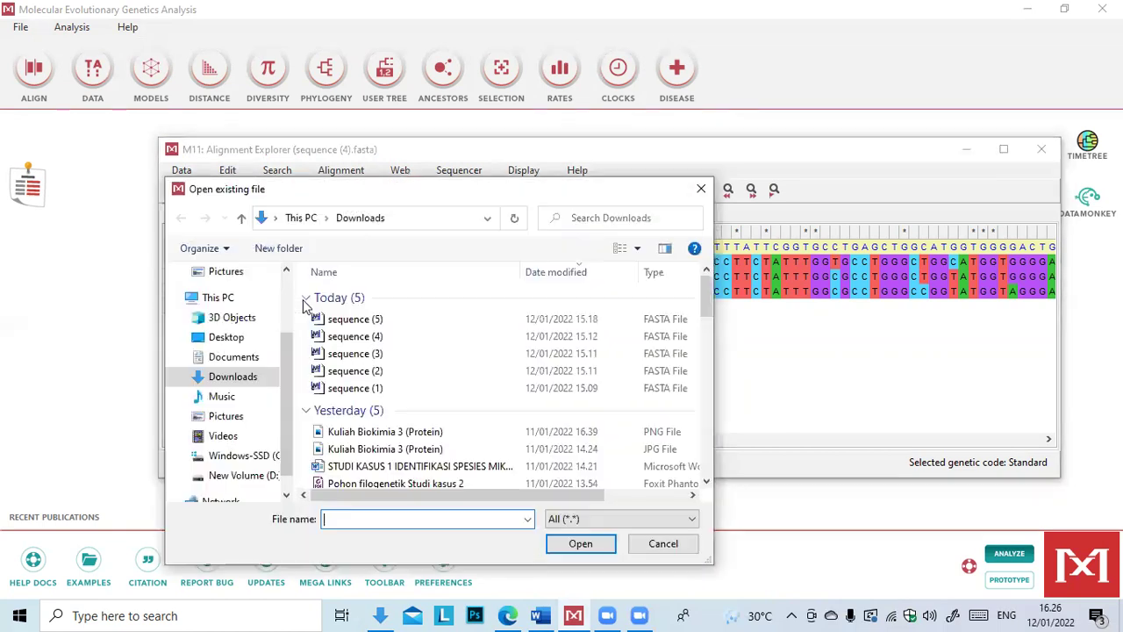
click(350, 323)
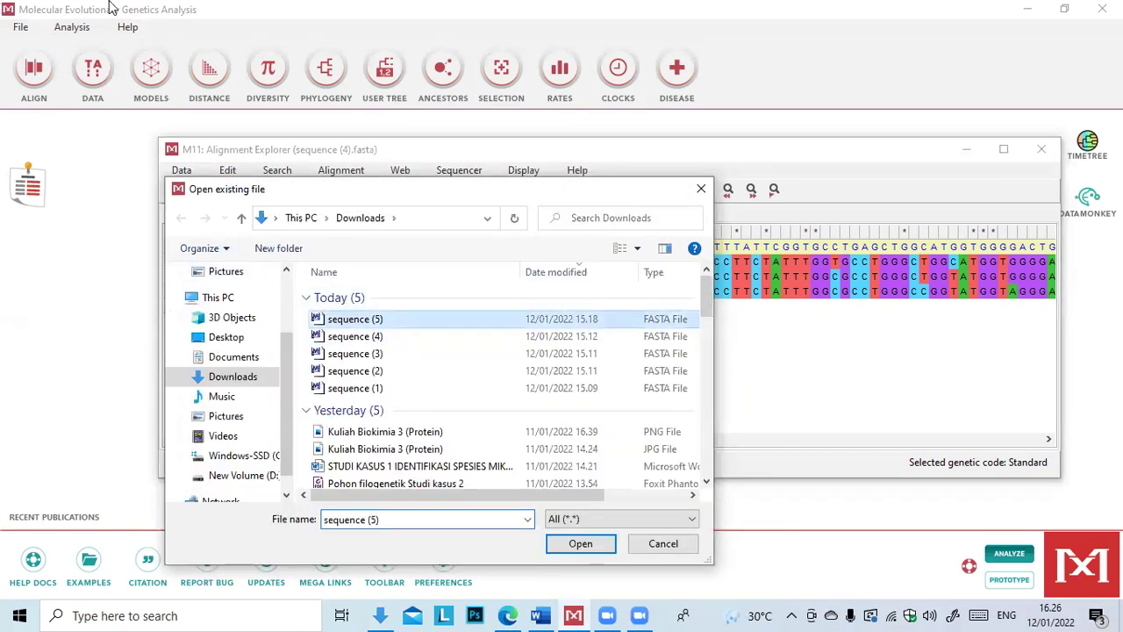
click(582, 544)
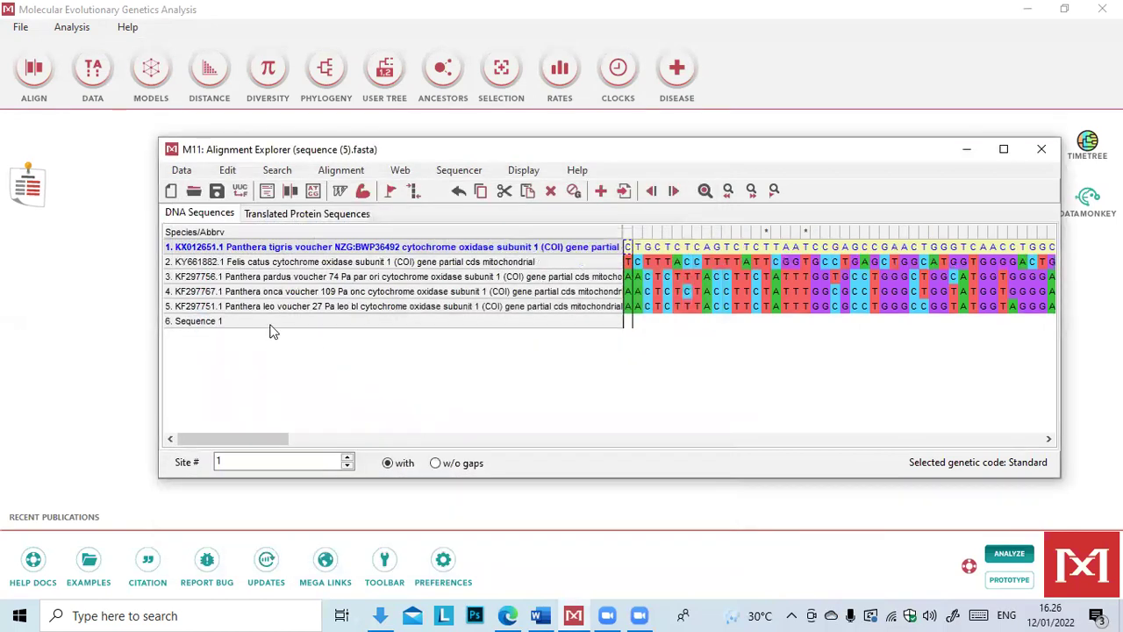
- Delete the empty Sequence 1 row from the alignment
click(271, 321)
right_click(272, 321)
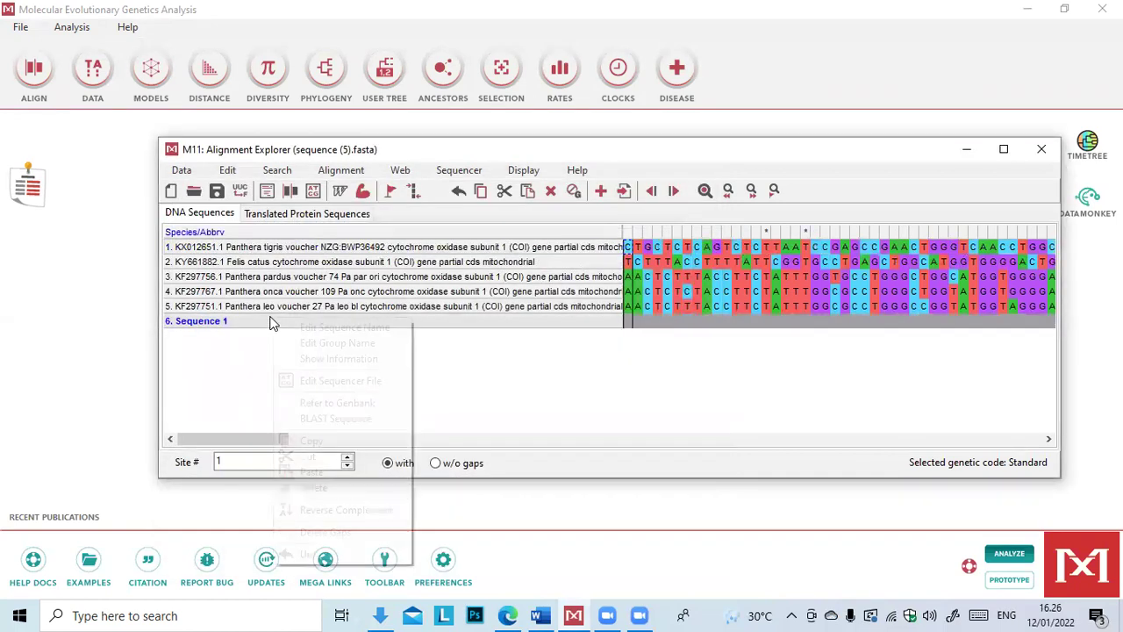
click(337, 489)
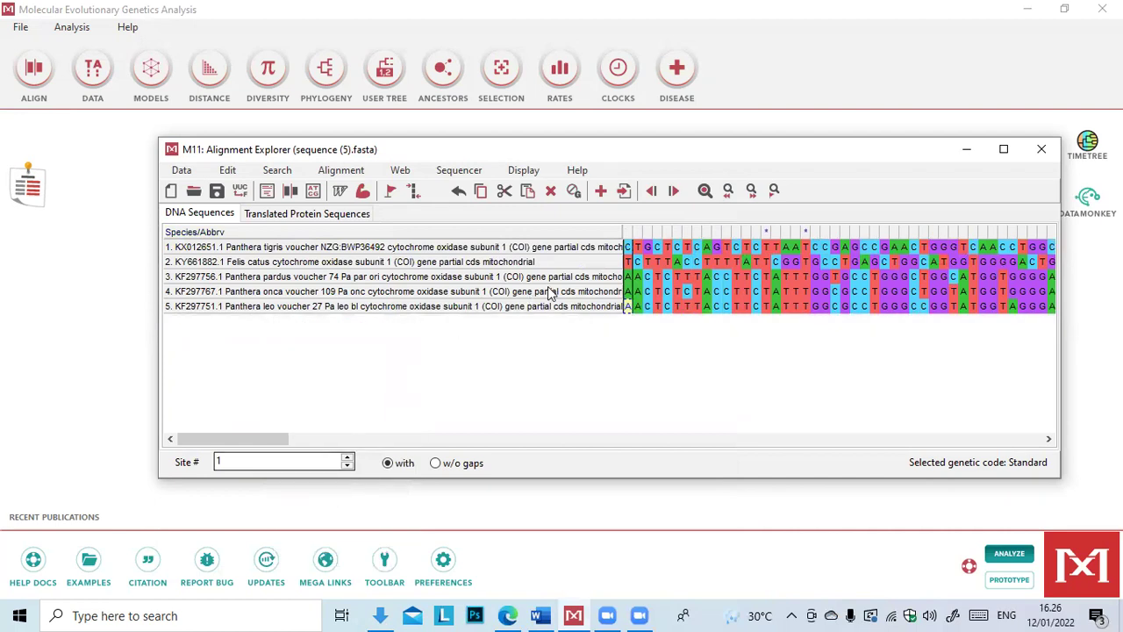
click(585, 250)
click(592, 250)
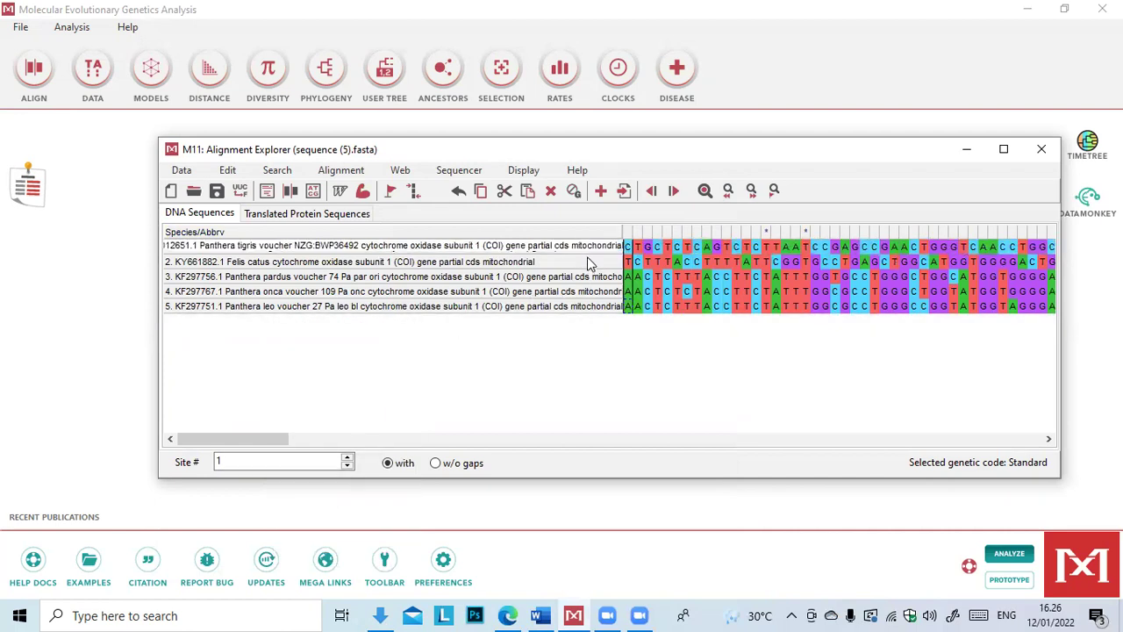
key(Return)
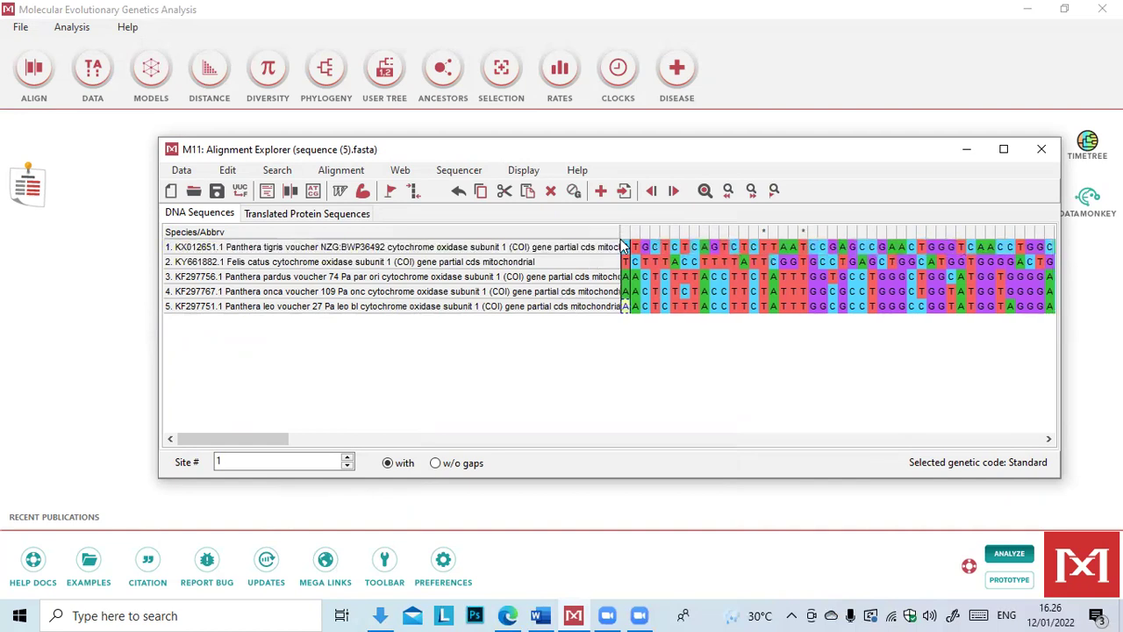
- Widen the name column and shorten the Panthera tigris sequence name to "KX012651.1 Panthera tigris ( NZG:BWP36492)"
drag(620, 240, 737, 249)
click(679, 245)
click(680, 245)
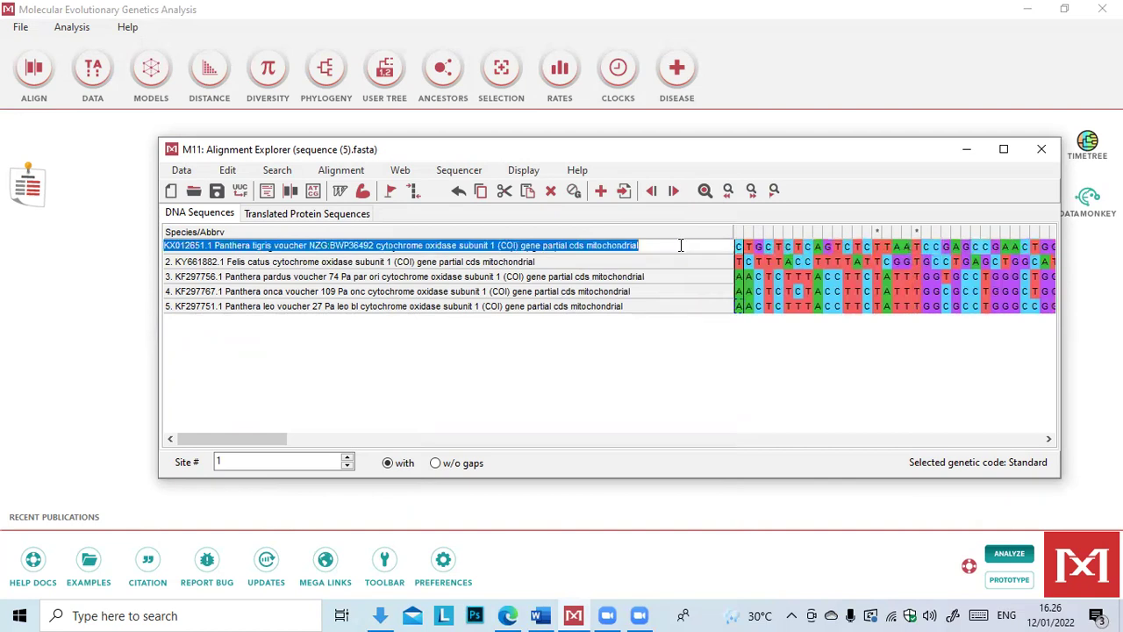
click(680, 245)
key(BackSpace)
key(BackSpace)
key(BackSpace)
key(BackSpace)
key(BackSpace)
key(BackSpace)
key(BackSpace)
key(BackSpace)
key(BackSpace)
key(BackSpace)
key(BackSpace)
key(BackSpace)
key(BackSpace)
key(BackSpace)
key(BackSpace)
key(BackSpace)
key(BackSpace)
key(BackSpace)
key(BackSpace)
key(BackSpace)
key(BackSpace)
key(BackSpace)
key(BackSpace)
key(BackSpace)
key(BackSpace)
key(BackSpace)
key(BackSpace)
key(BackSpace)
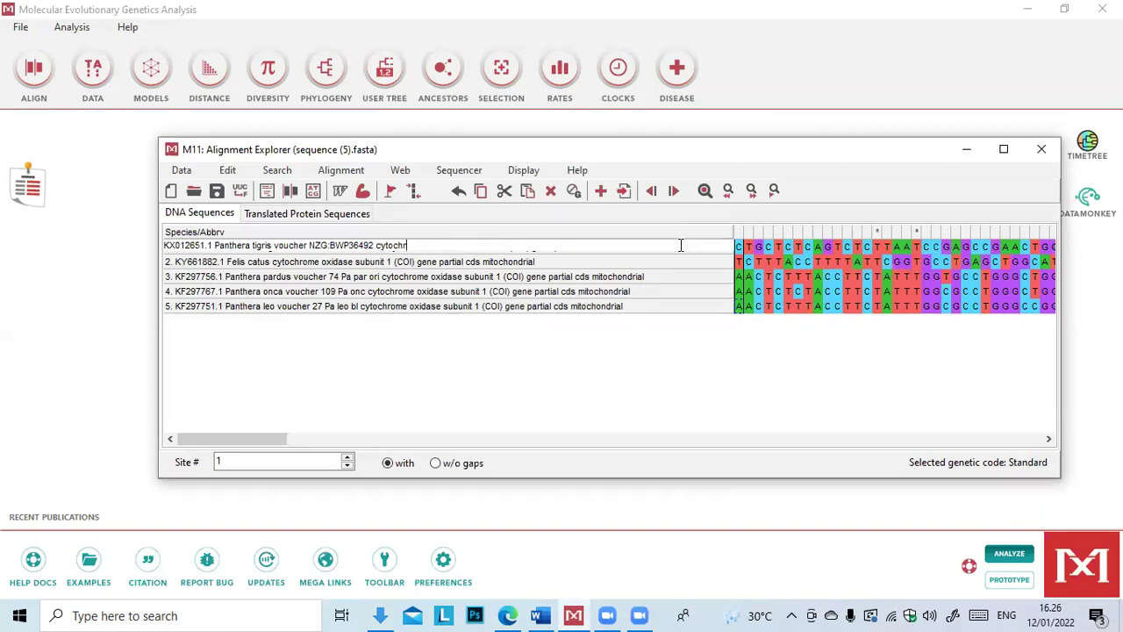
key(BackSpace)
key(BackSpace)
key(BackSpace)
key(BackSpace)
key(BackSpace)
key(BackSpace)
key(BackSpace)
key(BackSpace)
key(BackSpace)
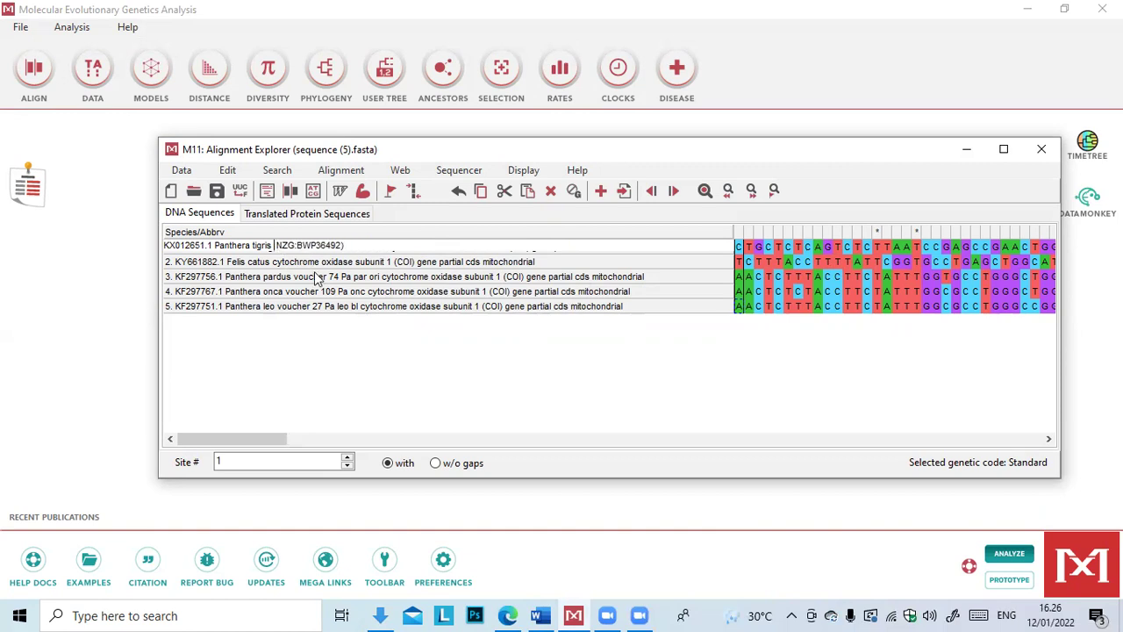
text(()
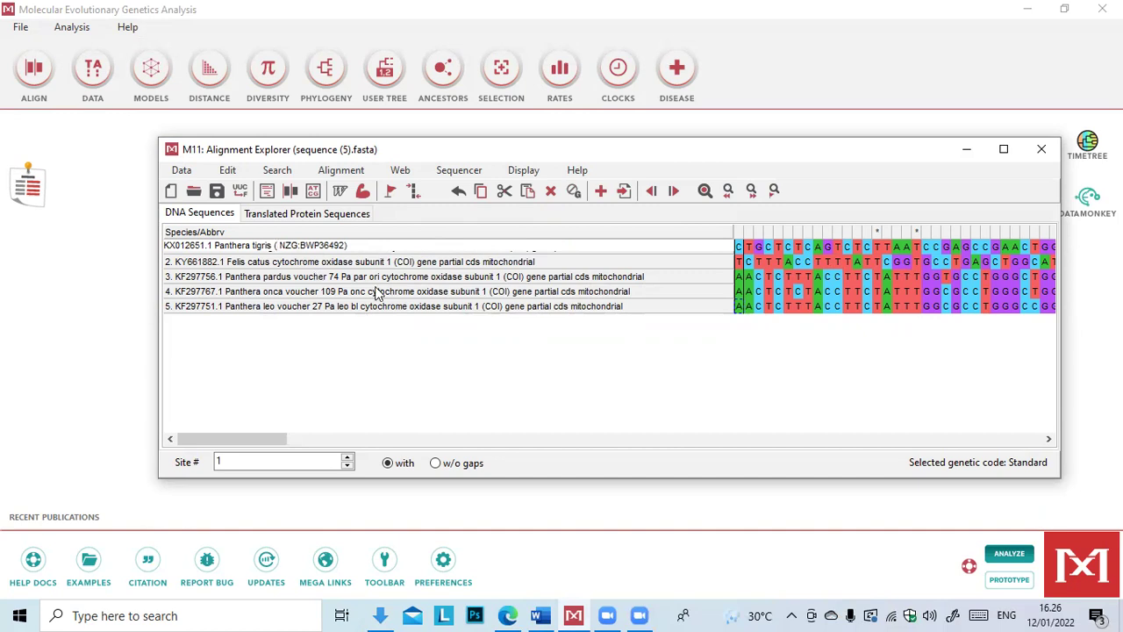
- Rename the Felis catus sequence as "KY661882.1 Felis catus (Outgrup)"
click(573, 261)
click(572, 260)
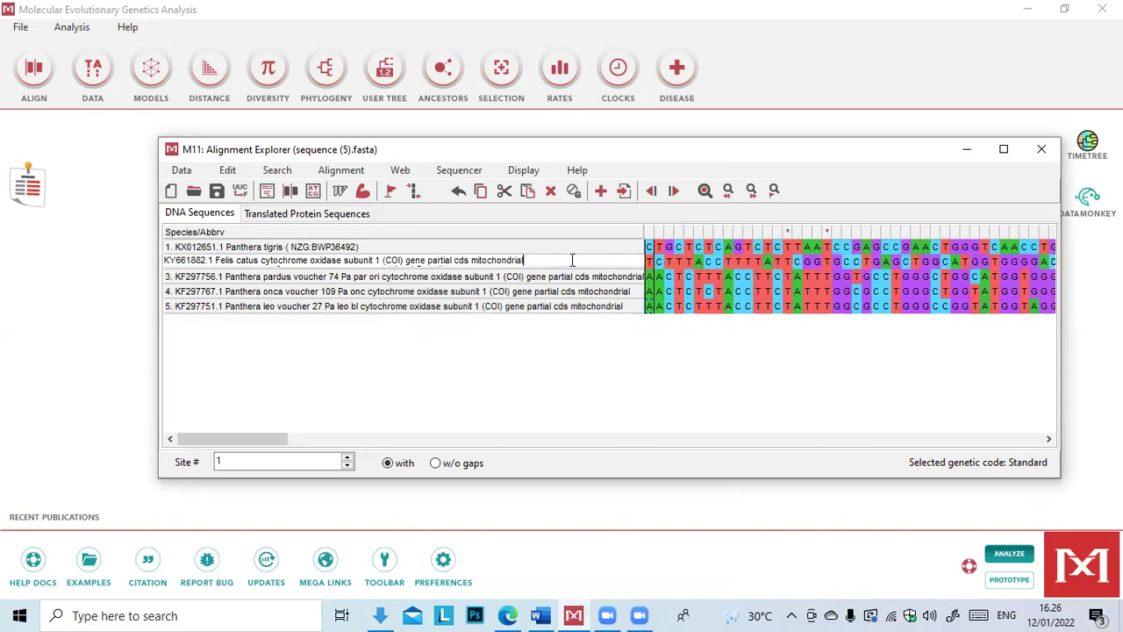
key(BackSpace)
key(BackSpace)
key(BackSpace)
key(BackSpace)
key(BackSpace)
key(BackSpace)
key(BackSpace)
key(BackSpace)
key(BackSpace)
key(BackSpace)
key(BackSpace)
key(BackSpace)
key(BackSpace)
key(BackSpace)
key(BackSpace)
key(BackSpace)
key(BackSpace)
key(BackSpace)
key(BackSpace)
key(BackSpace)
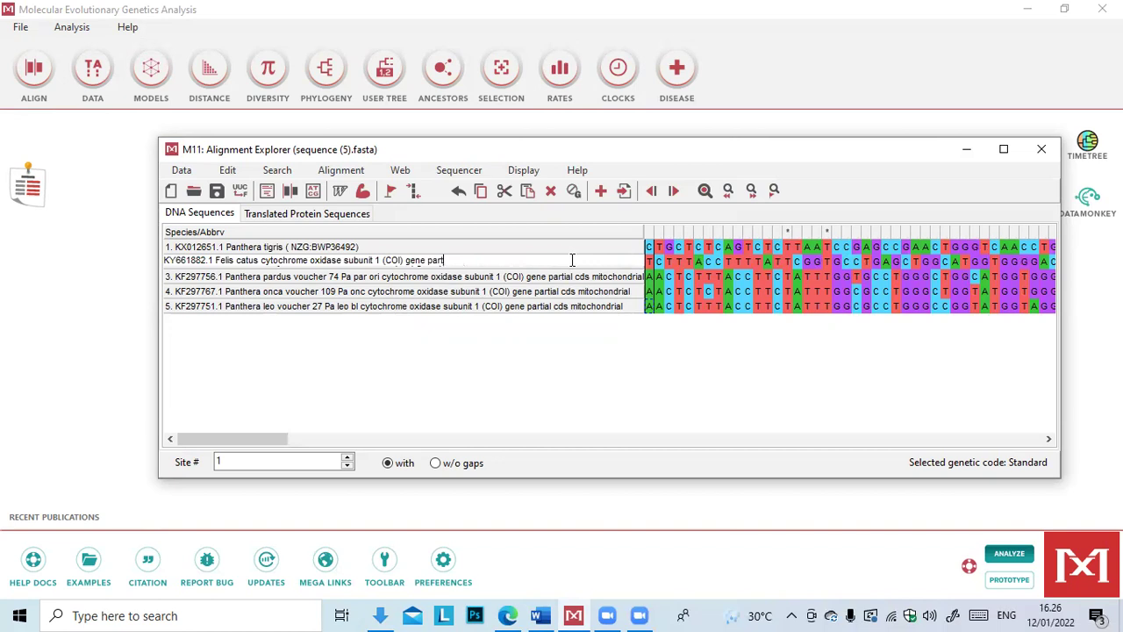
key(BackSpace)
key(BackSpace)
key(BackSpace)
key(BackSpace)
key(BackSpace)
key(BackSpace)
key(BackSpace)
key(BackSpace)
key(BackSpace)
key(BackSpace)
key(BackSpace)
key(BackSpace)
key(BackSpace)
key(BackSpace)
key(BackSpace)
key(BackSpace)
key(BackSpace)
key(BackSpace)
key(BackSpace)
key(BackSpace)
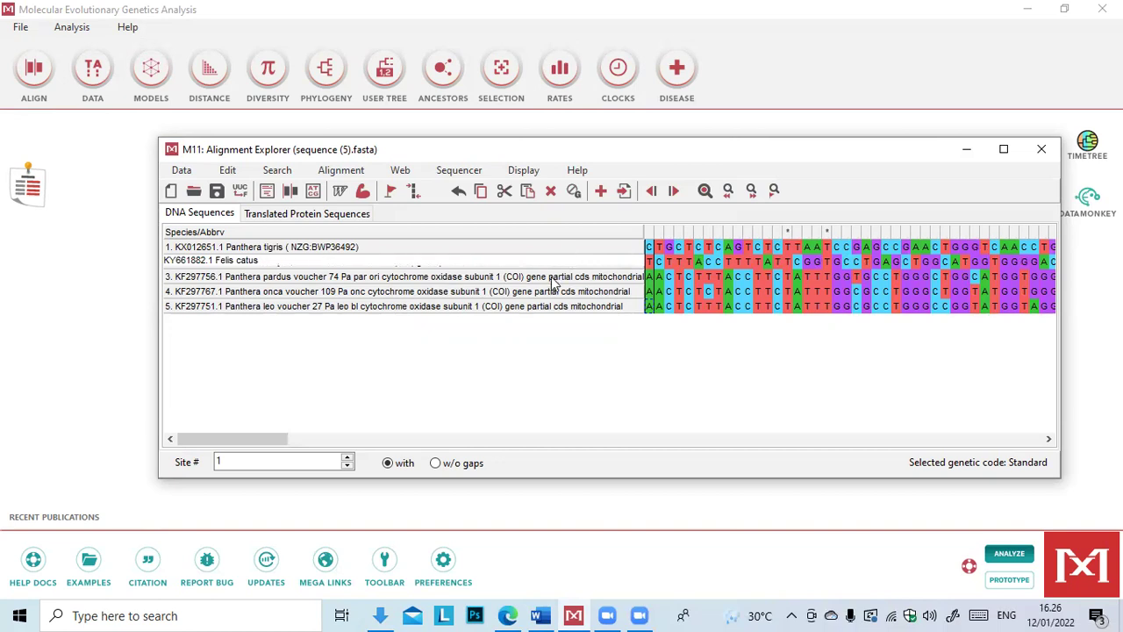
text(()
key(Caps_Lock)
text(O)
key(Caps_Lock)
text(utgrup))
- Shorten the Panthera pardus sequence name to "KF297756.1 Panthera pardus (74 Pa par ori)"
double_click(475, 279)
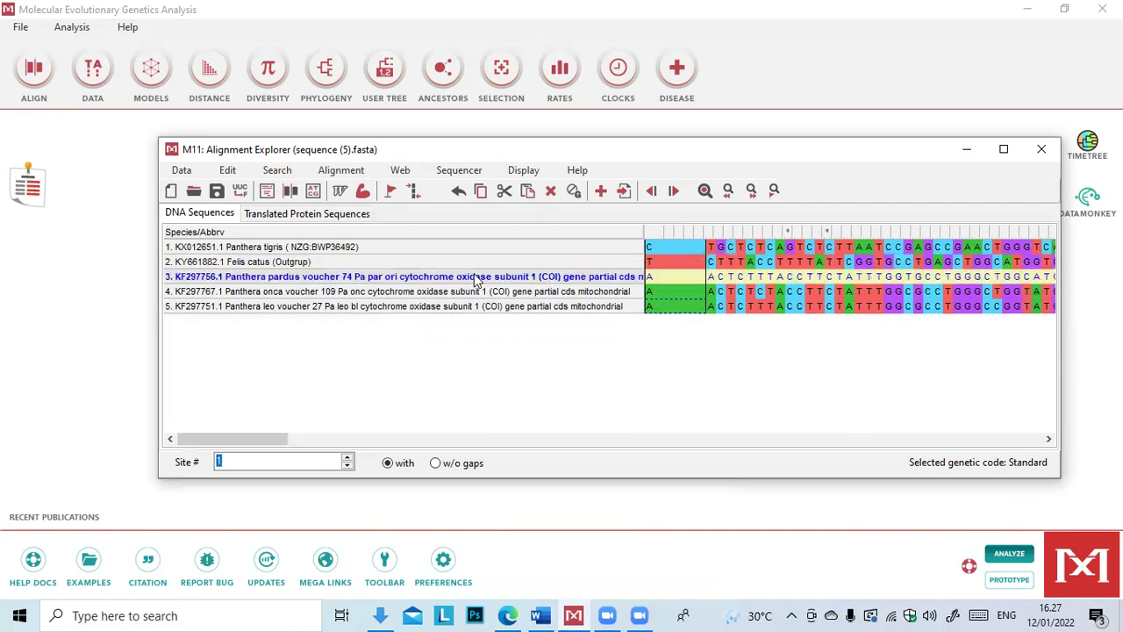
click(636, 276)
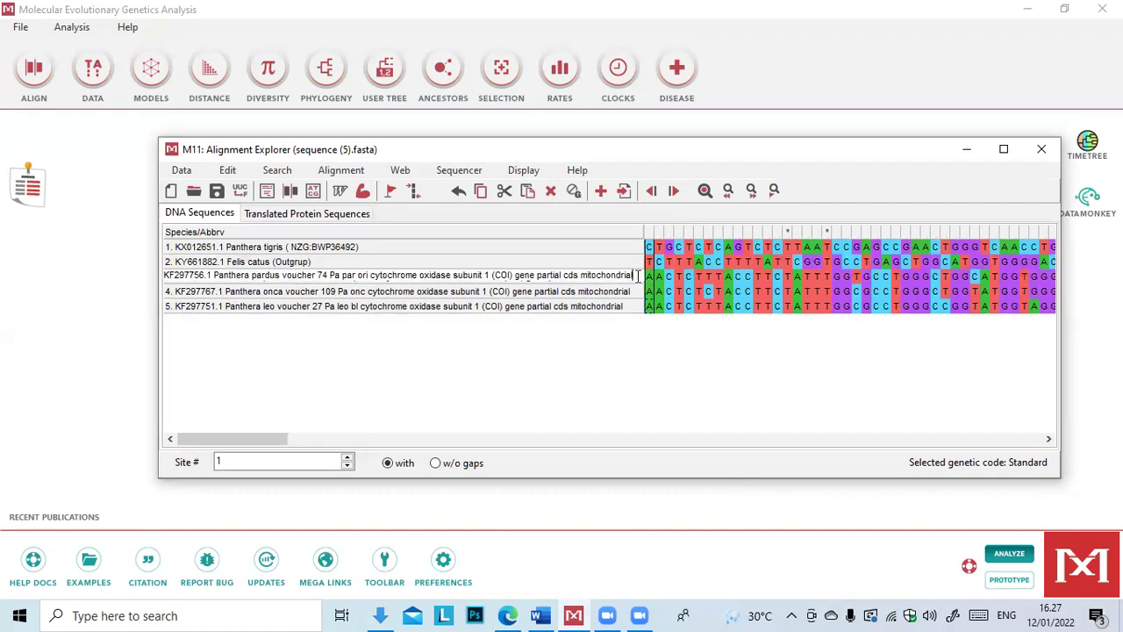
key(BackSpace)
key(BackSpace)
key(BackSpace)
key(BackSpace)
key(BackSpace)
key(BackSpace)
key(BackSpace)
key(BackSpace)
key(BackSpace)
key(BackSpace)
key(BackSpace)
key(BackSpace)
key(BackSpace)
key(BackSpace)
key(BackSpace)
key(BackSpace)
key(BackSpace)
key(BackSpace)
key(BackSpace)
key(BackSpace)
key(BackSpace)
key(BackSpace)
key(BackSpace)
key(BackSpace)
key(BackSpace)
key(BackSpace)
key(BackSpace)
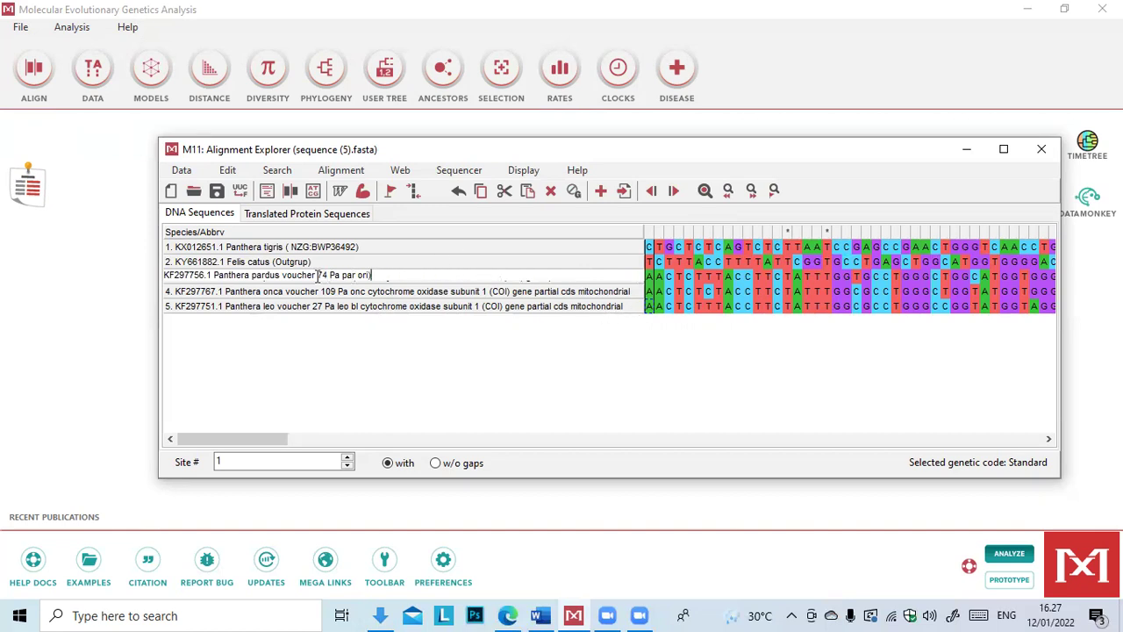
key(BackSpace)
key(BackSpace)
key(BackSpace)
key(BackSpace)
key(BackSpace)
key(BackSpace)
key(BackSpace)
key(BackSpace)
text(()
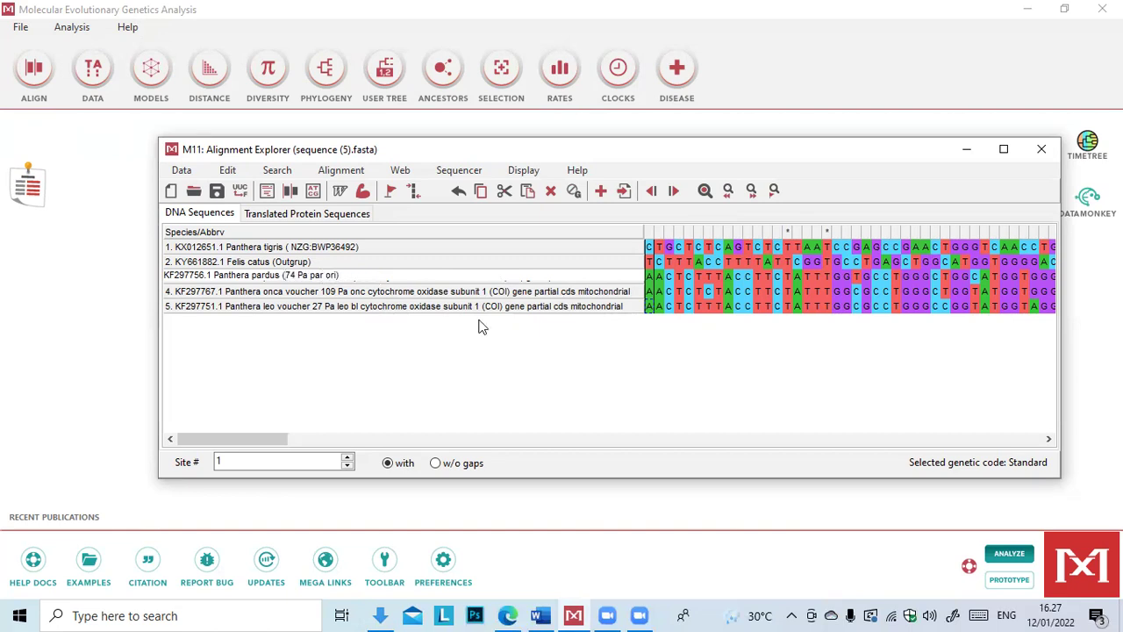
- Shorten the Panthera onca sequence name to "KF297767.1 Panthera onca (109 Pa onc)"
double_click(602, 290)
click(621, 292)
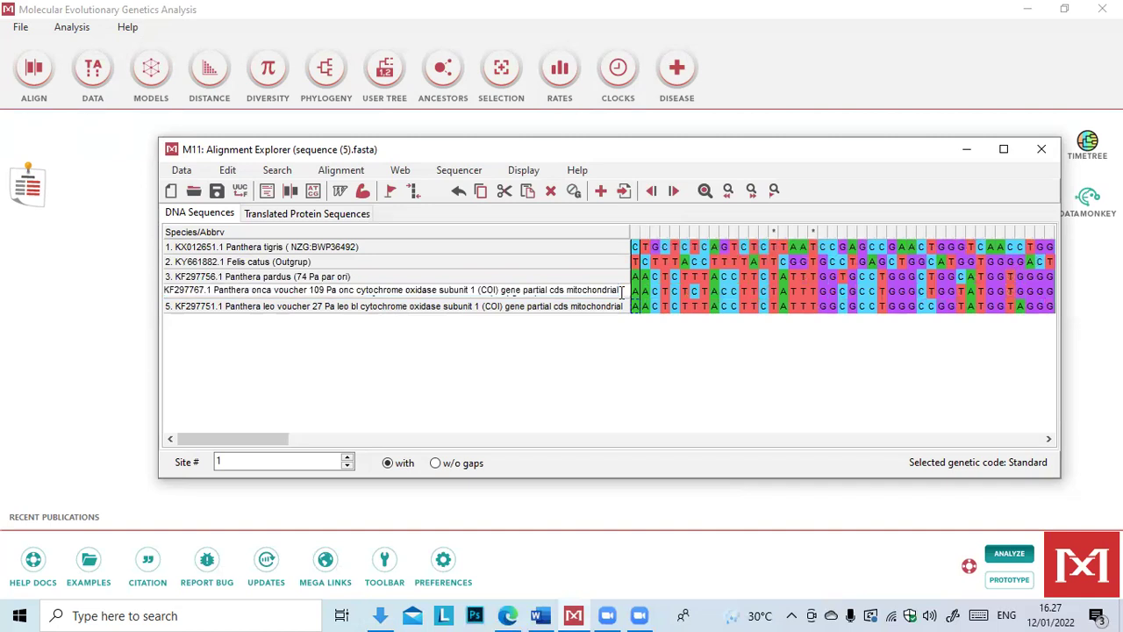
key(BackSpace)
key(BackSpace)
key(BackSpace)
key(BackSpace)
key(BackSpace)
key(BackSpace)
key(BackSpace)
key(BackSpace)
key(BackSpace)
key(BackSpace)
key(BackSpace)
key(BackSpace)
key(BackSpace)
key(BackSpace)
key(BackSpace)
key(BackSpace)
key(BackSpace)
key(BackSpace)
key(BackSpace)
key(BackSpace)
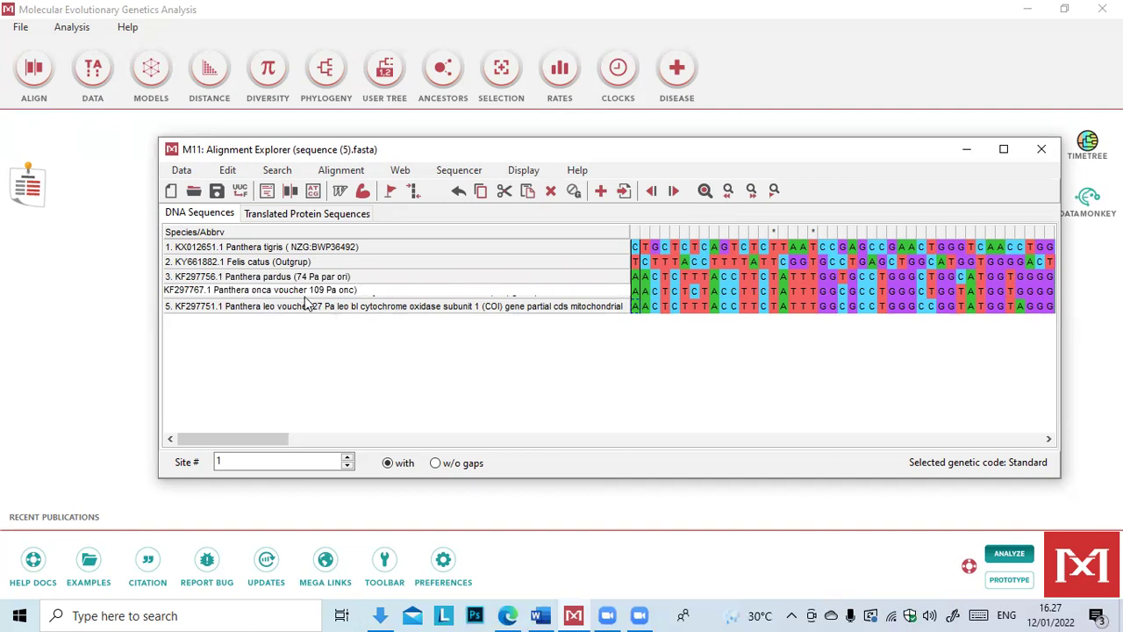
key(BackSpace)
key(BackSpace)
key(BackSpace)
key(BackSpace)
key(BackSpace)
key(BackSpace)
key(BackSpace)
key(BackSpace)
key(BackSpace)
text(()
- Shorten the Panthera leo sequence name to "KF297751.1 Panthera leo ( 27 Pa leo bl)"
double_click(583, 309)
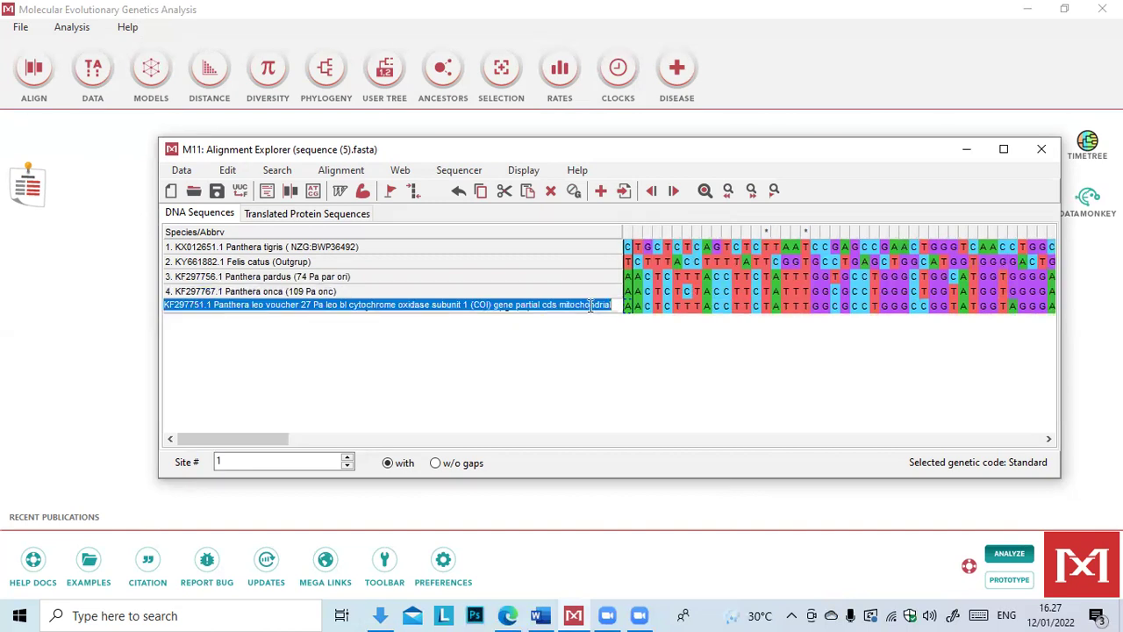
click(619, 308)
key(BackSpace)
key(BackSpace)
key(BackSpace)
key(BackSpace)
key(BackSpace)
key(BackSpace)
key(BackSpace)
key(BackSpace)
key(BackSpace)
key(BackSpace)
key(BackSpace)
key(BackSpace)
key(BackSpace)
key(BackSpace)
key(BackSpace)
key(BackSpace)
key(BackSpace)
key(BackSpace)
key(BackSpace)
key(BackSpace)
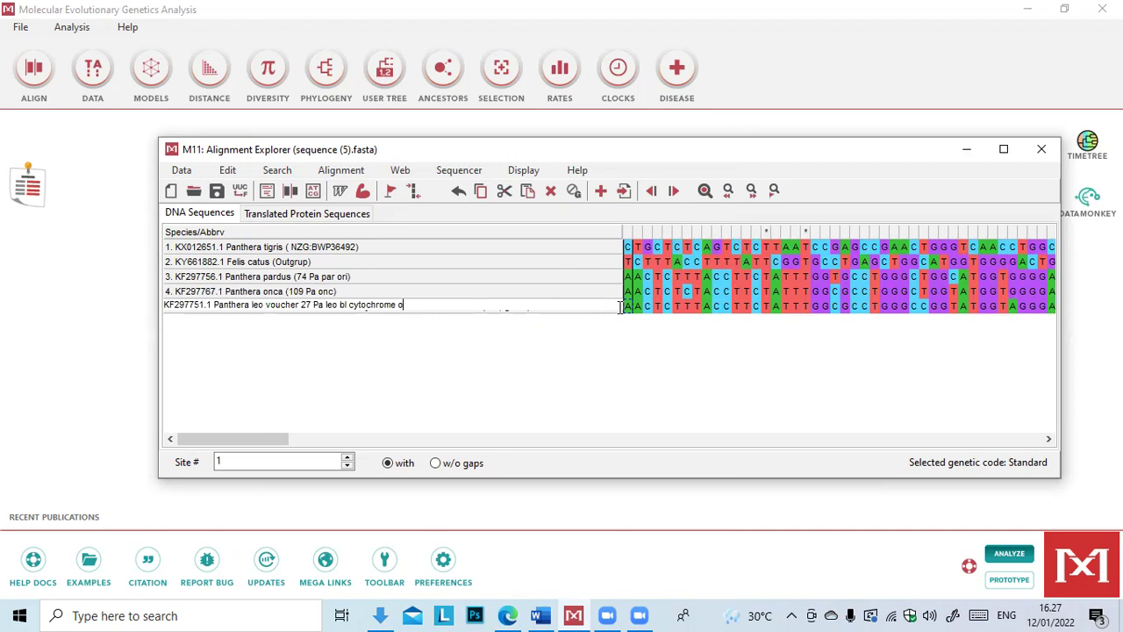
key(BackSpace)
key(BackSpace)
key(BackSpace)
key(BackSpace)
key(BackSpace)
key(BackSpace)
key(BackSpace)
key(BackSpace)
key(BackSpace)
key(BackSpace)
key(BackSpace)
key(BackSpace)
key(BackSpace)
key(BackSpace)
key(BackSpace)
key(BackSpace)
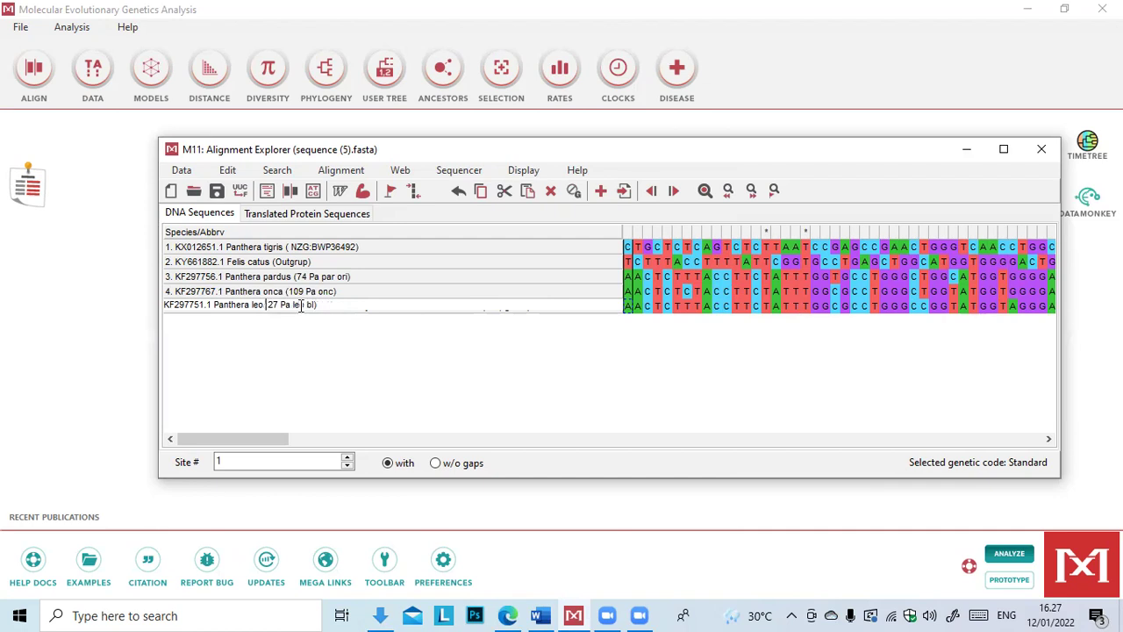
click(267, 304)
text(()
key(Return)
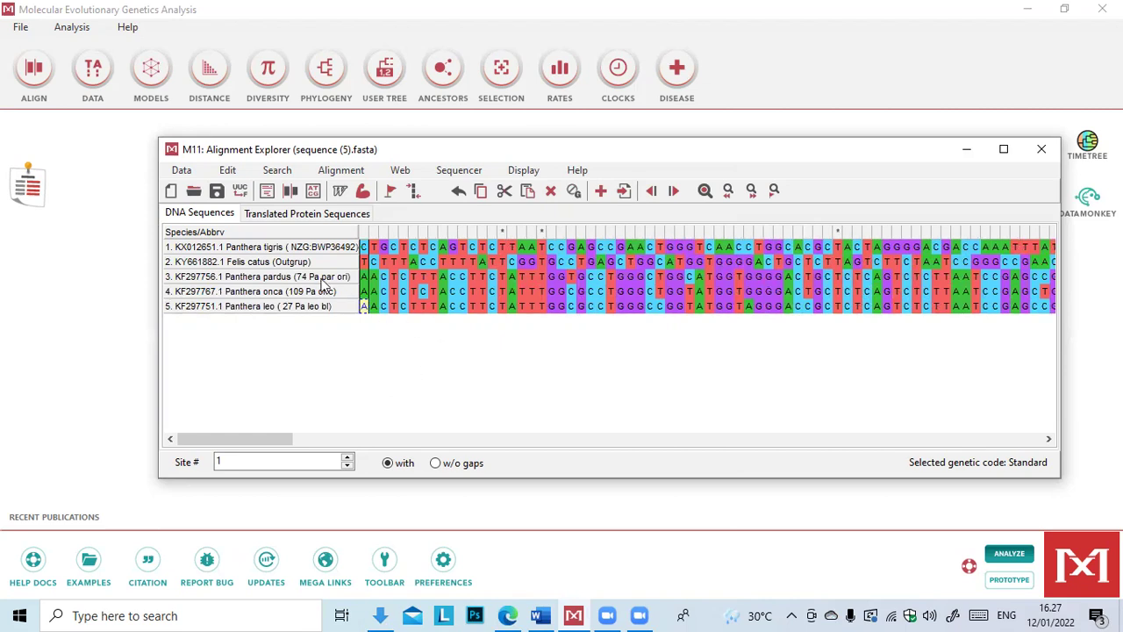
- Align all the sequences with ClustalW using the default gap penalties and inspect both ends of the alignment
click(340, 170)
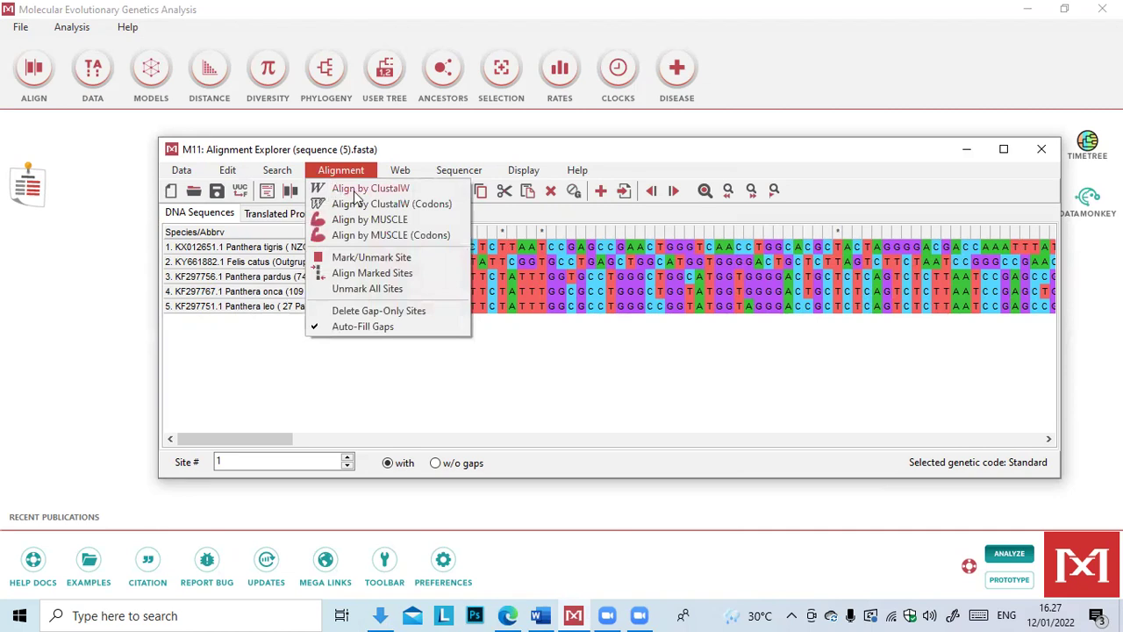
click(402, 191)
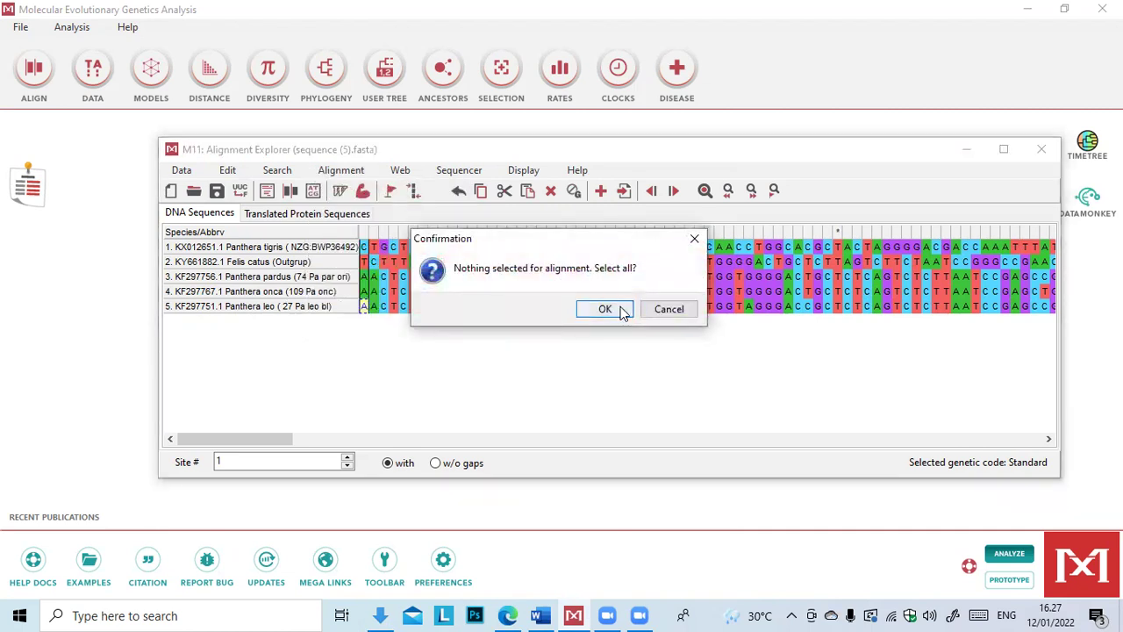
click(605, 309)
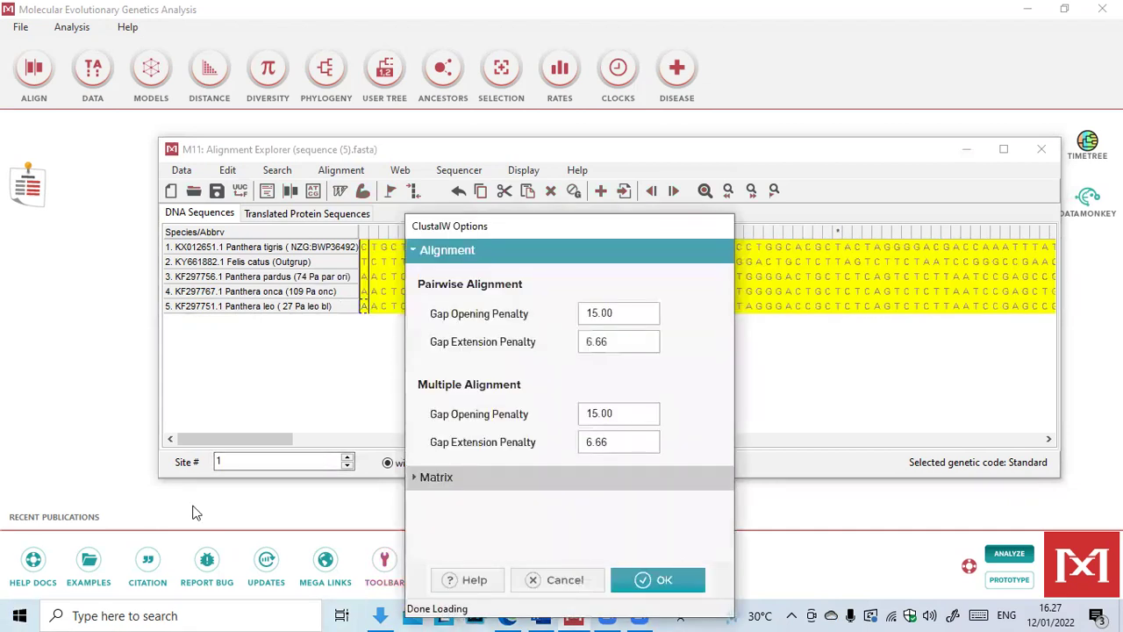
click(697, 576)
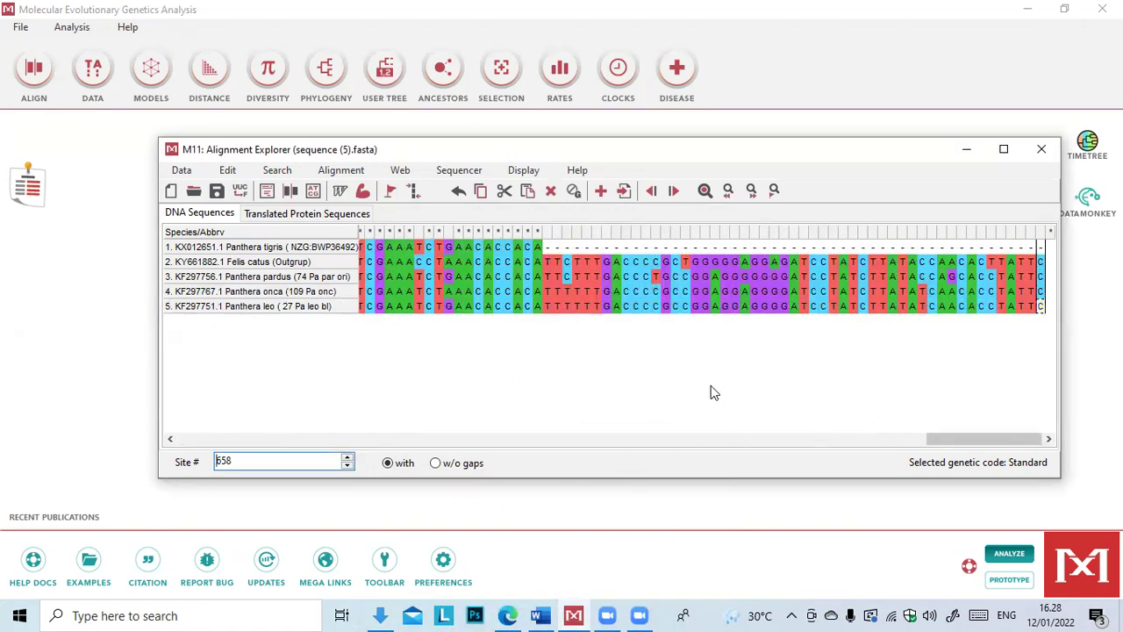
click(888, 440)
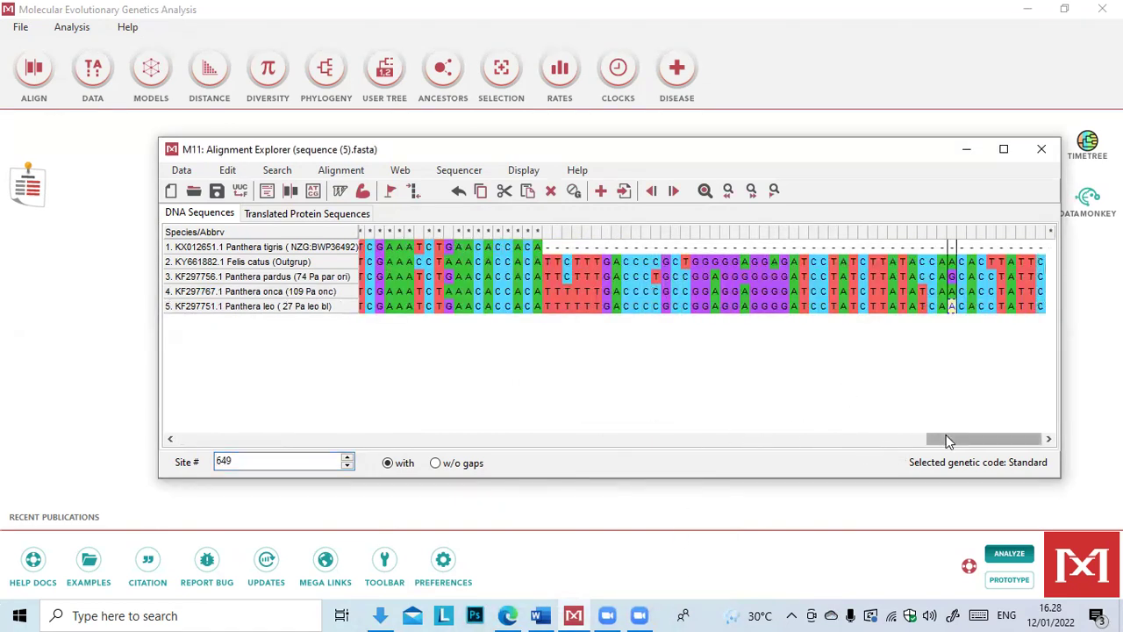
drag(884, 463, 188, 501)
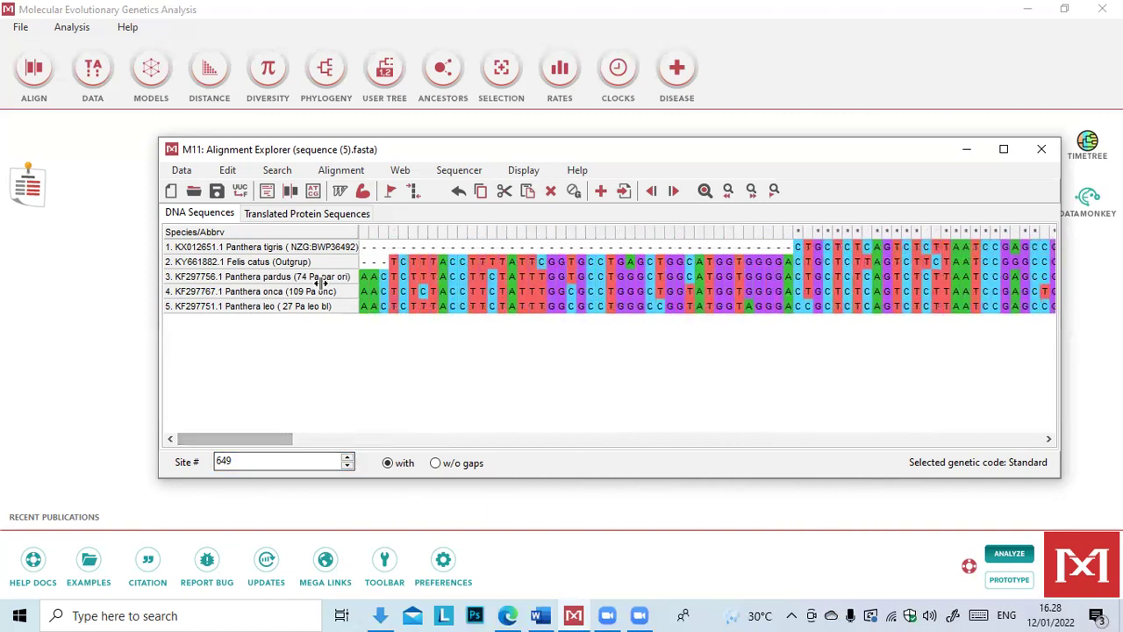
- Run the ClustalW alignment on all sequences a second time and return to the first sites
click(346, 170)
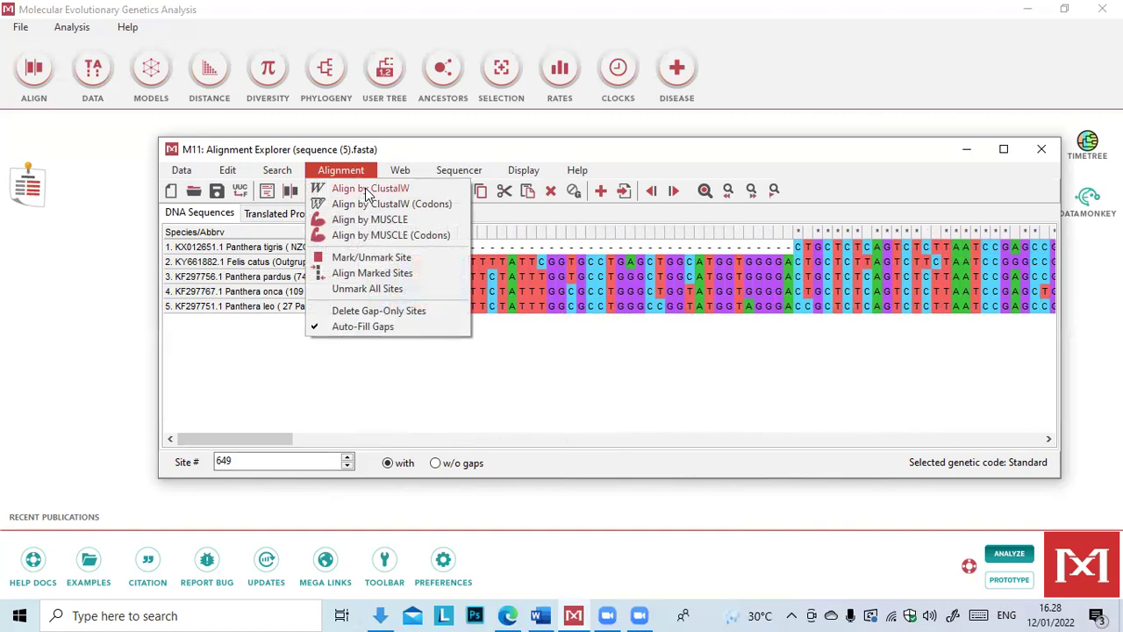
click(365, 188)
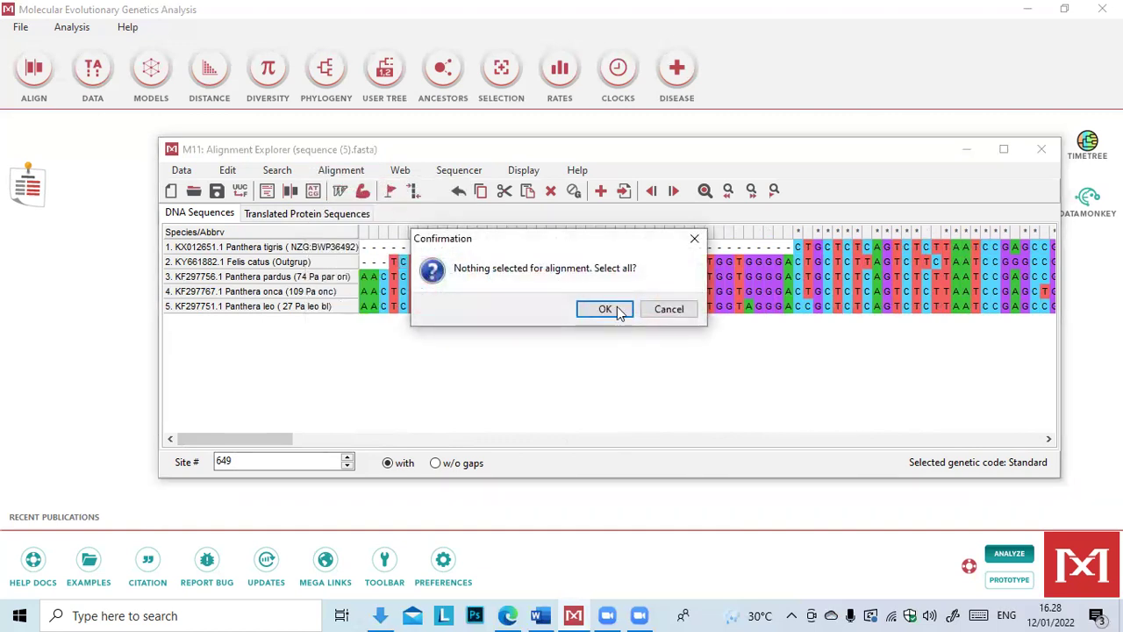
click(614, 309)
click(652, 478)
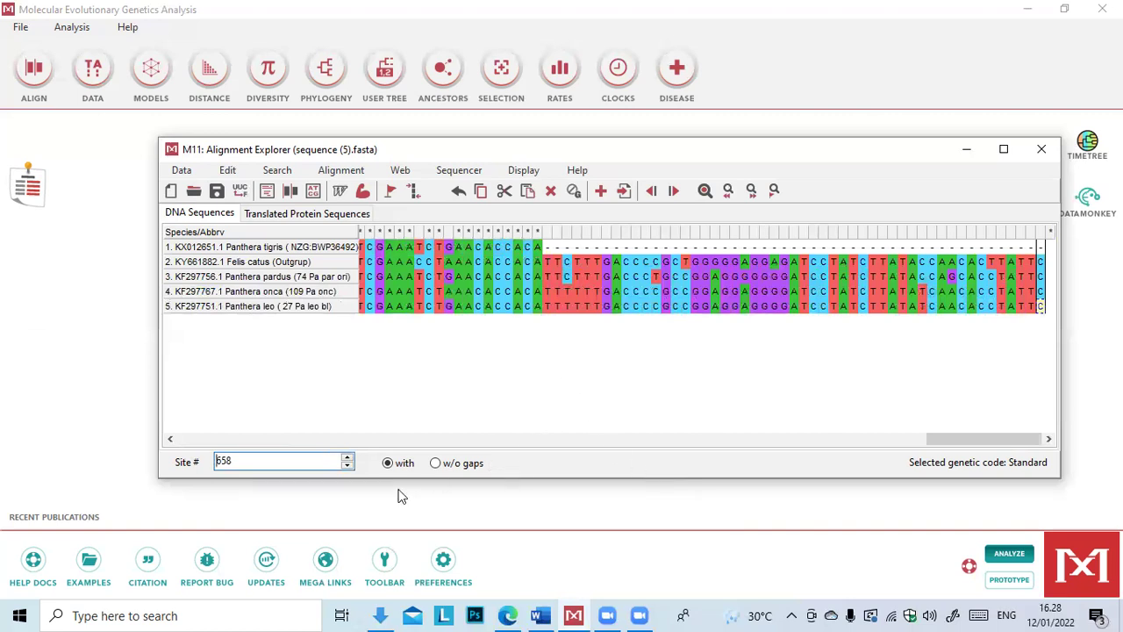
drag(983, 436, 176, 502)
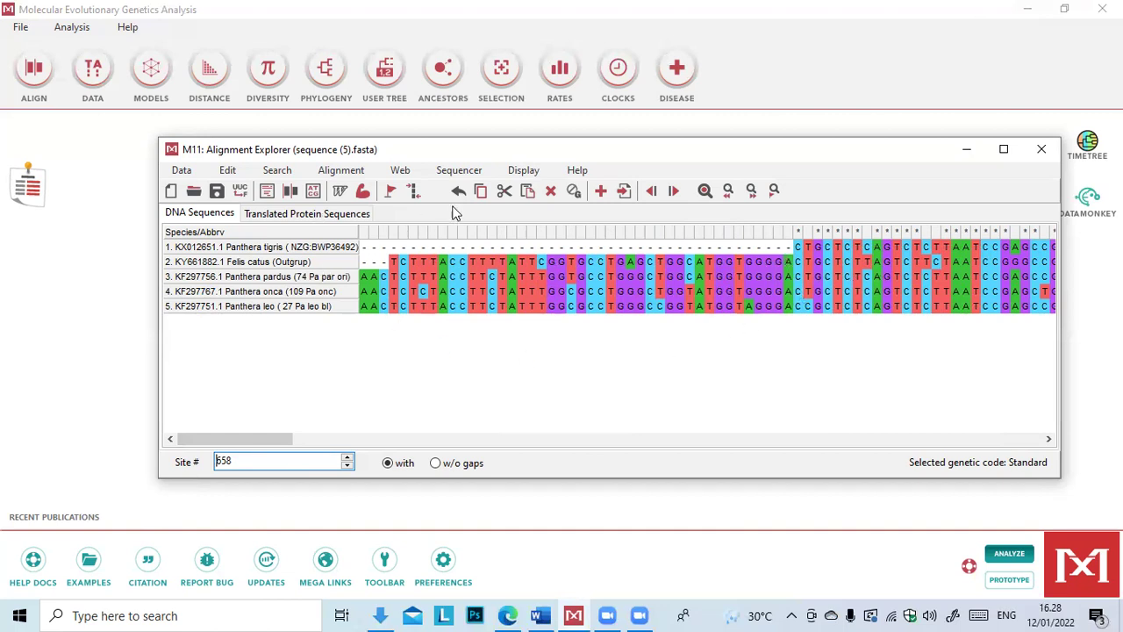
- Delete all alignment sites before the first base of the Panthera tigris sequence
click(785, 235)
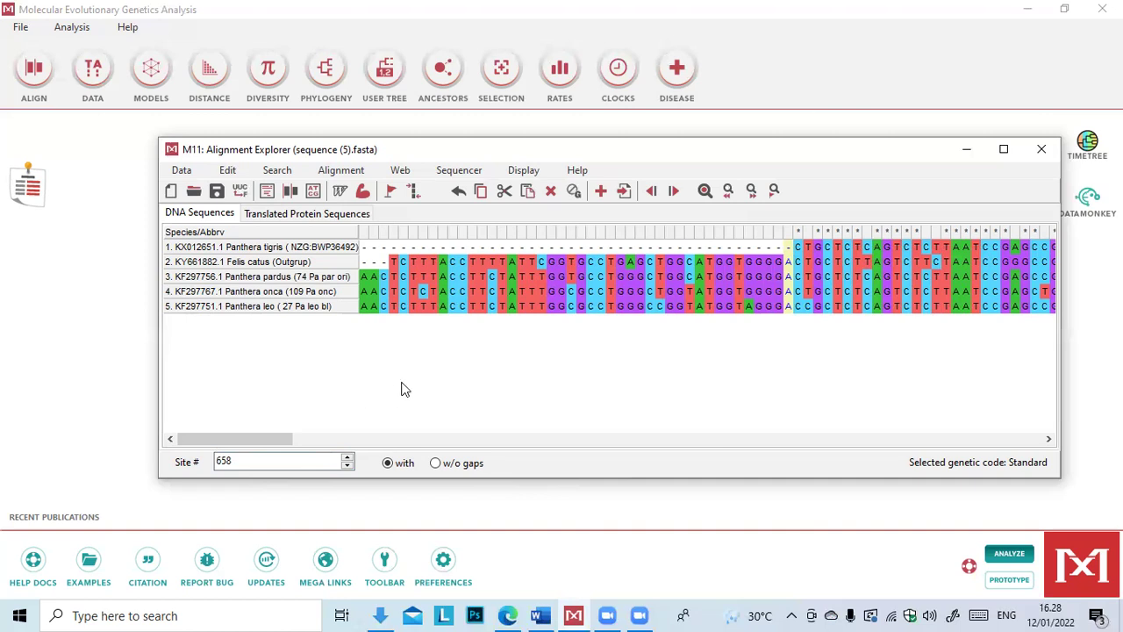
shift+click(360, 233)
right_click(483, 286)
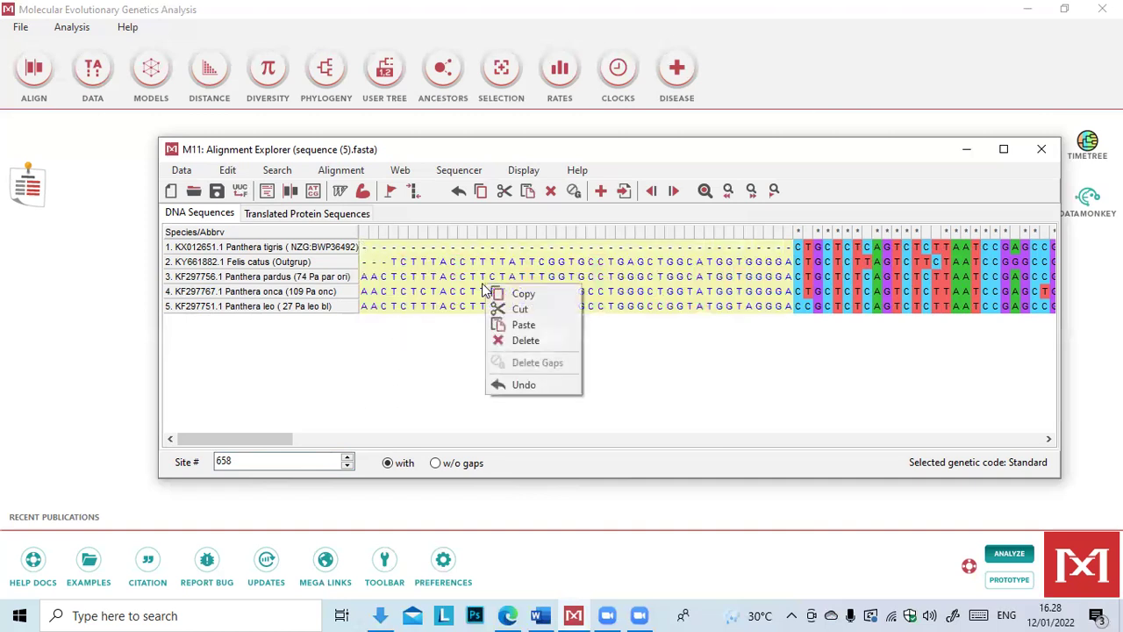
click(539, 340)
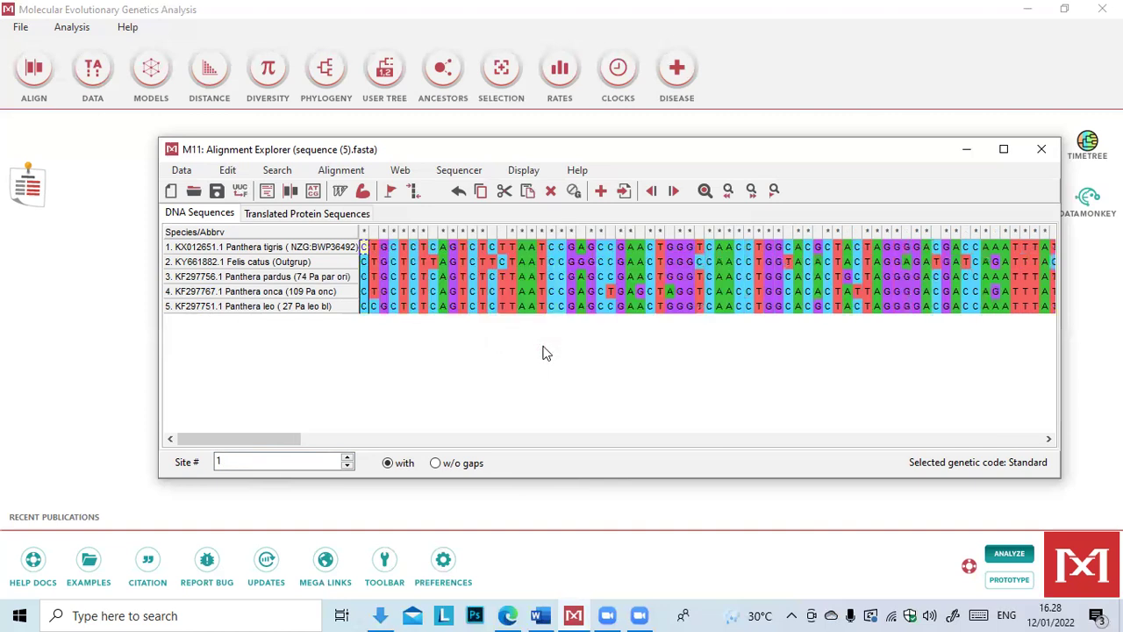
- Delete all alignment sites after the last base of the Panthera tigris sequence
drag(277, 439, 1003, 439)
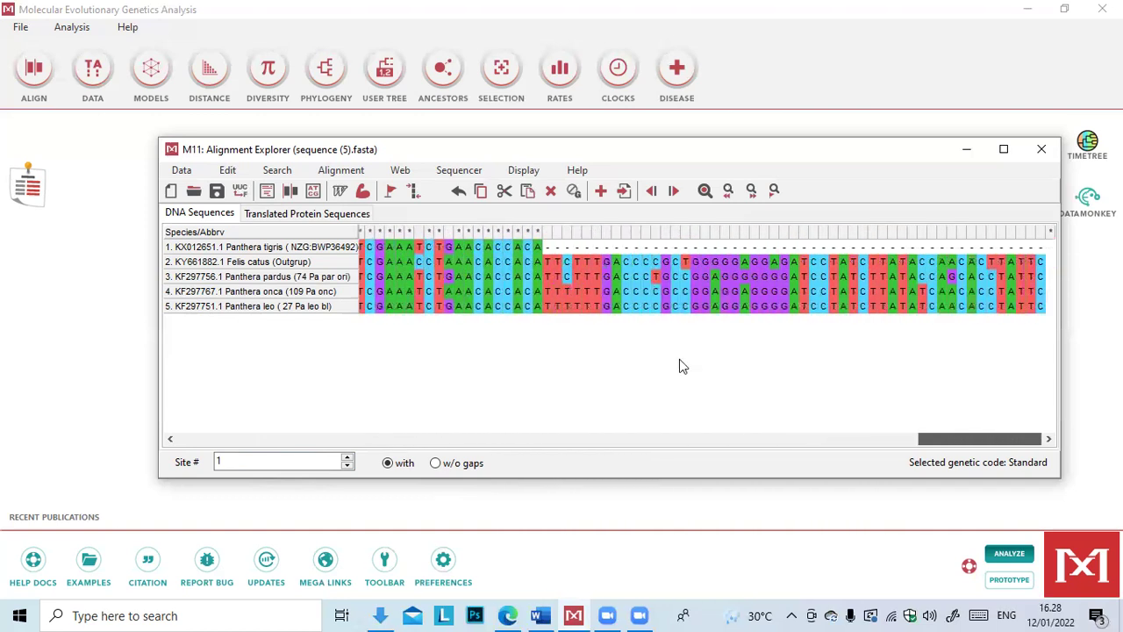
click(548, 235)
drag(926, 448, 1006, 454)
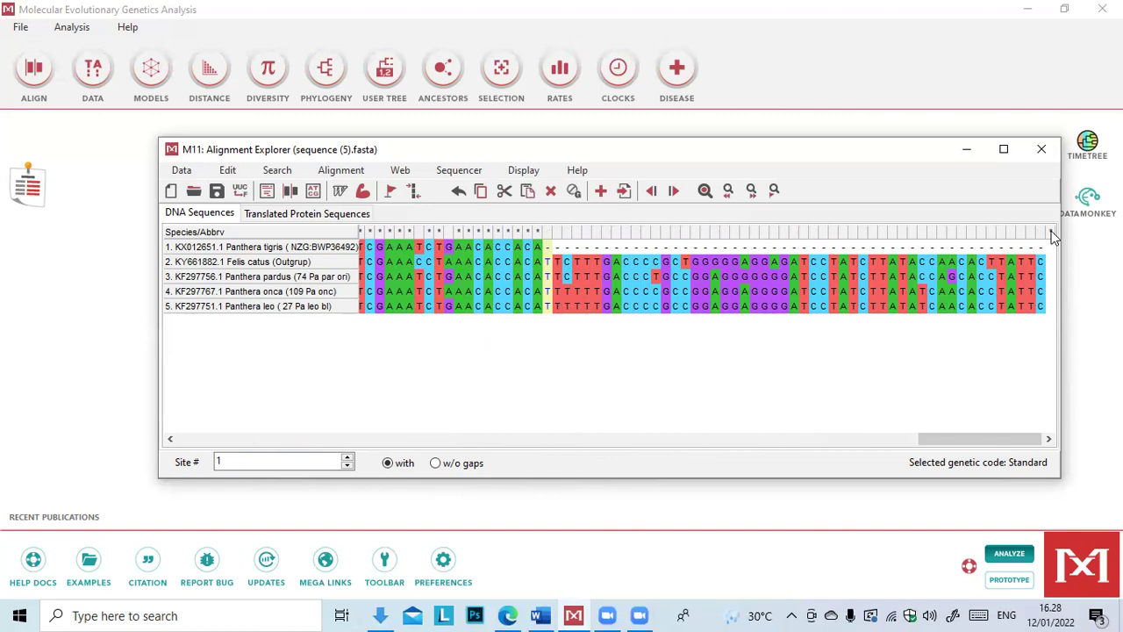
shift+click(1023, 246)
right_click(960, 274)
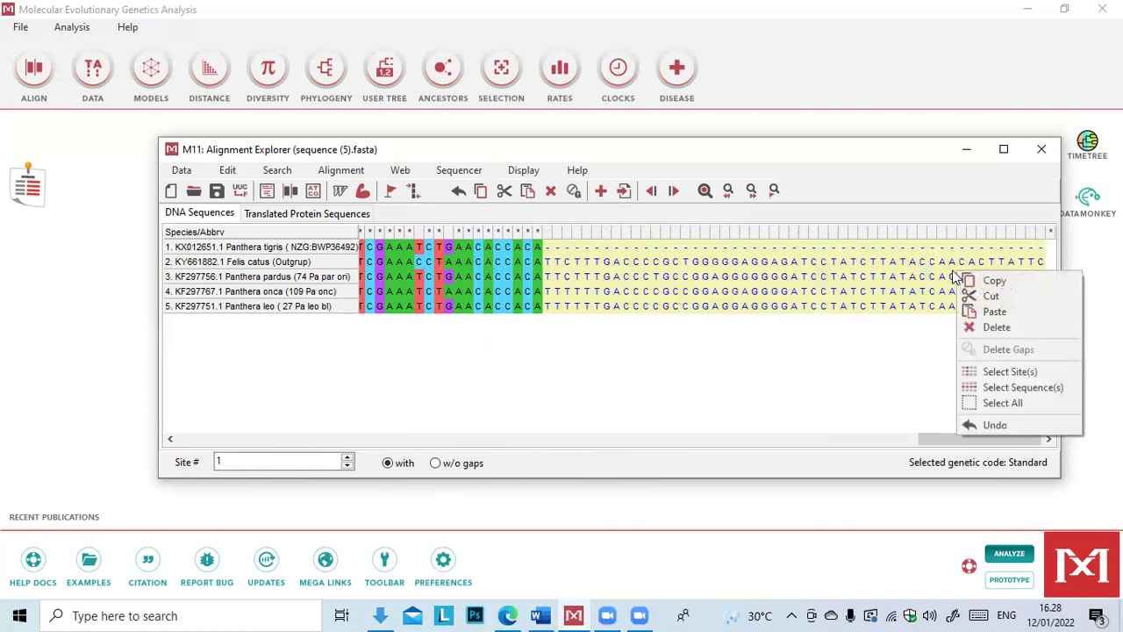
click(994, 327)
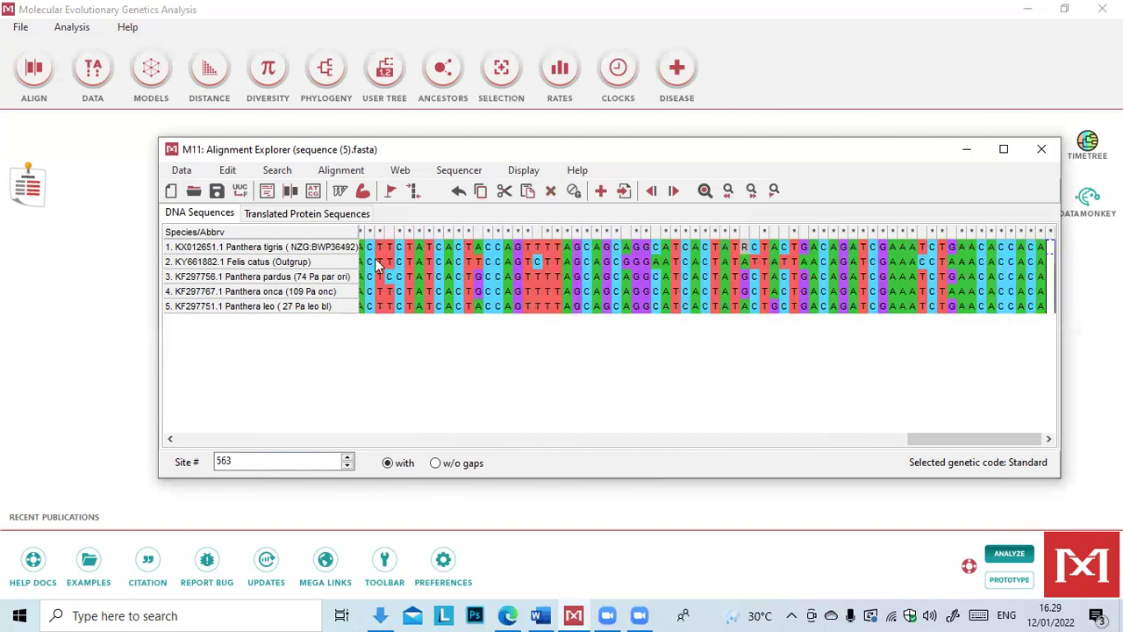
- Realign all the trimmed sequences with ClustalW using the default options and check the alignment
click(351, 170)
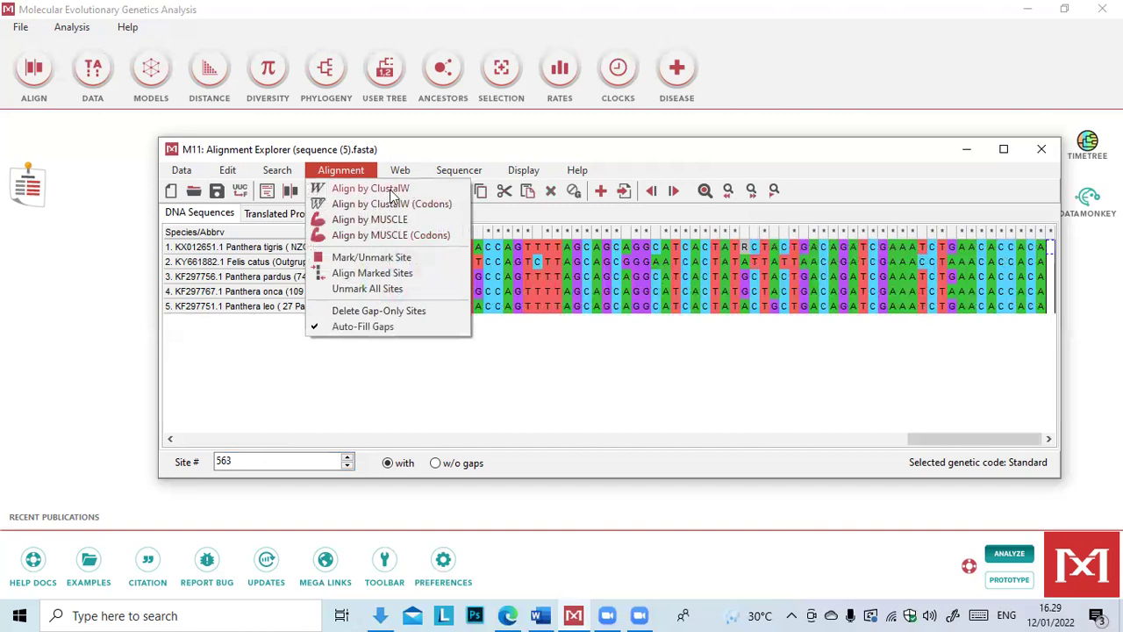
click(389, 189)
click(617, 311)
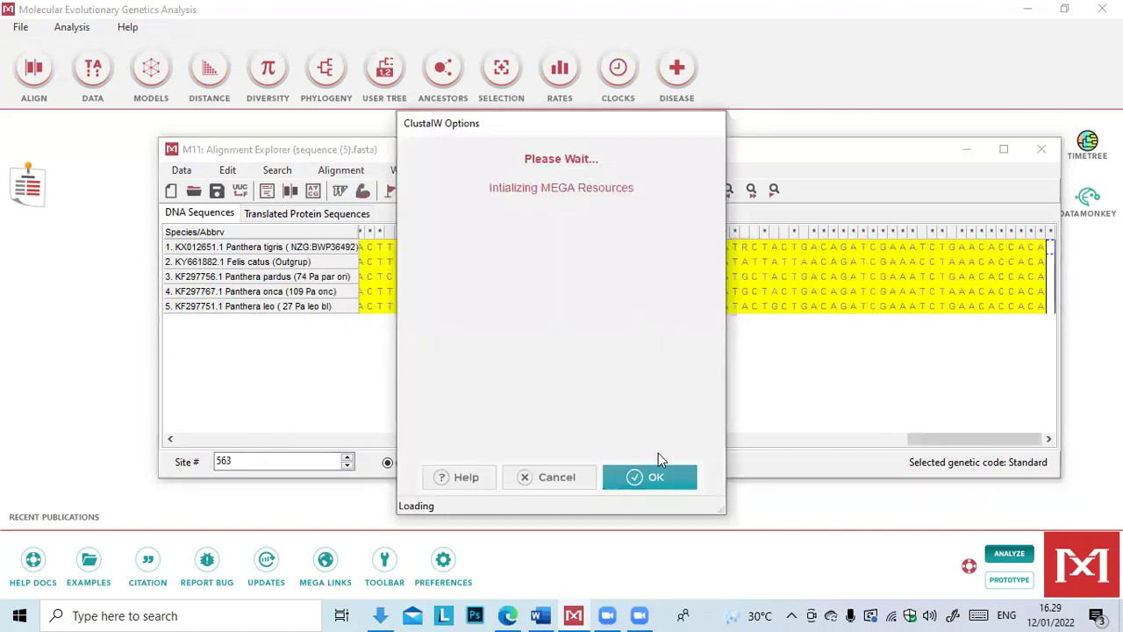
click(647, 485)
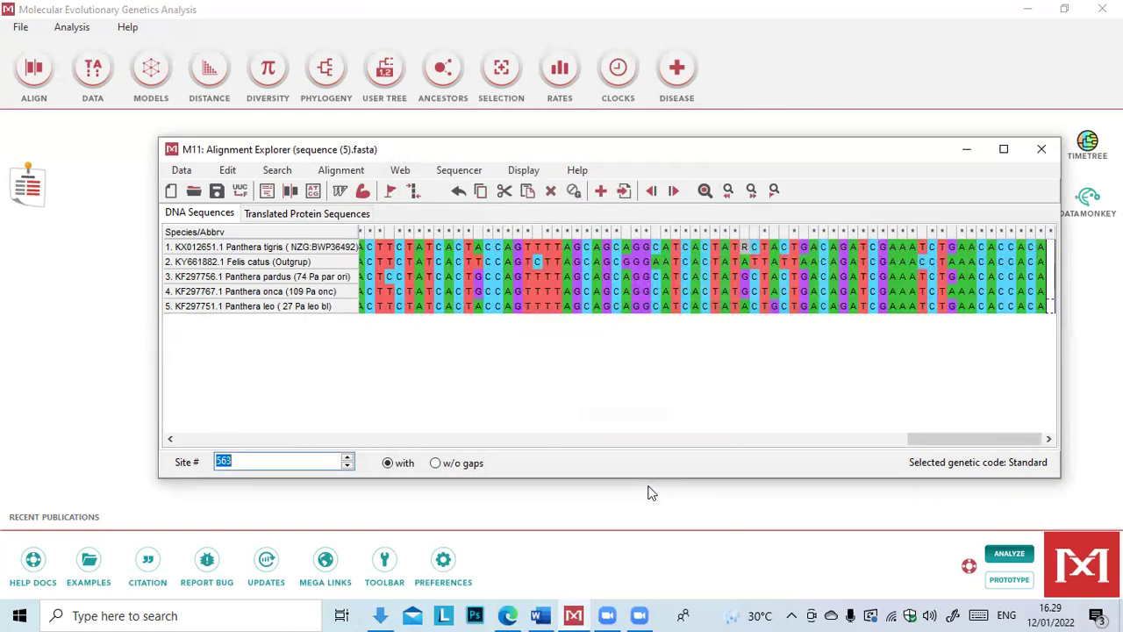
drag(1017, 443, 184, 456)
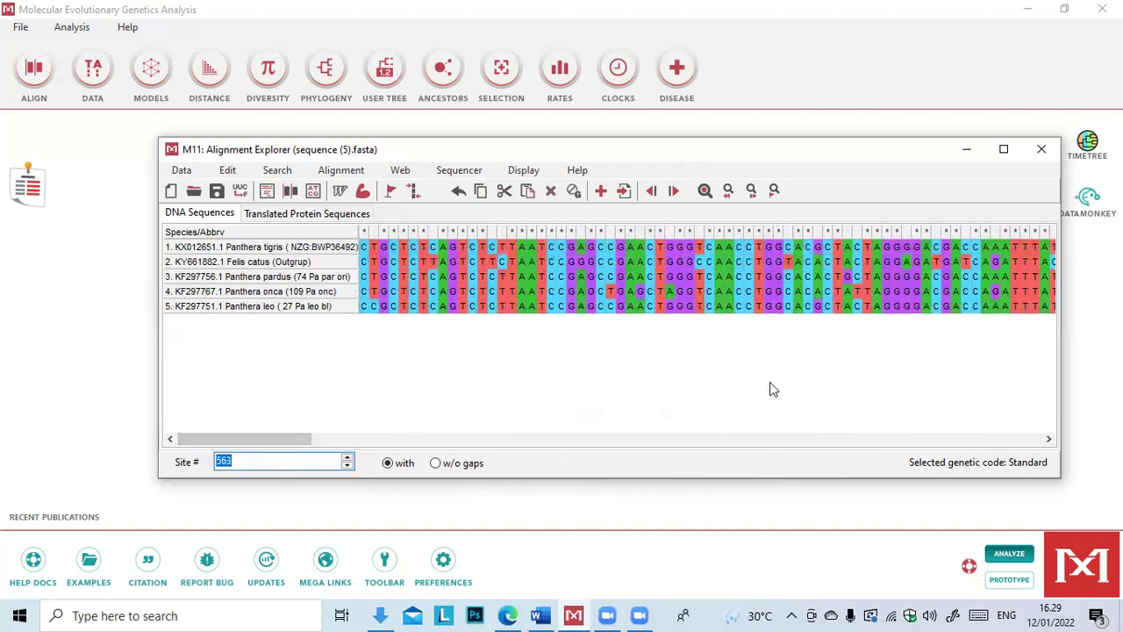
- Send the trimmed alignment to phylogenetic analysis as protein-coding nucleotide sequence data
click(181, 171)
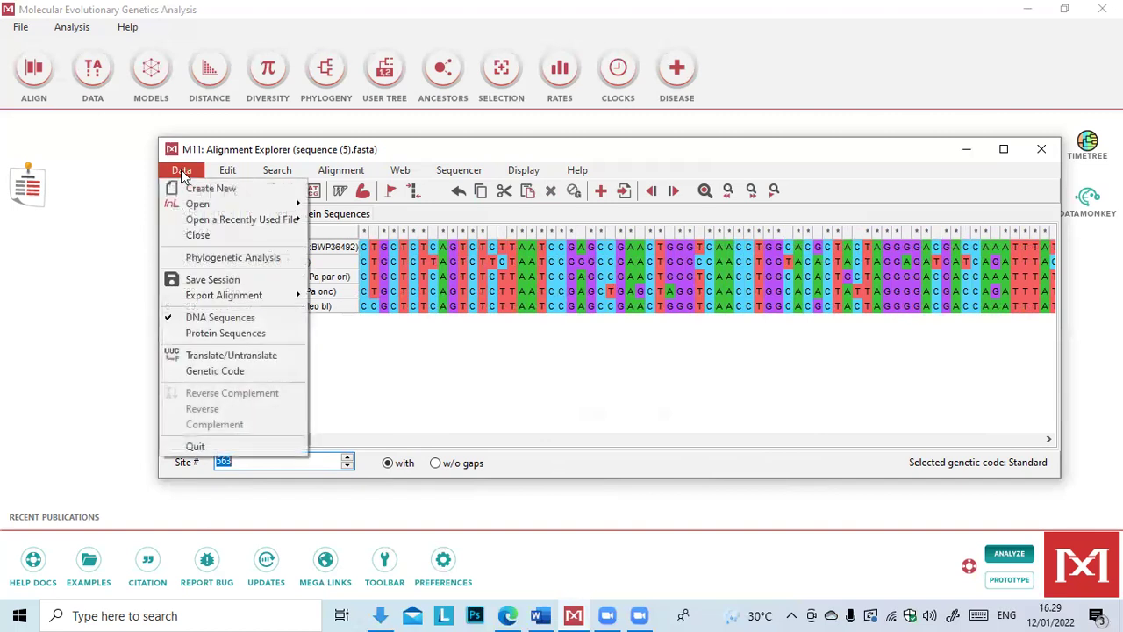
click(240, 259)
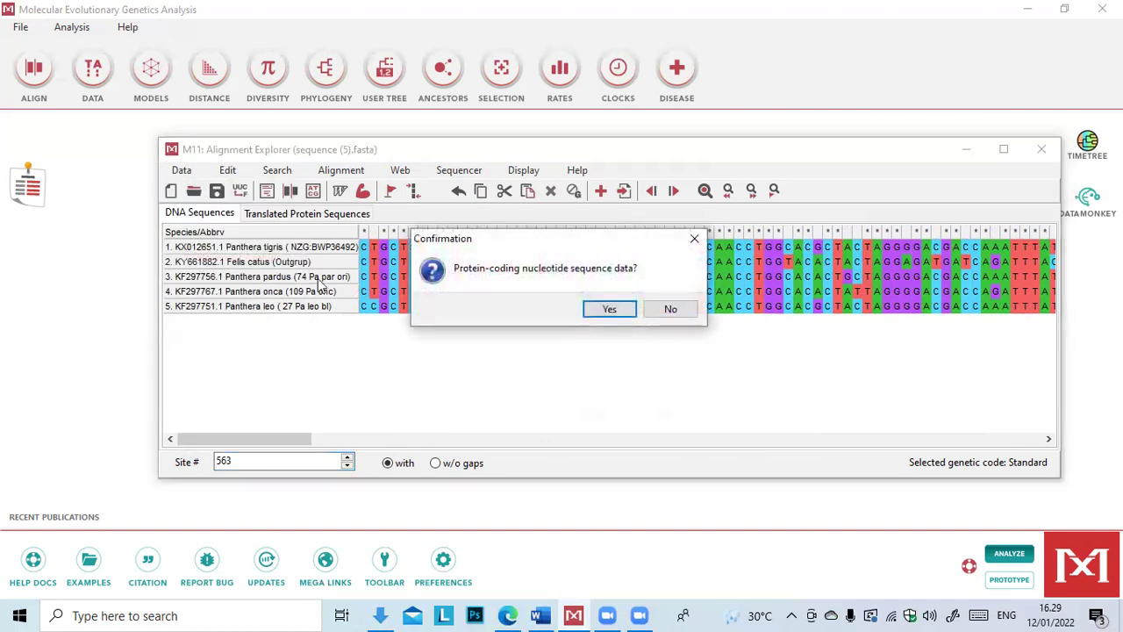
click(609, 310)
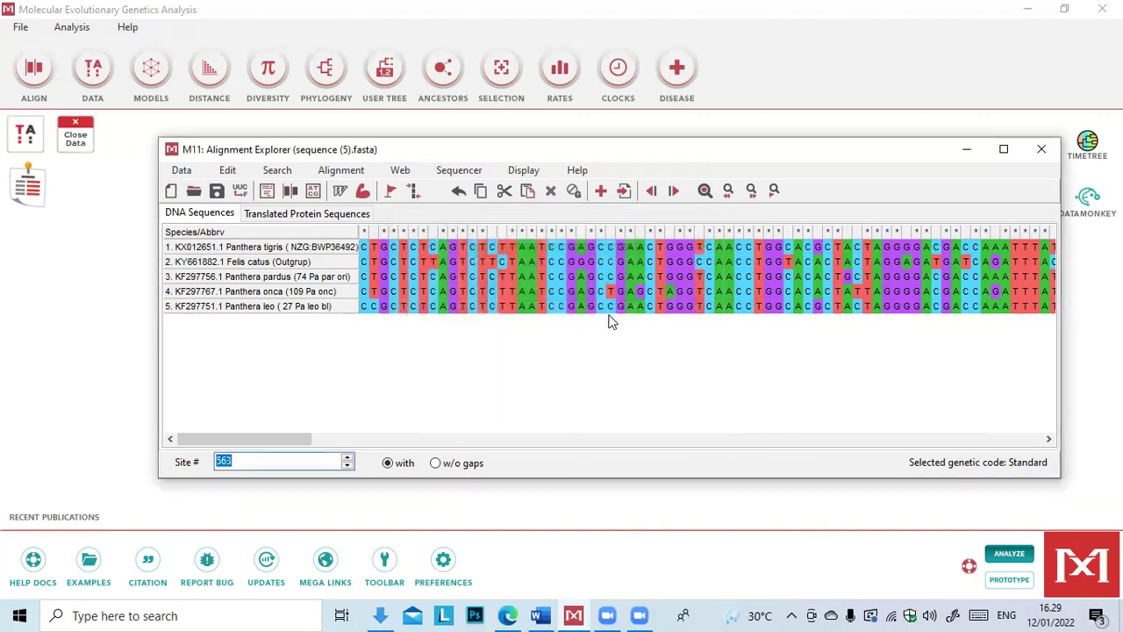
- Open the active data in the Sequence Data Explorer and examine the variable sites across the five taxa
click(28, 134)
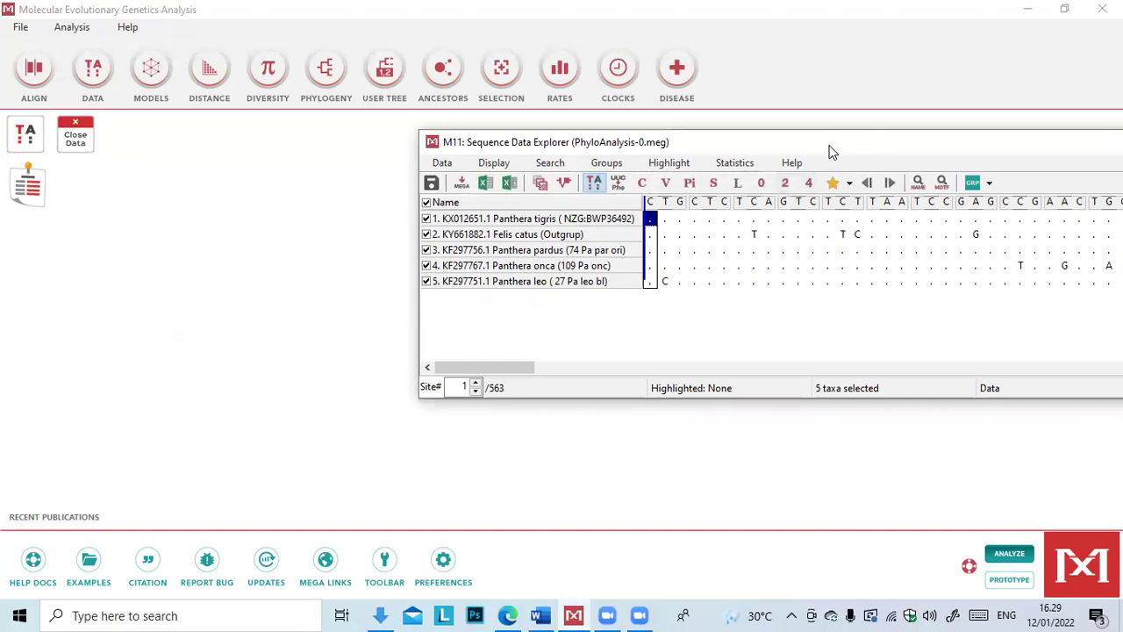
drag(832, 153, 540, 167)
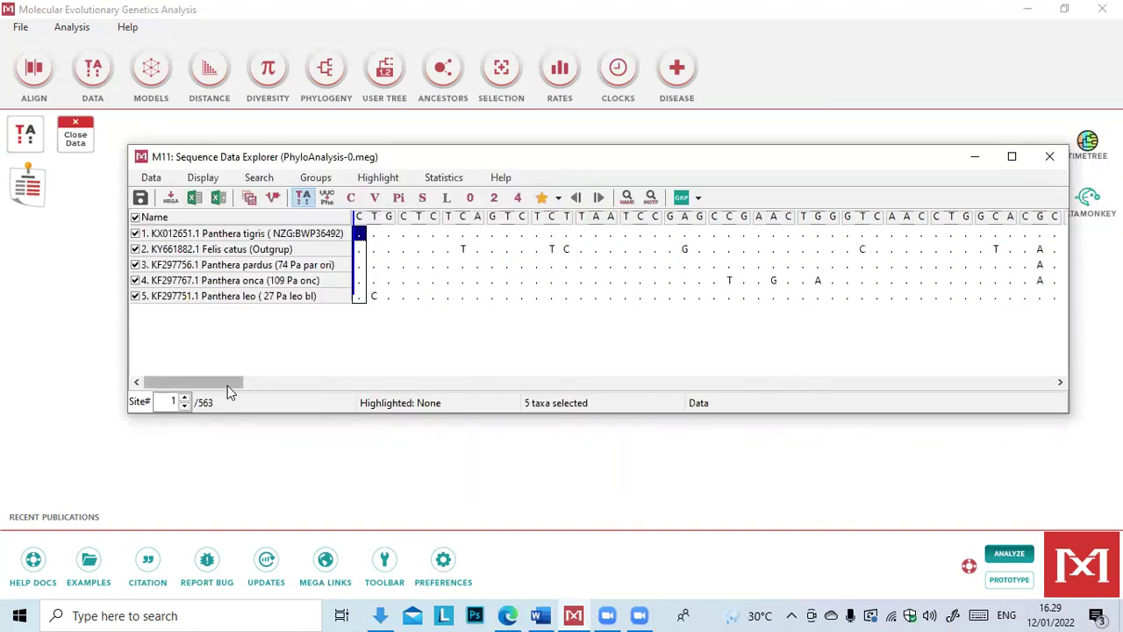
drag(231, 385, 676, 399)
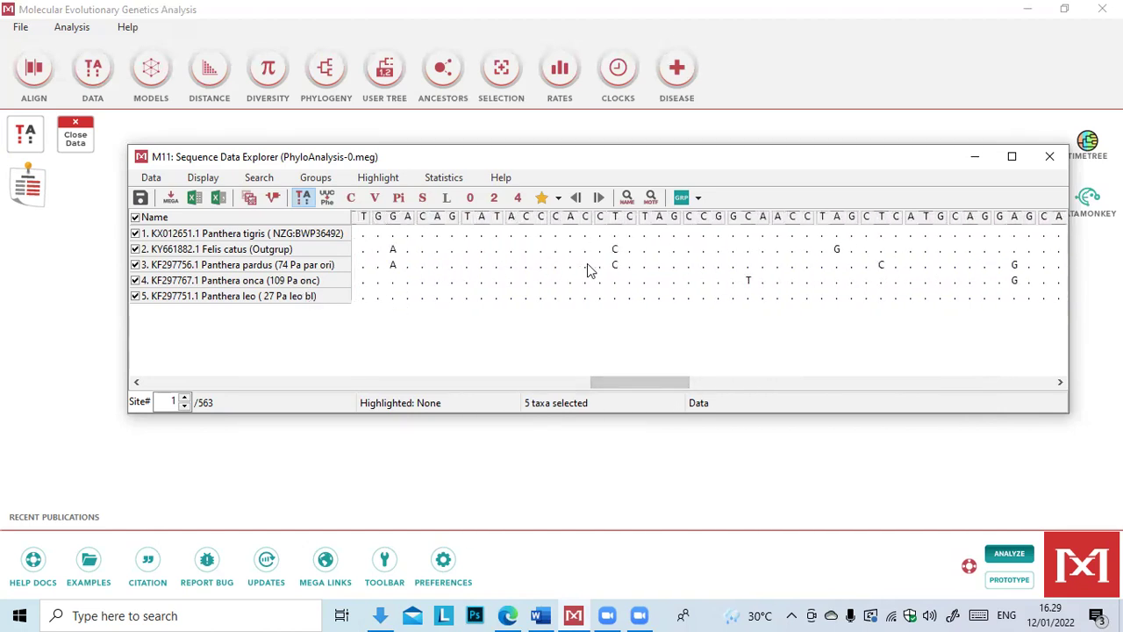
drag(193, 264, 194, 309)
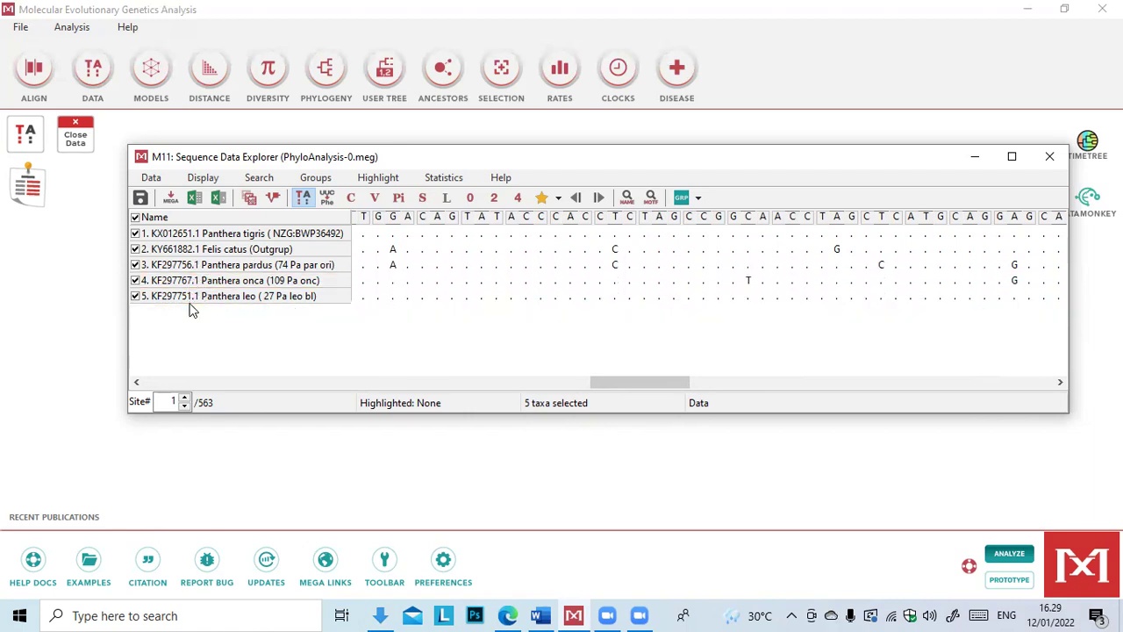
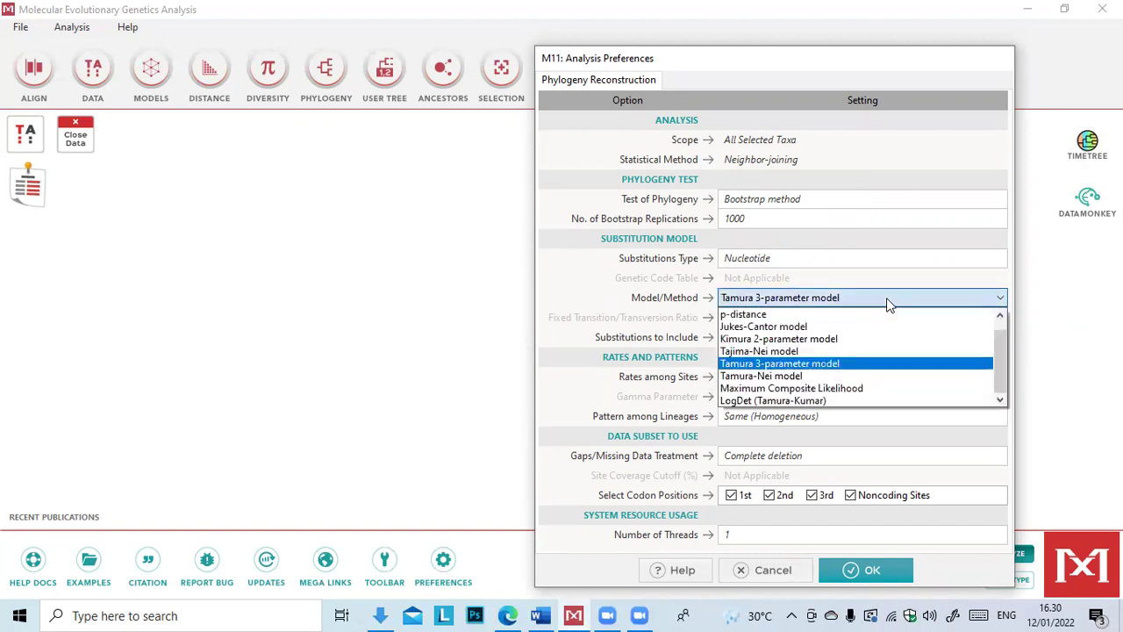
- Set the substitution model to Kimura 2-parameter and compute the neighbor-joining tree
click(848, 341)
click(691, 435)
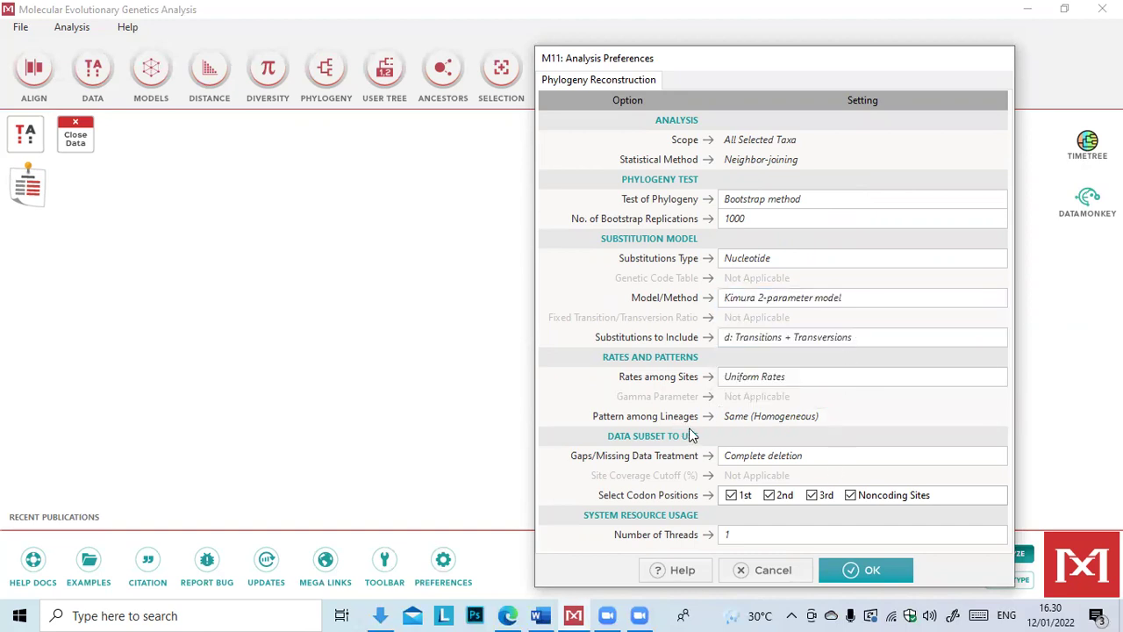
click(880, 564)
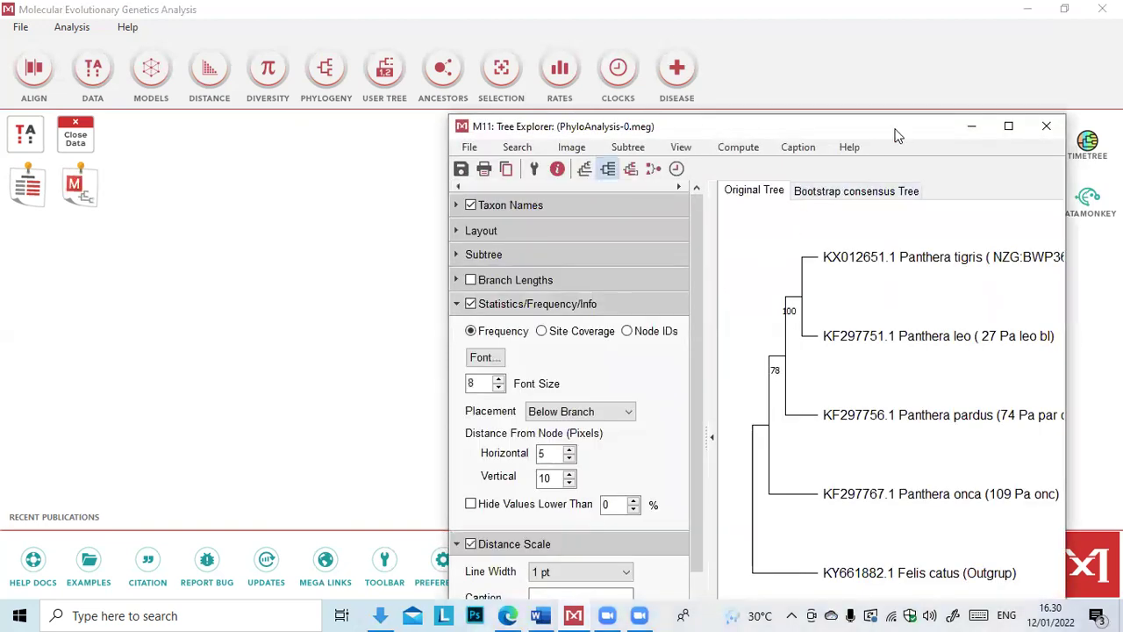
- Reposition and widen the Tree Explorer window to fit the full taxon names and display the bootstrap consensus tree
drag(897, 134, 630, 86)
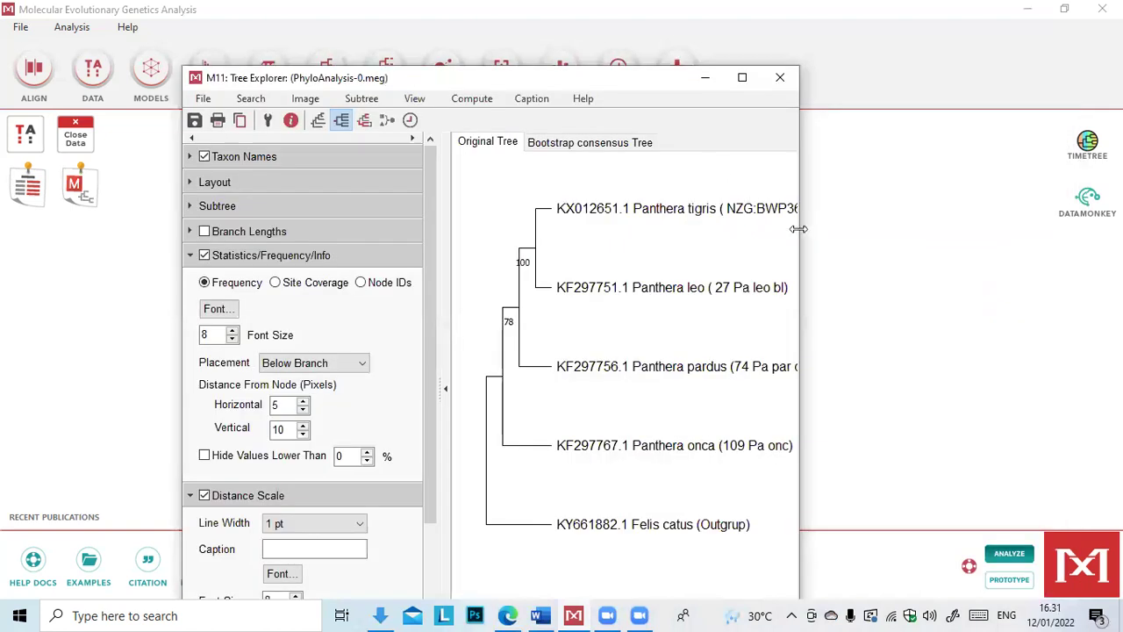
drag(799, 229, 964, 236)
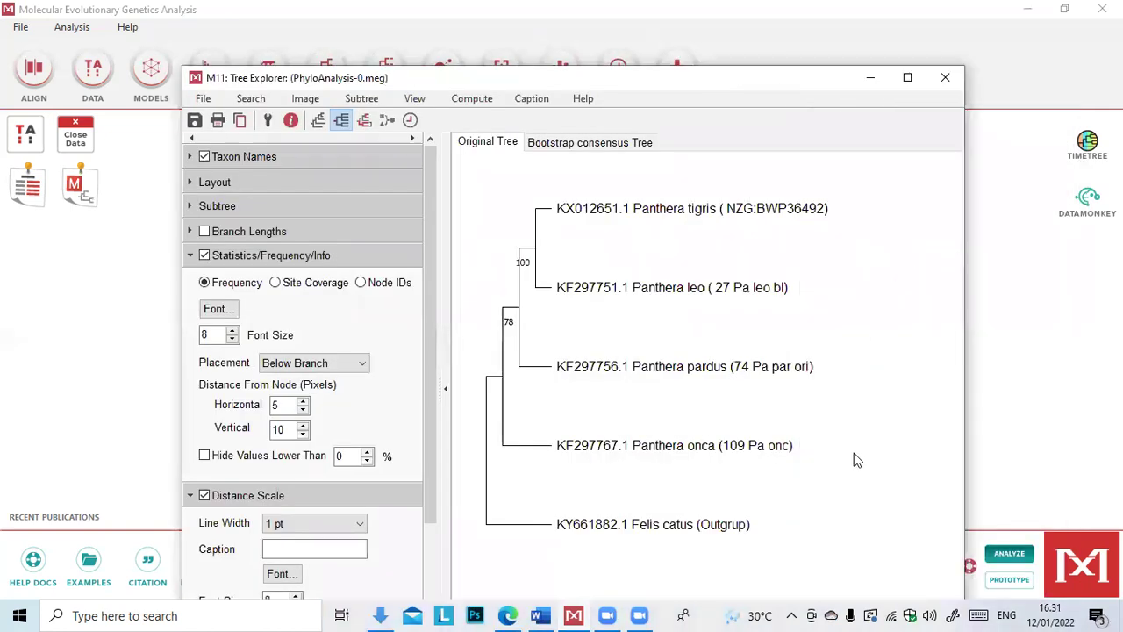
click(628, 143)
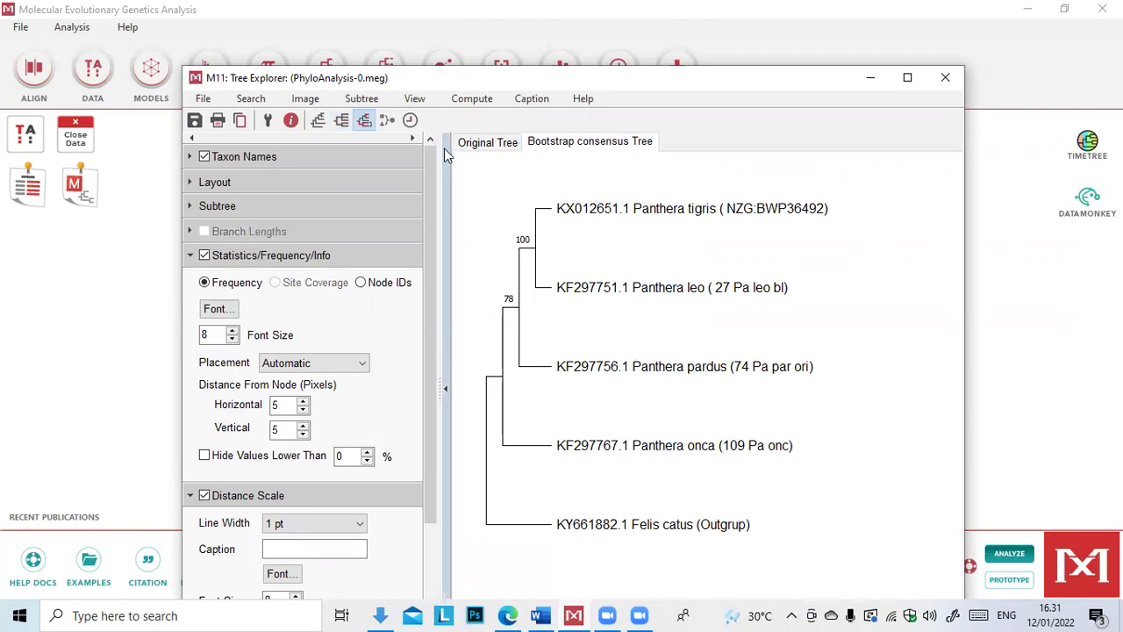
- Set the taxon names' font to Times New Roman in italic style
click(191, 156)
click(218, 185)
scroll(281, 298, down, 2)
scroll(281, 298, down, 12)
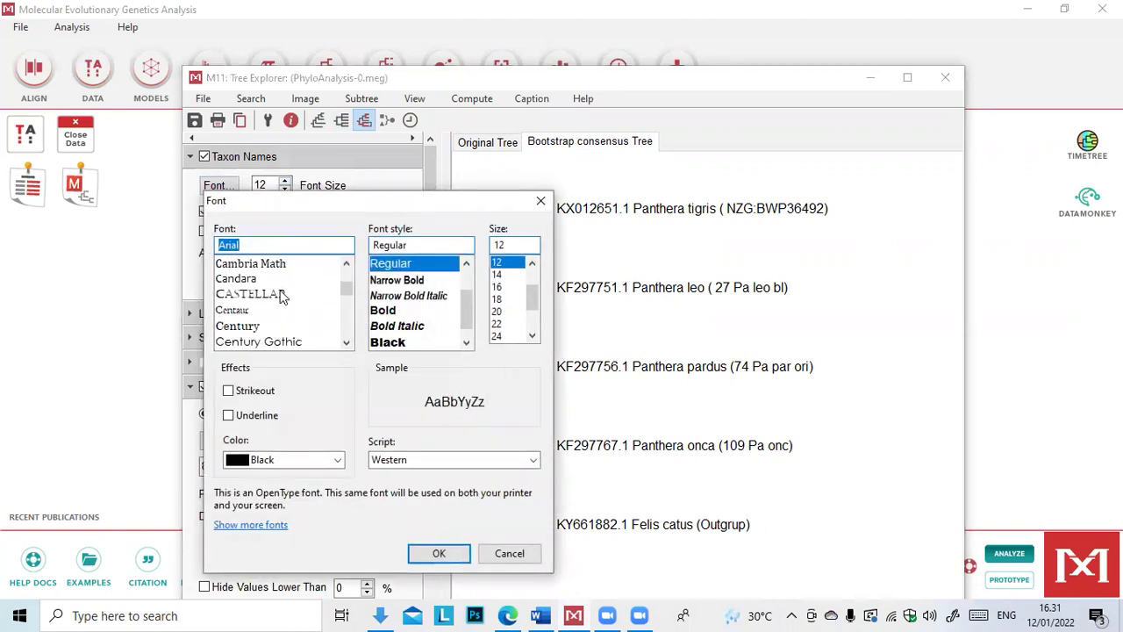
scroll(281, 298, down, 5)
scroll(281, 299, up, 13)
scroll(281, 298, down, 20)
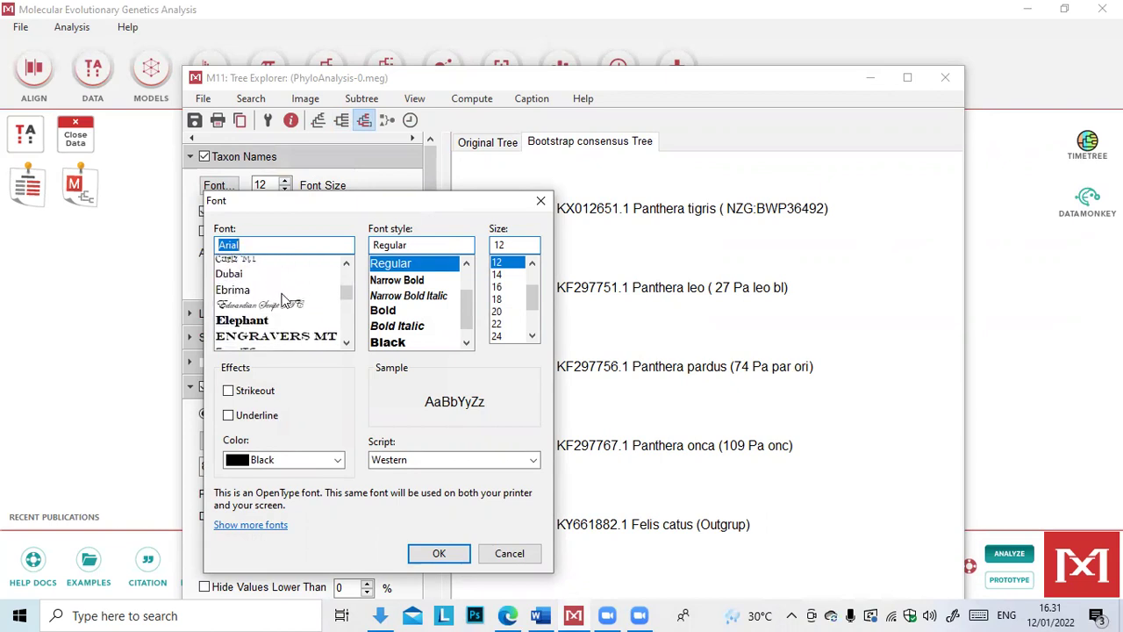
scroll(281, 298, down, 15)
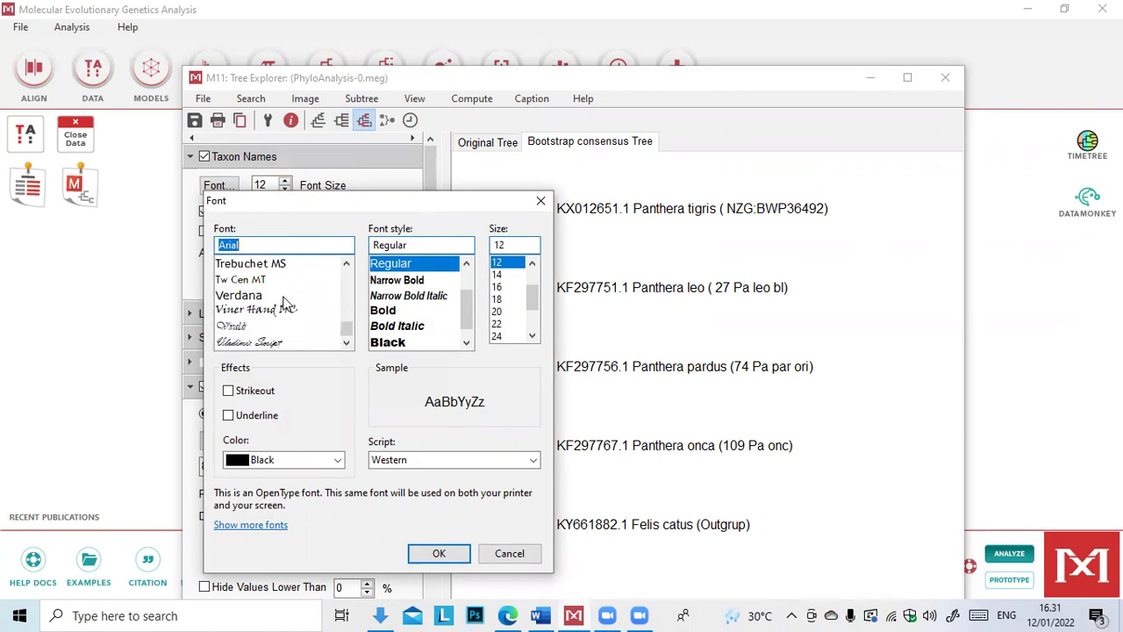
scroll(282, 302, up, 8)
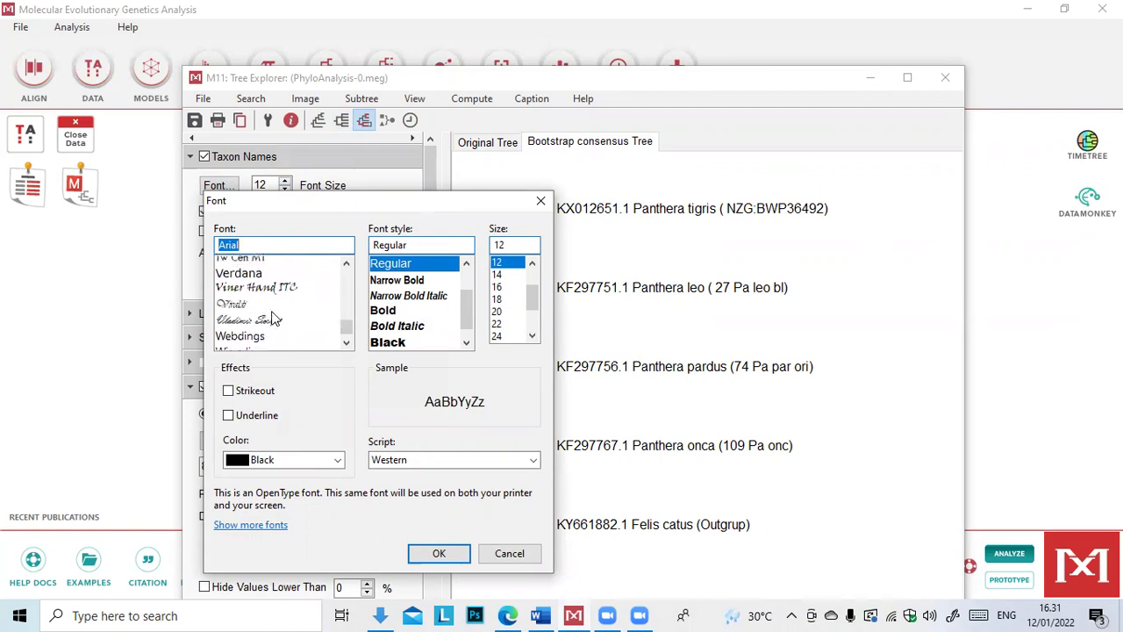
scroll(273, 317, down, 1)
scroll(272, 317, up, 4)
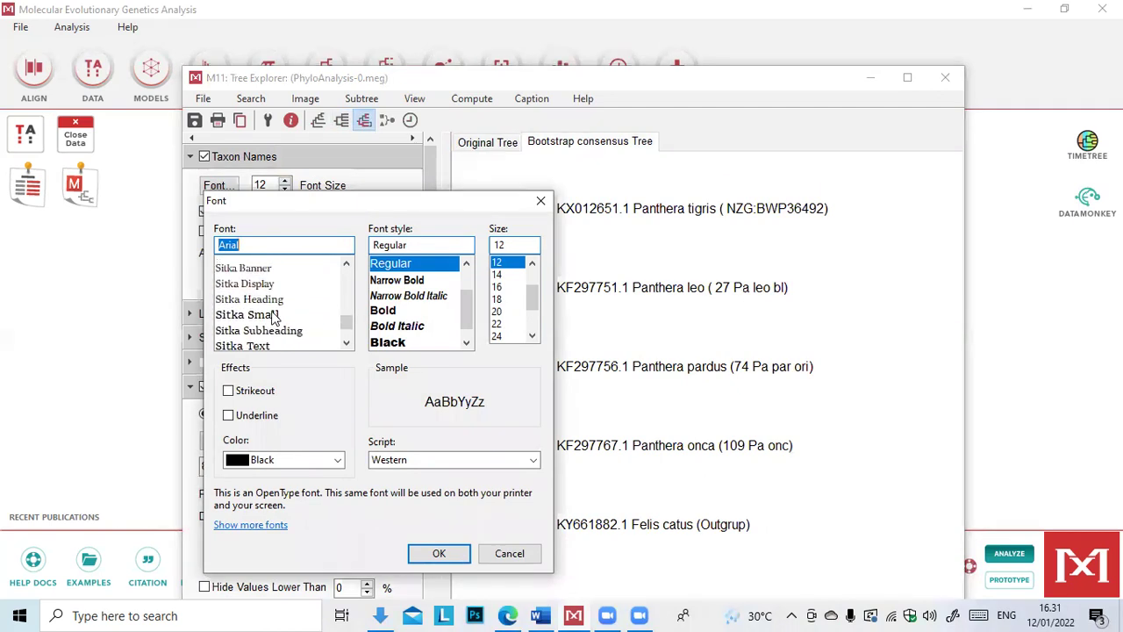
scroll(273, 317, down, 8)
scroll(273, 318, up, 2)
scroll(272, 318, up, 3)
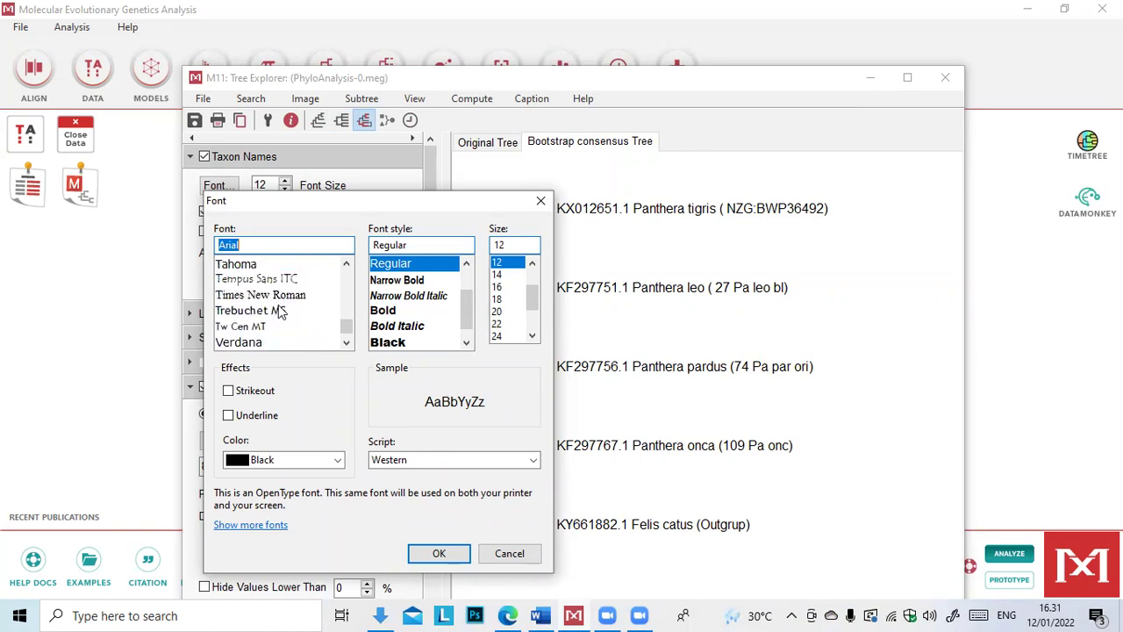
click(286, 299)
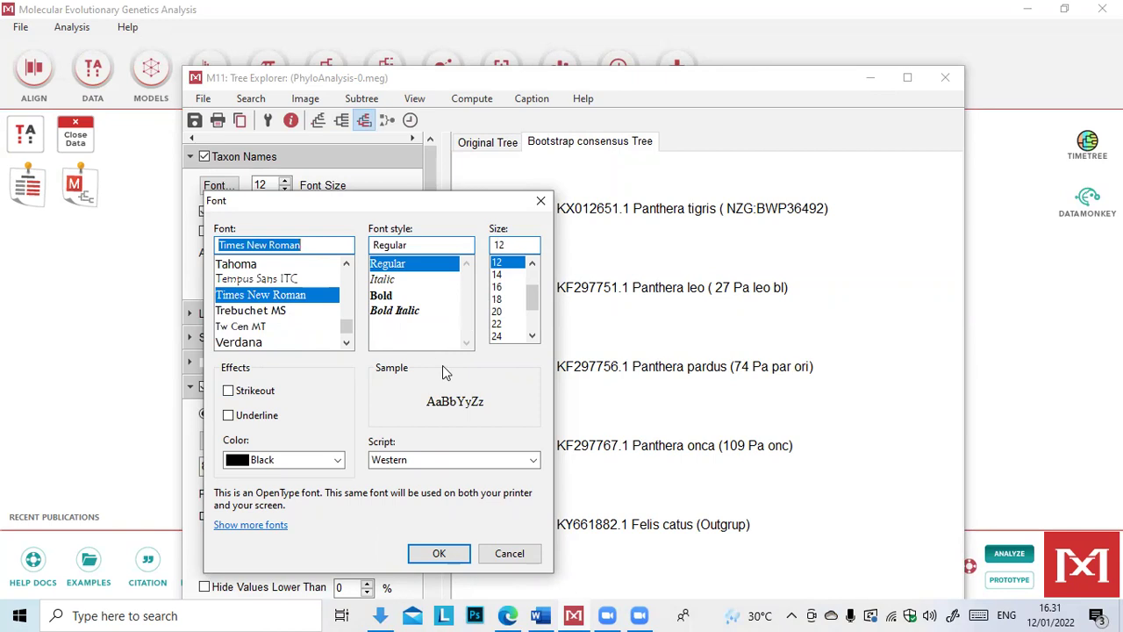
click(393, 281)
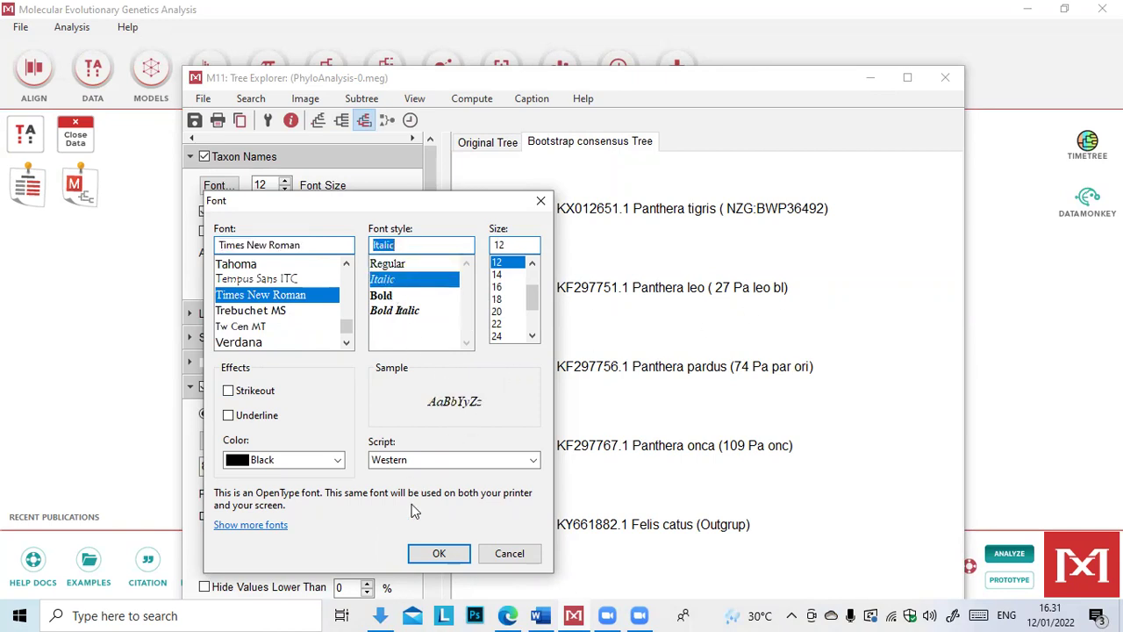
click(441, 553)
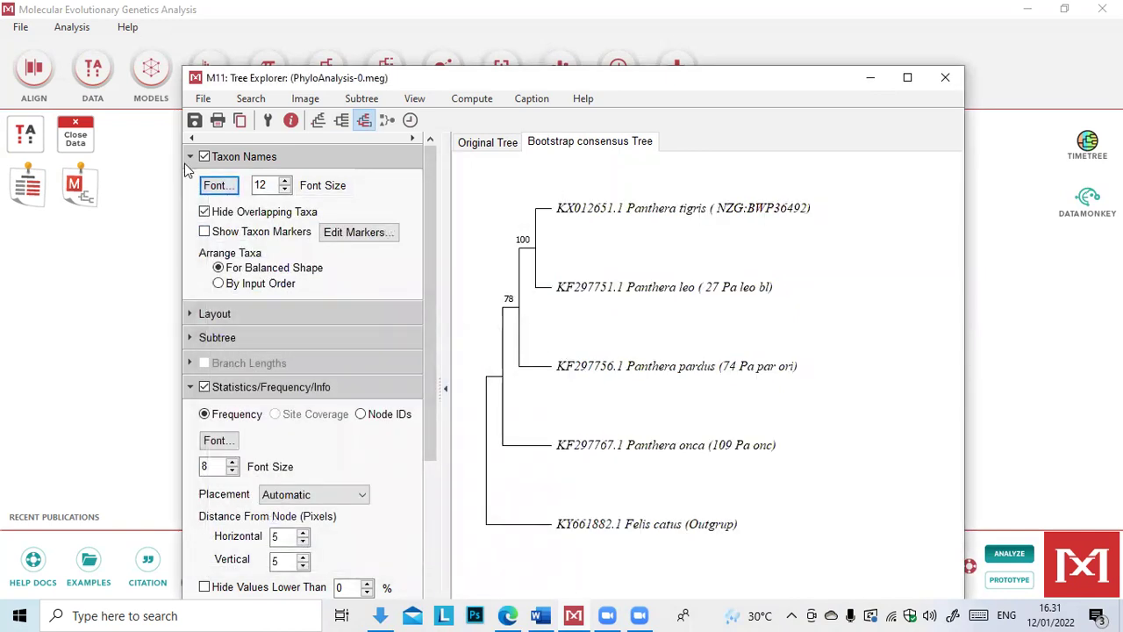
- Widen the bootstrap consensus tree moderately with the layout's tree width setting
click(189, 313)
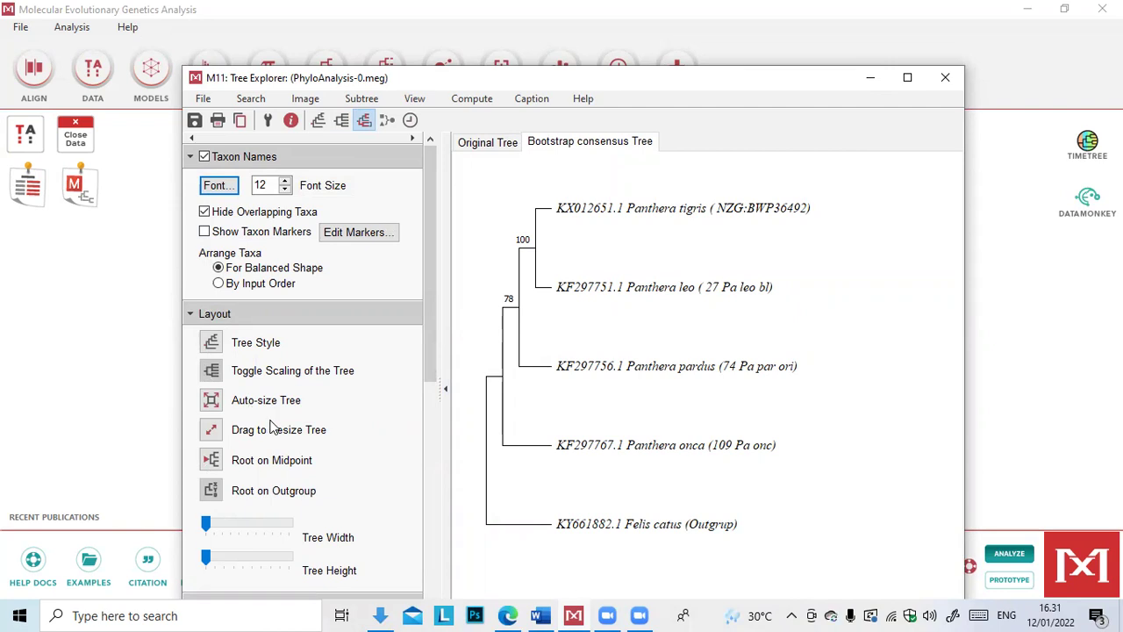
scroll(254, 452, down, 1)
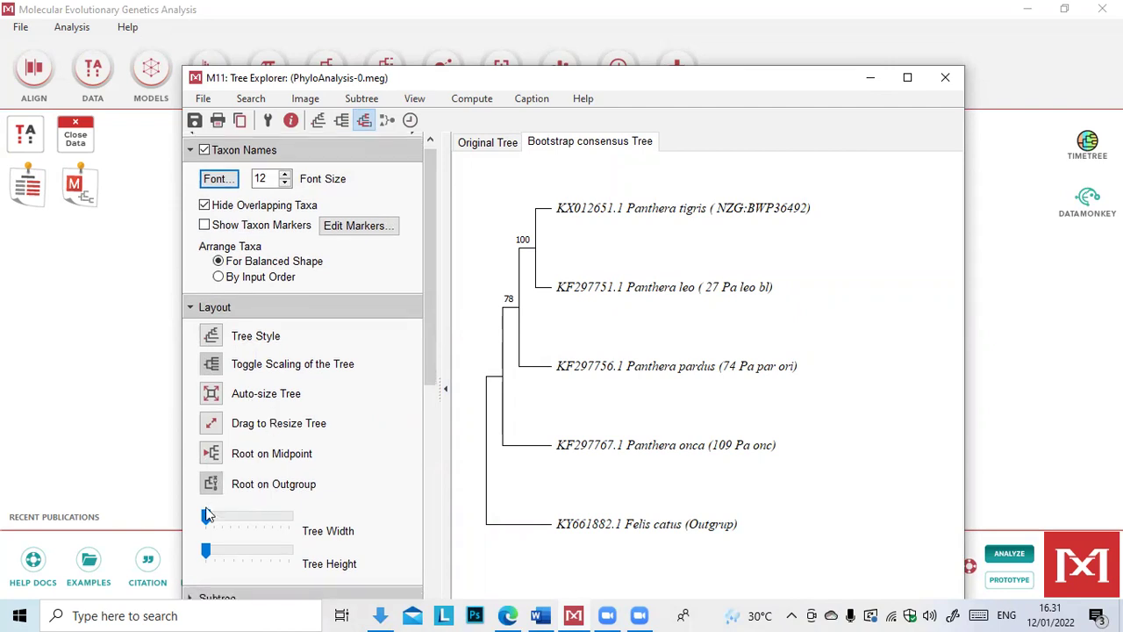
drag(204, 516, 280, 517)
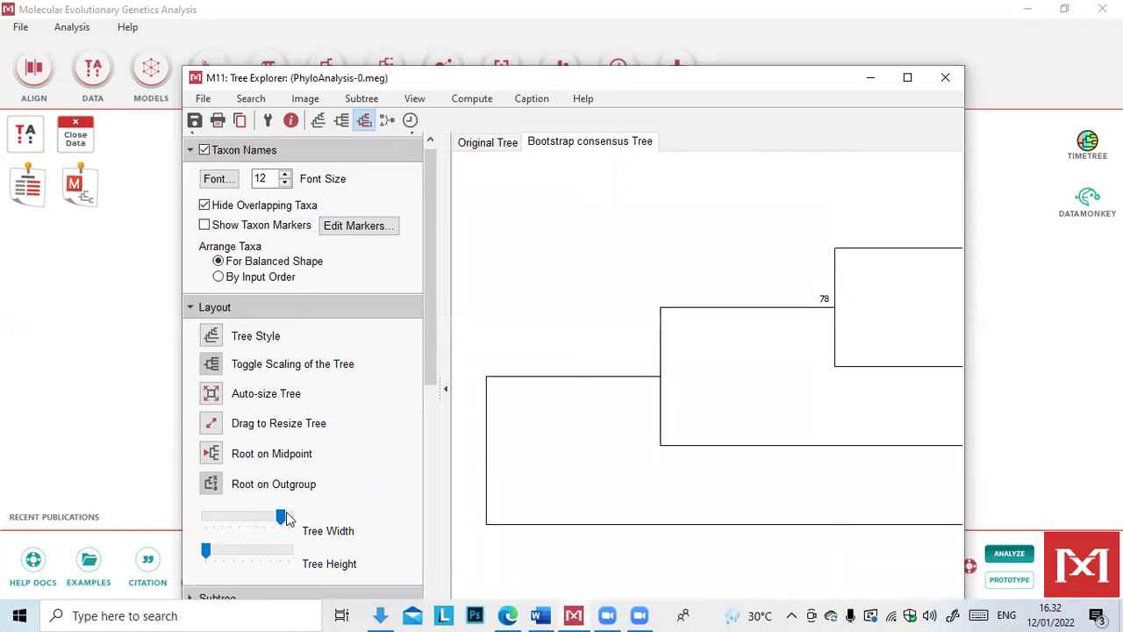
drag(245, 521, 220, 516)
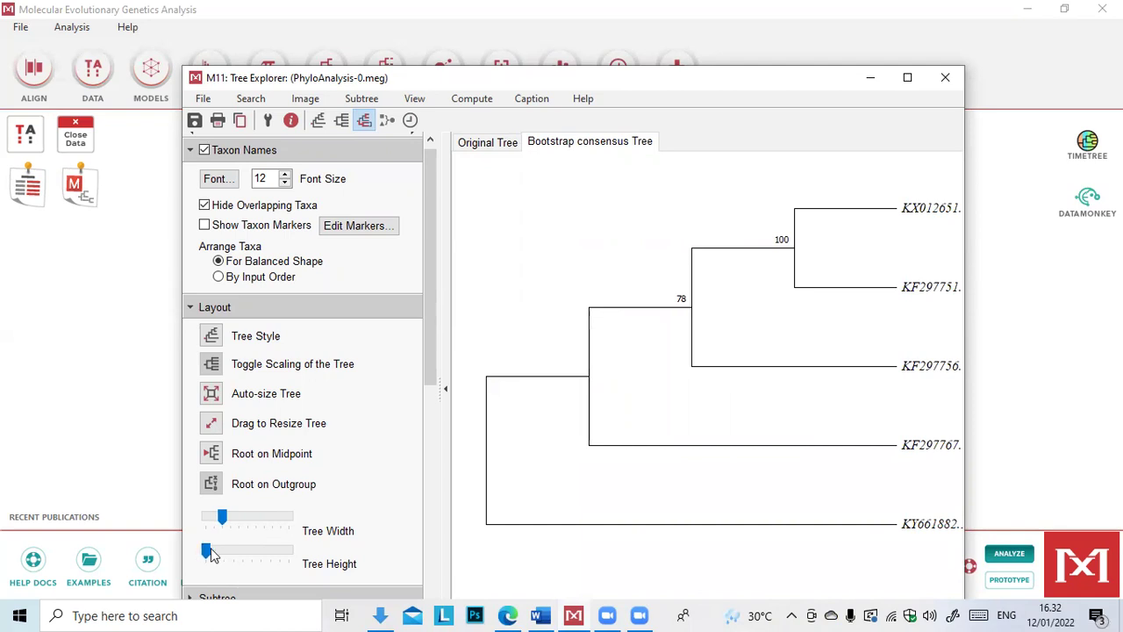
- Reduce the tree height to its minimum and widen the Tree Explorer window to show more of the taxon names
mouse_move(204, 550)
mouse_down()
mouse_move(271, 548)
mouse_move(189, 541)
mouse_up()
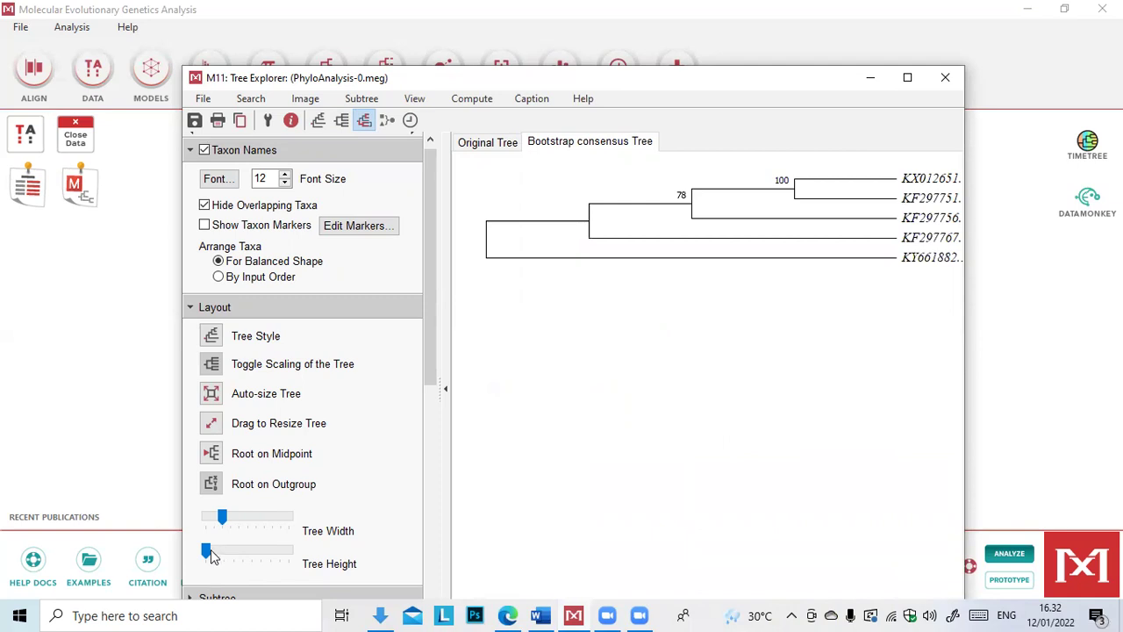
click(214, 553)
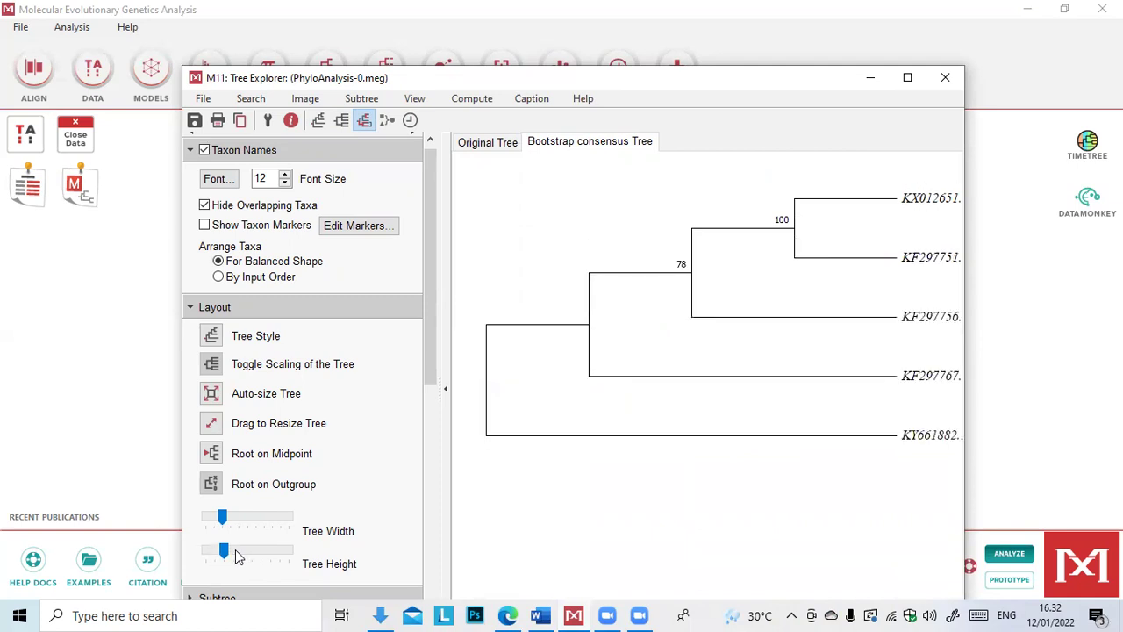
click(230, 554)
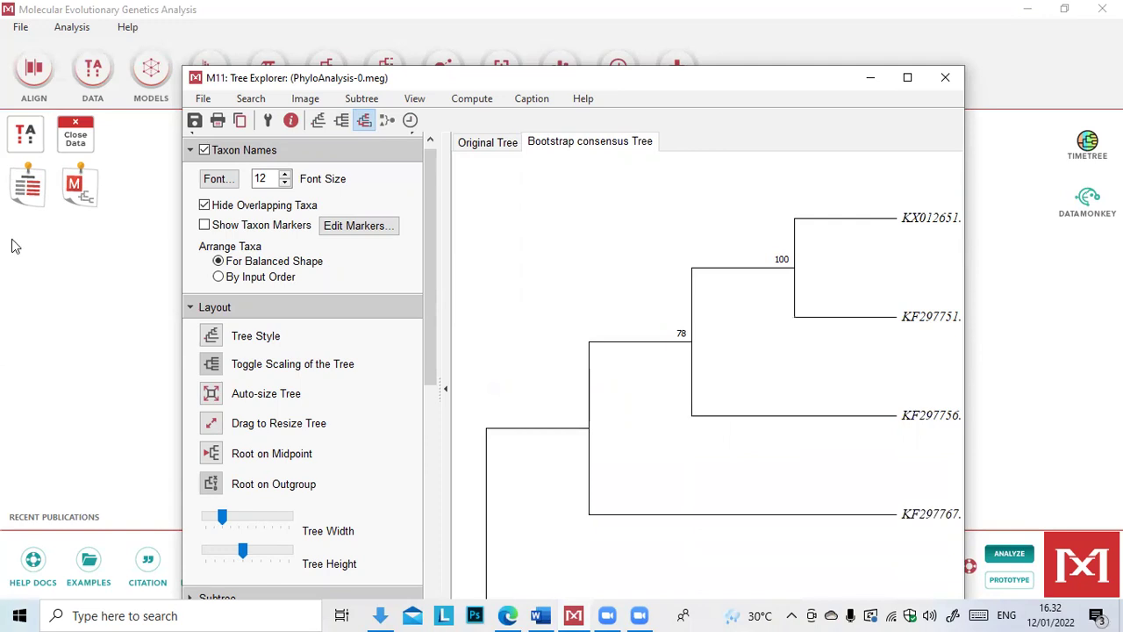
drag(242, 561, 199, 566)
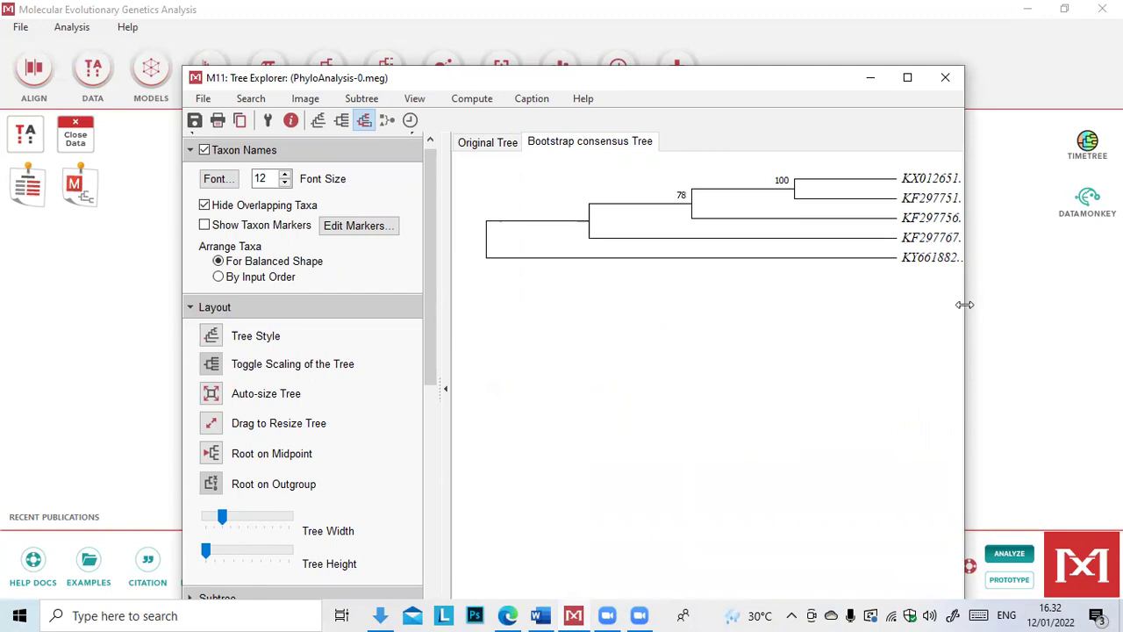
drag(964, 305, 1099, 305)
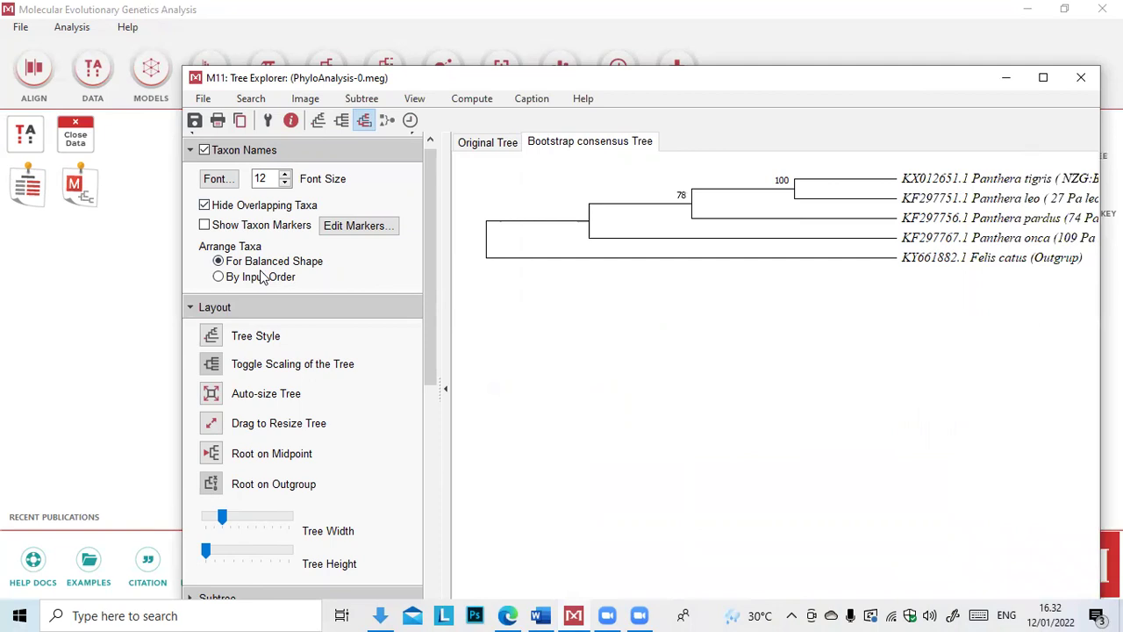
click(193, 307)
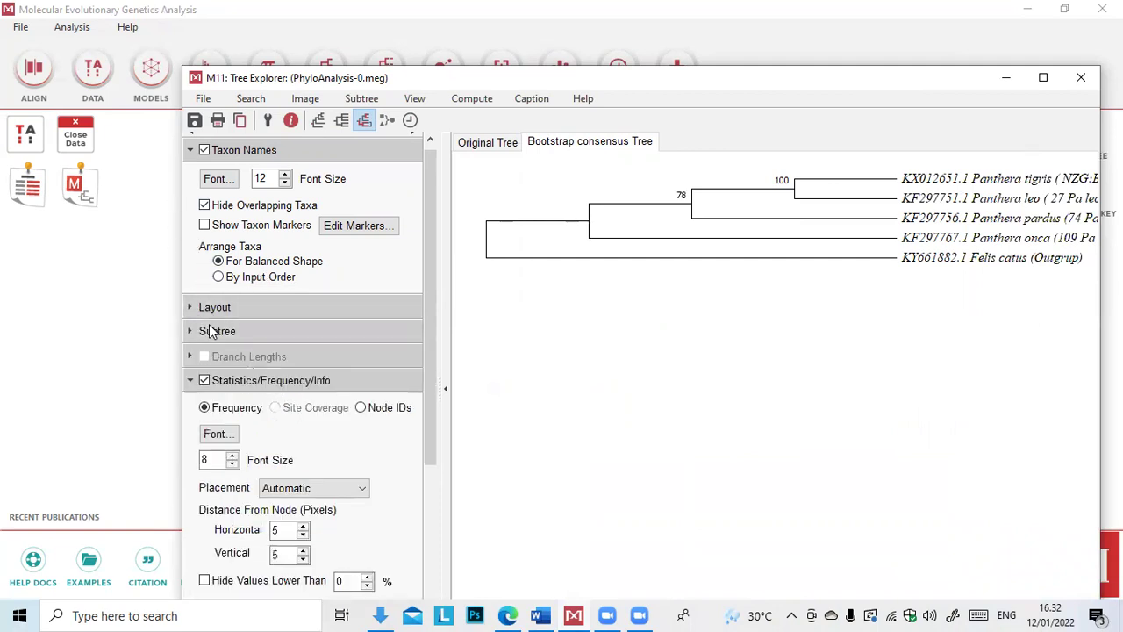
click(192, 331)
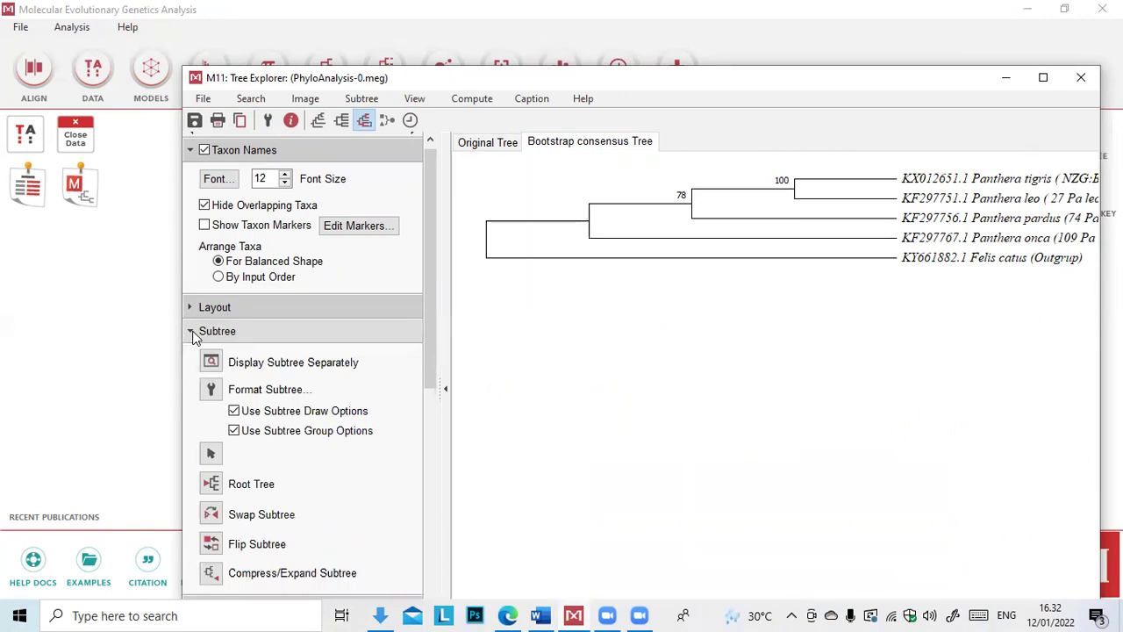
click(192, 331)
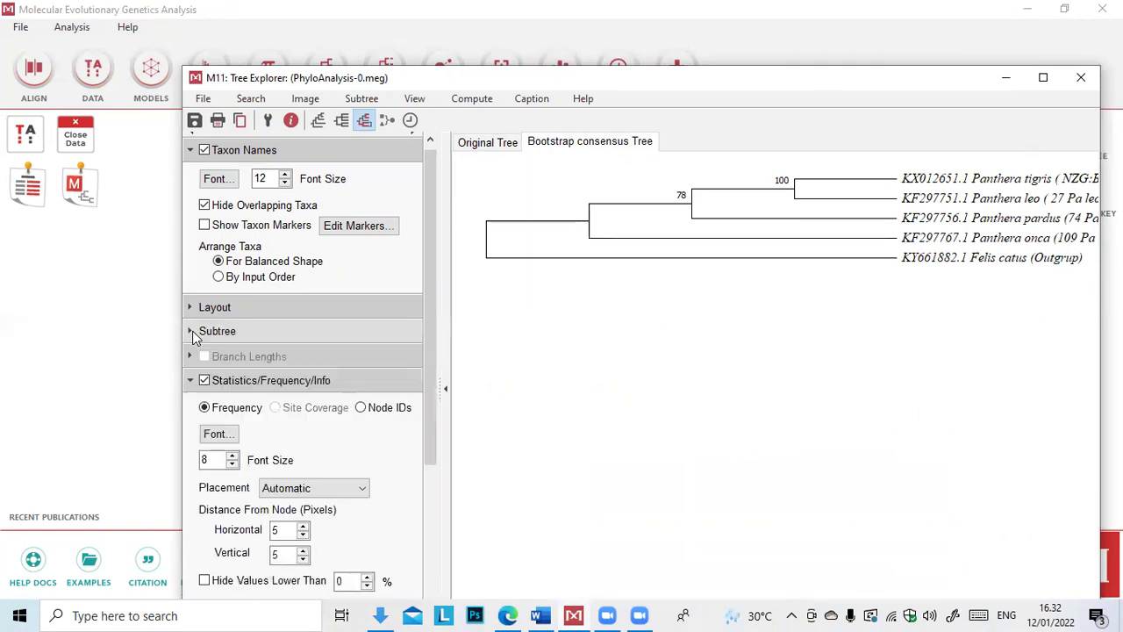
- Set the branch line width of the bootstrap consensus tree to 3 pt
click(271, 124)
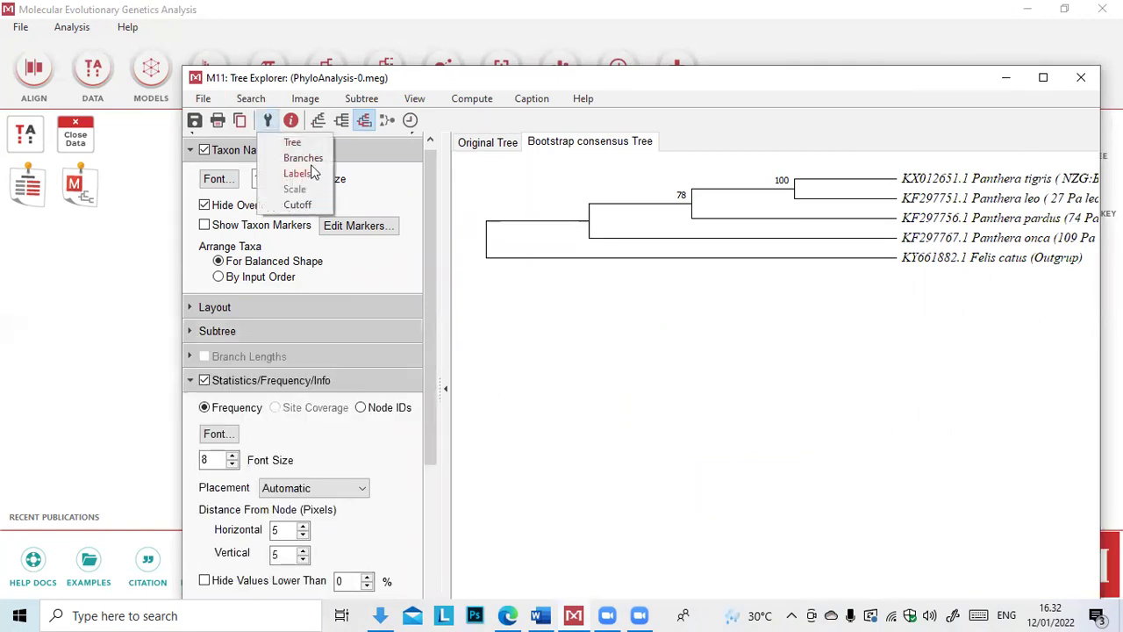
click(315, 157)
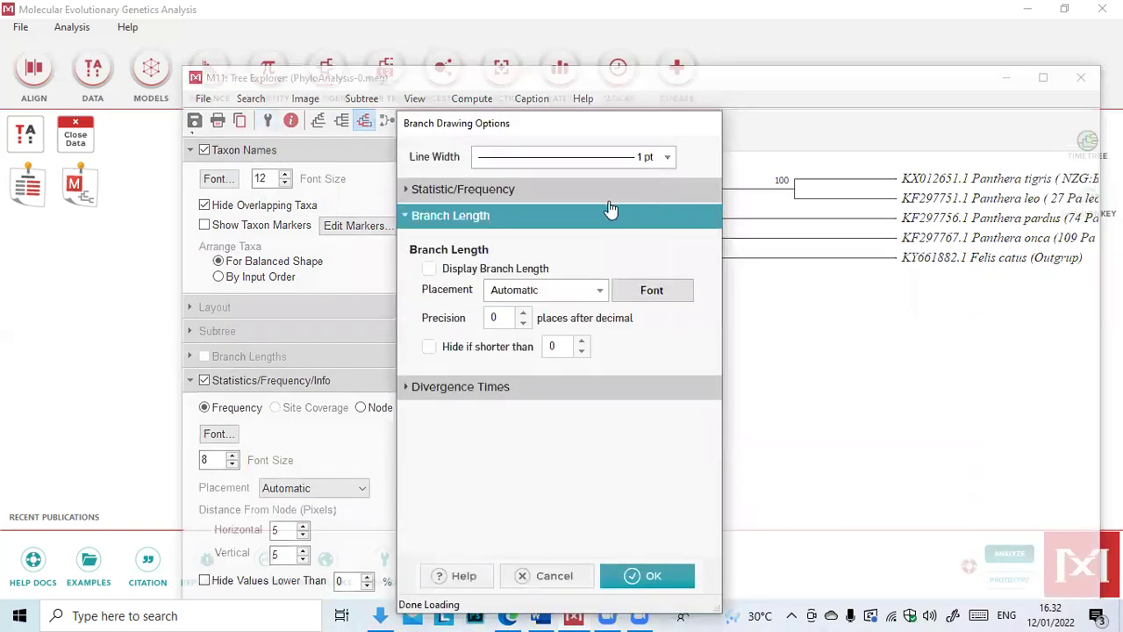
click(667, 158)
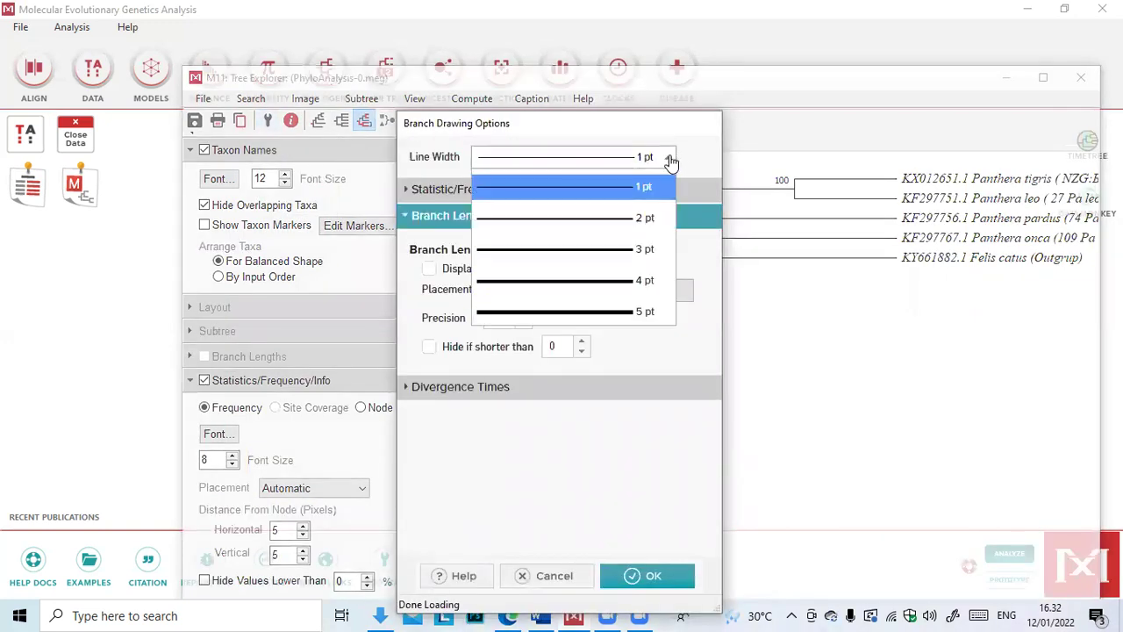
click(600, 248)
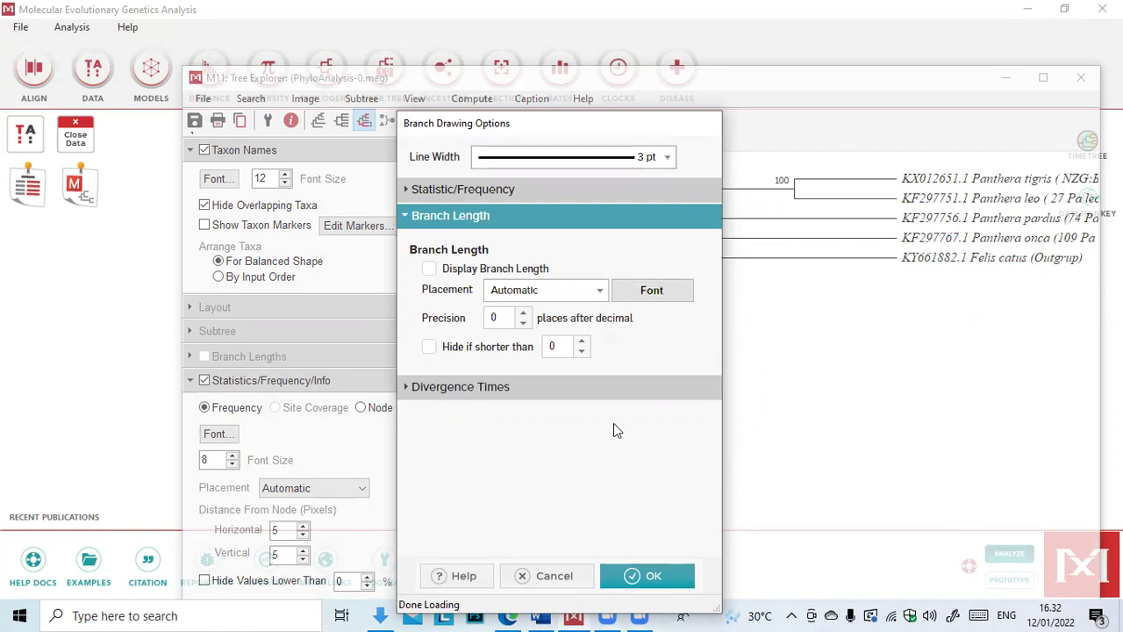
click(656, 575)
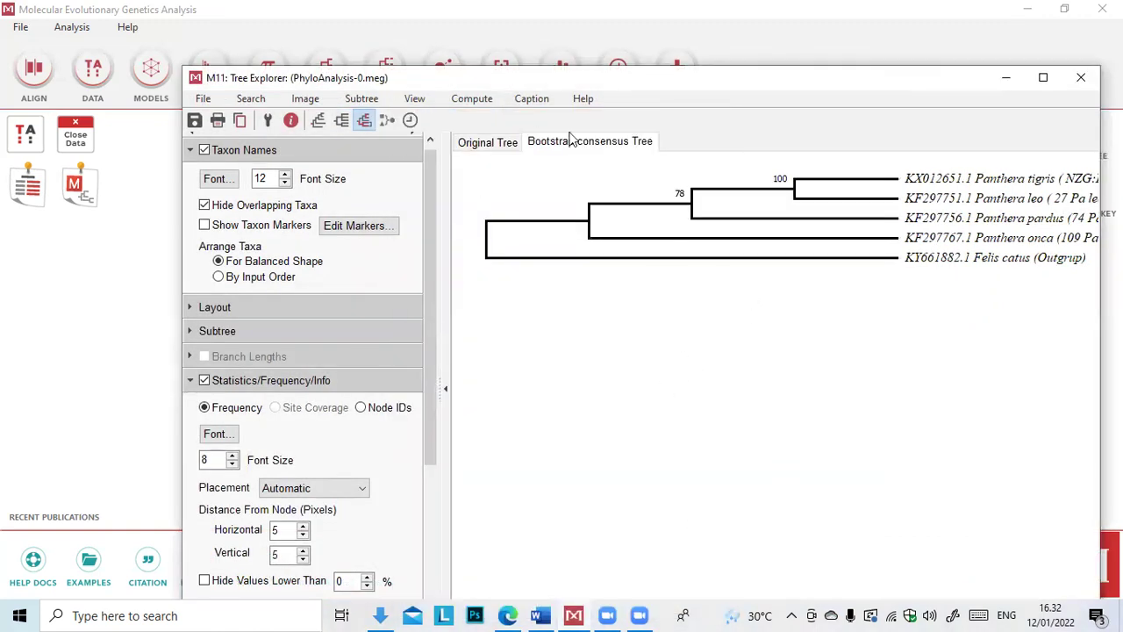
- Compare the original tree with the bootstrap consensus tree, and enlarge the window to show the consensus tree's full taxon names
click(512, 145)
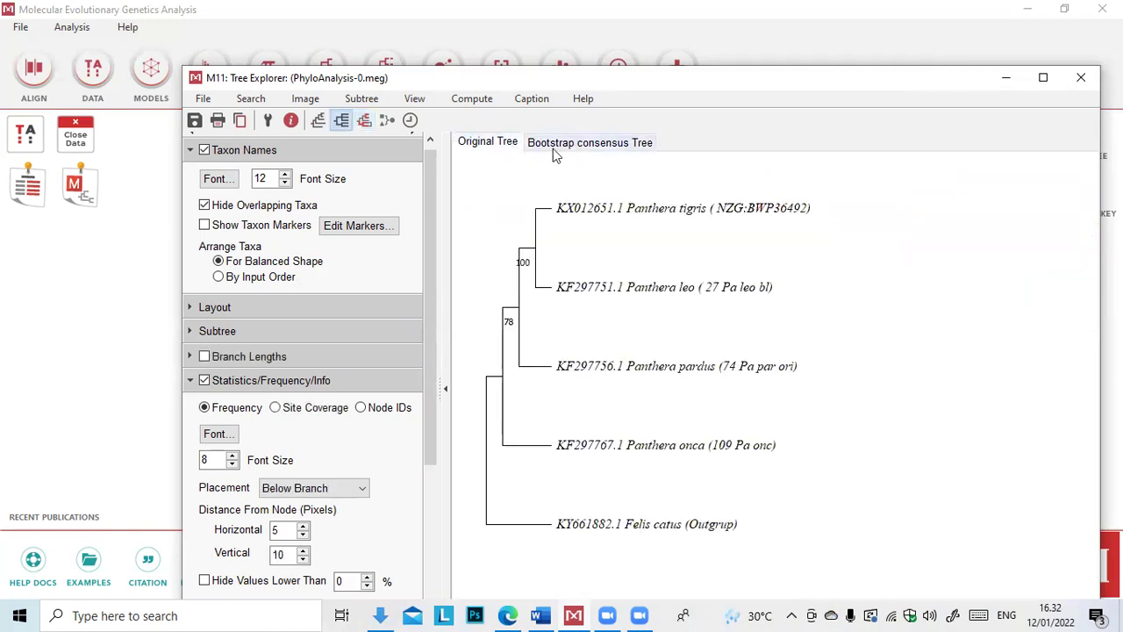
click(552, 148)
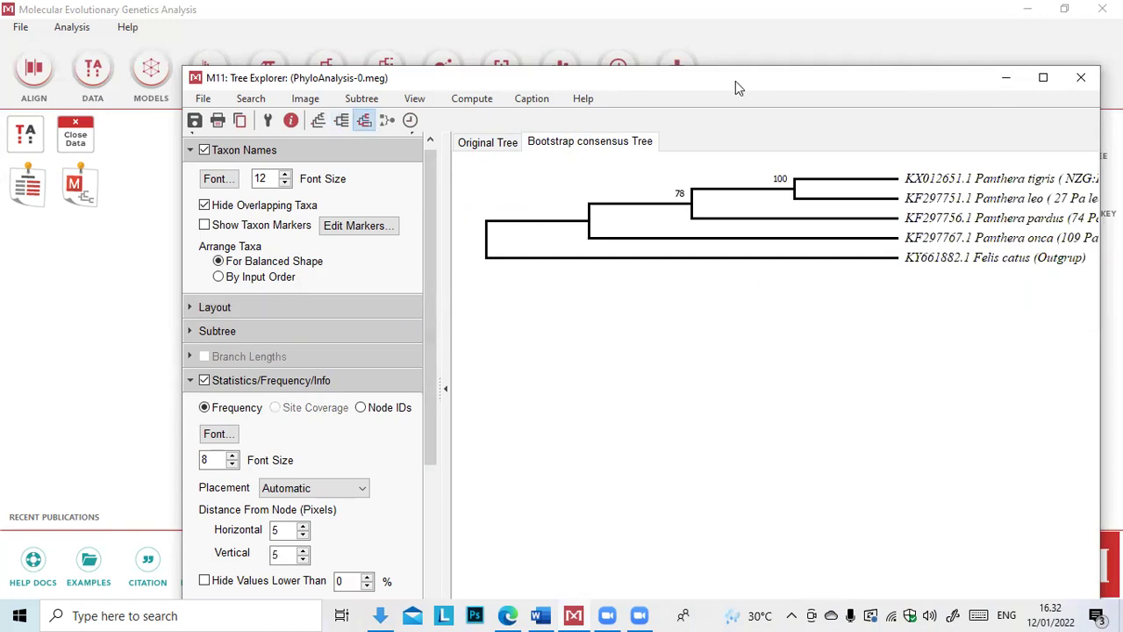
drag(735, 81, 600, 76)
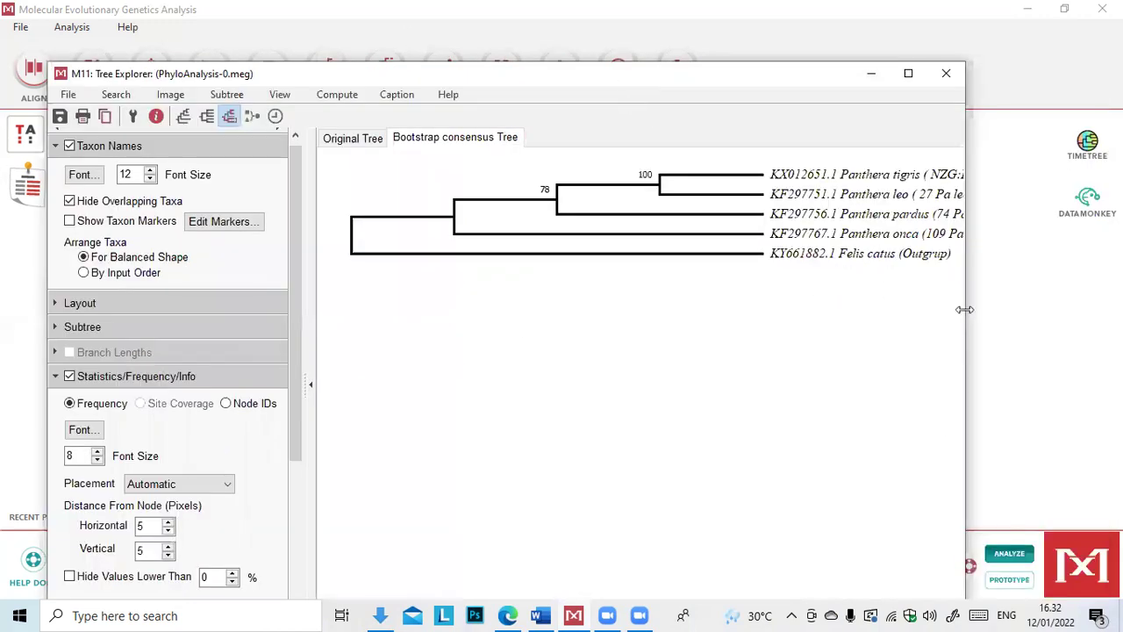
drag(964, 309, 1053, 312)
- Start exporting the bootstrap consensus tree as a PDF image and choose Downloads as the destination folder
scroll(223, 207, down, 3)
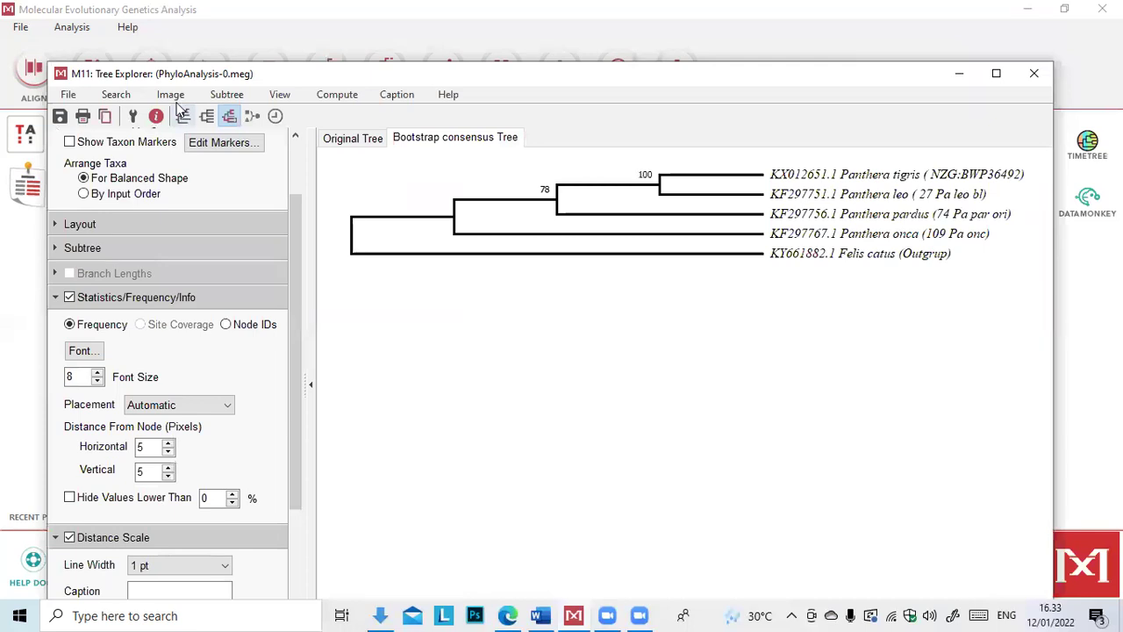
click(172, 95)
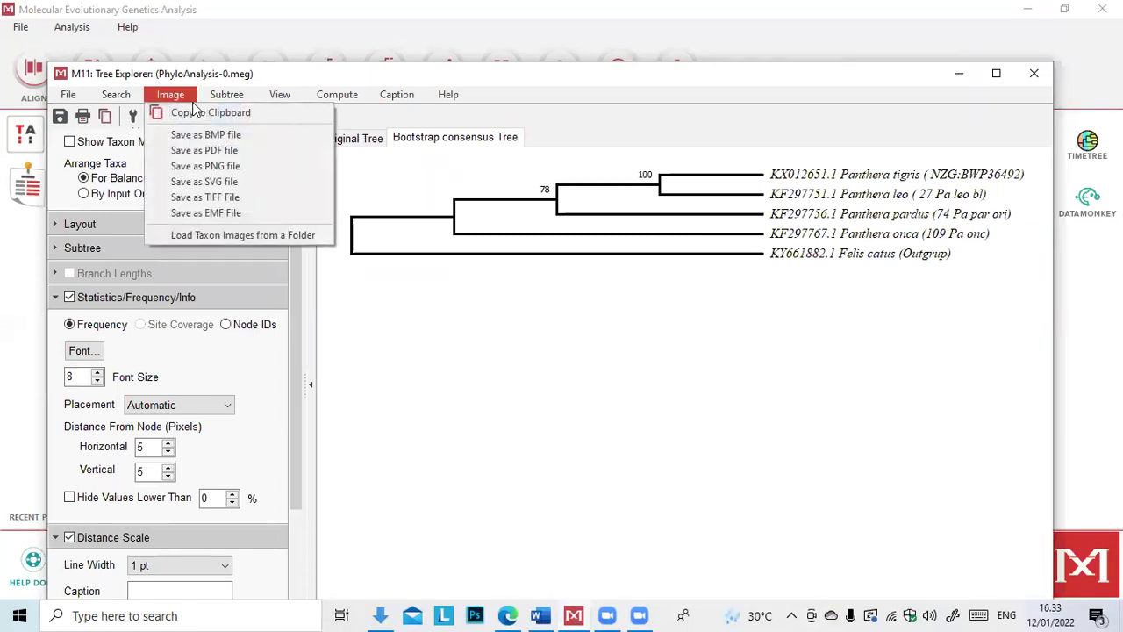
click(224, 150)
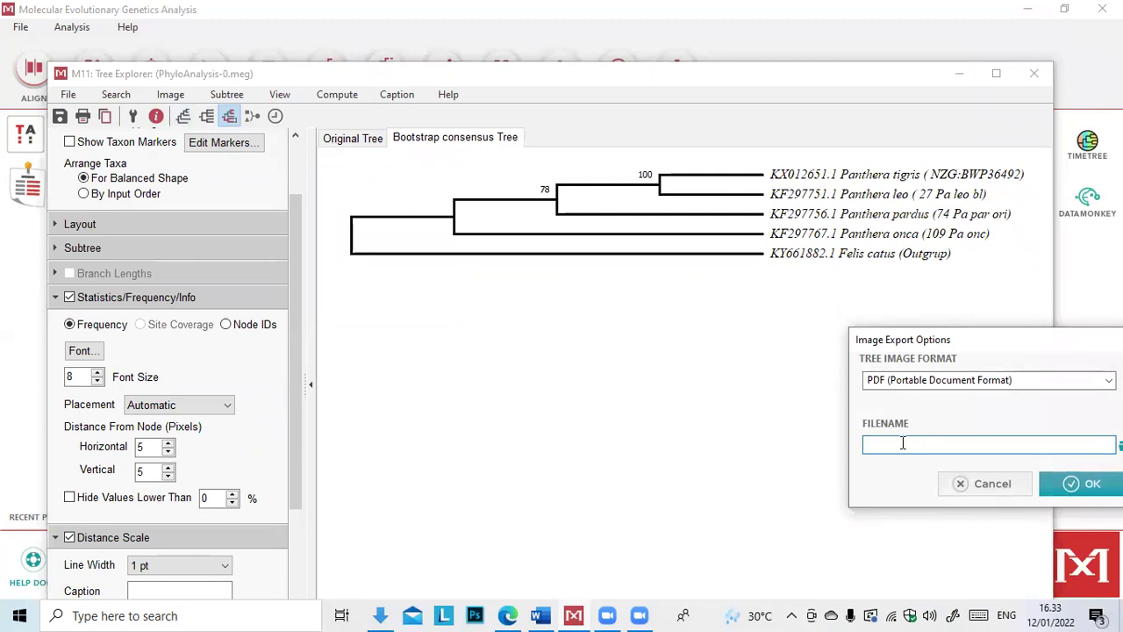
click(934, 448)
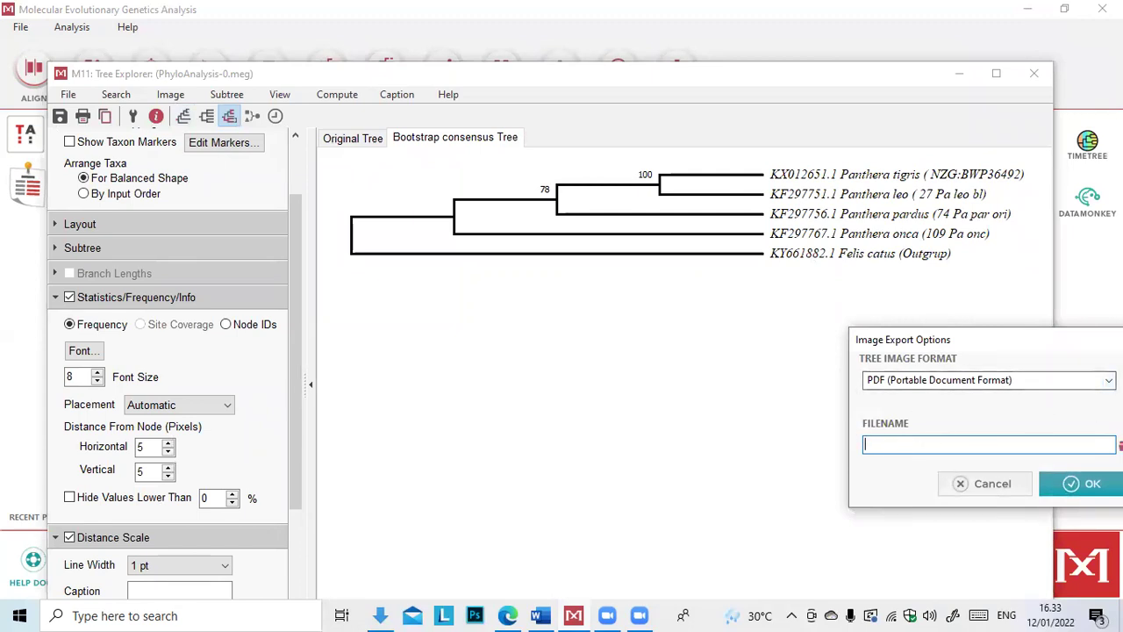
click(1119, 445)
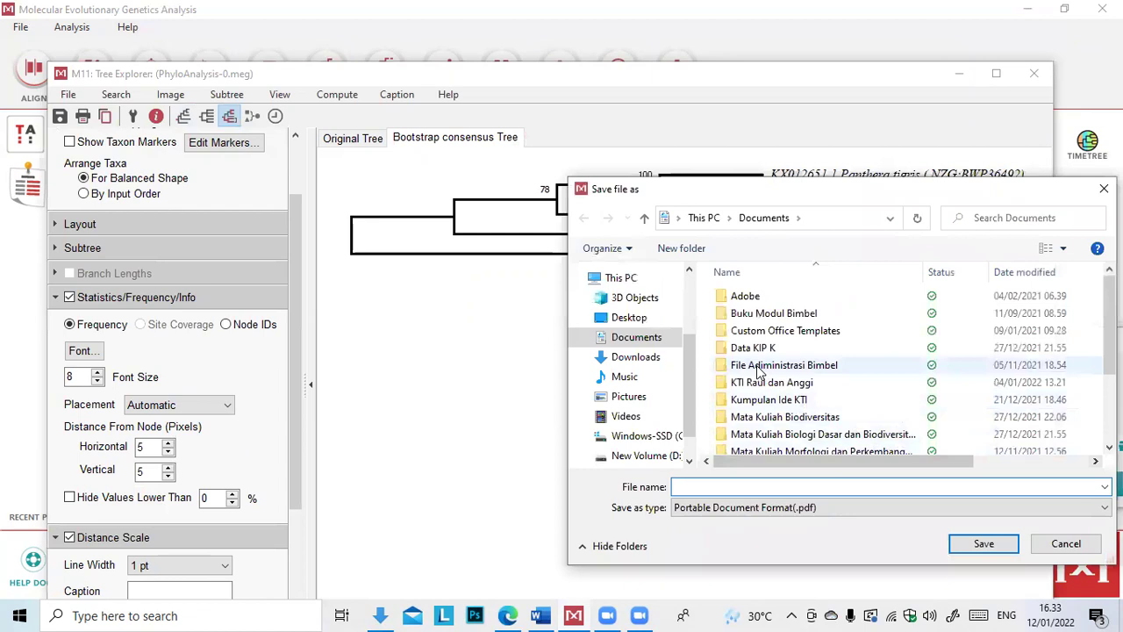
click(644, 357)
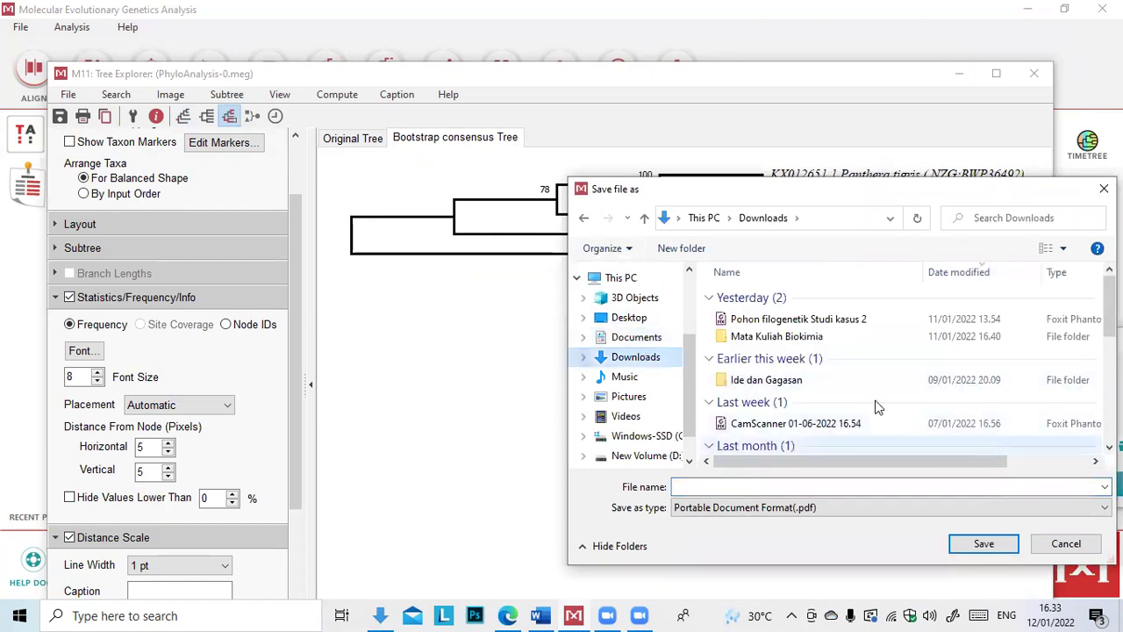
- Name the PDF export file Pohon Filogenetik Genus Panthera and accept that name and location
click(734, 486)
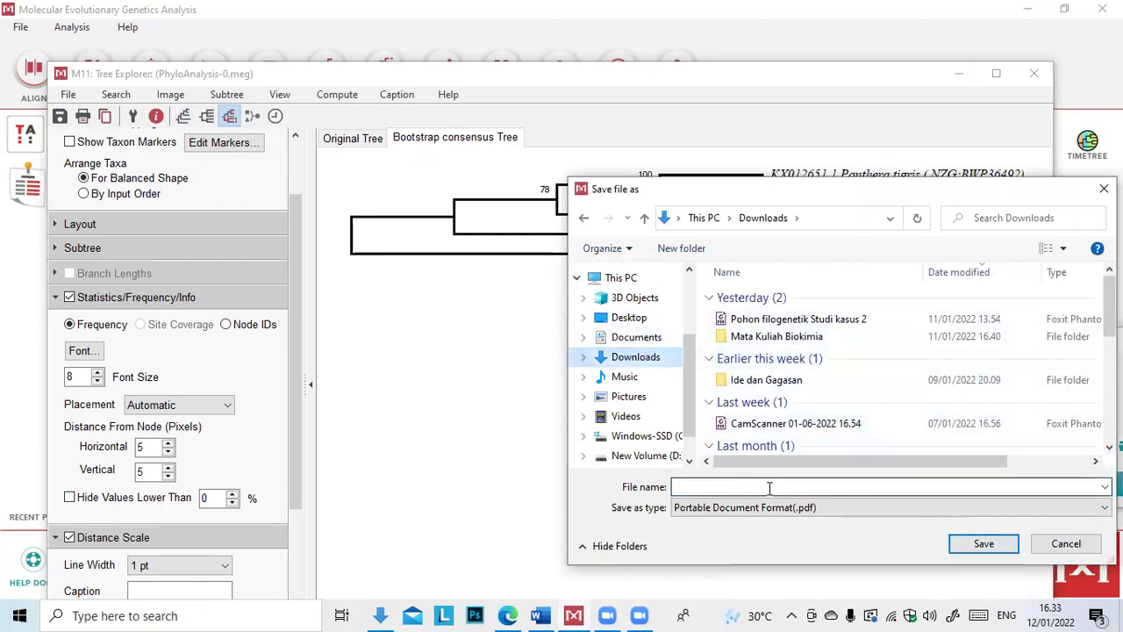
text(Po)
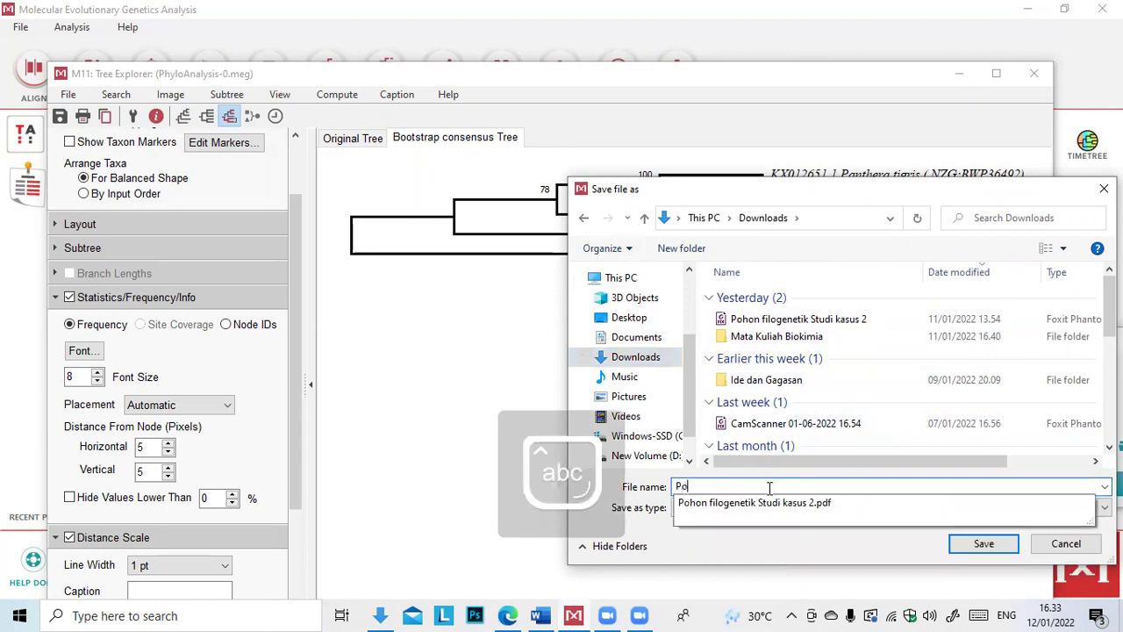
key(Caps_Lock)
text(hon F)
key(Caps_Lock)
text(ilogenetik)
key(Caps_Lock)
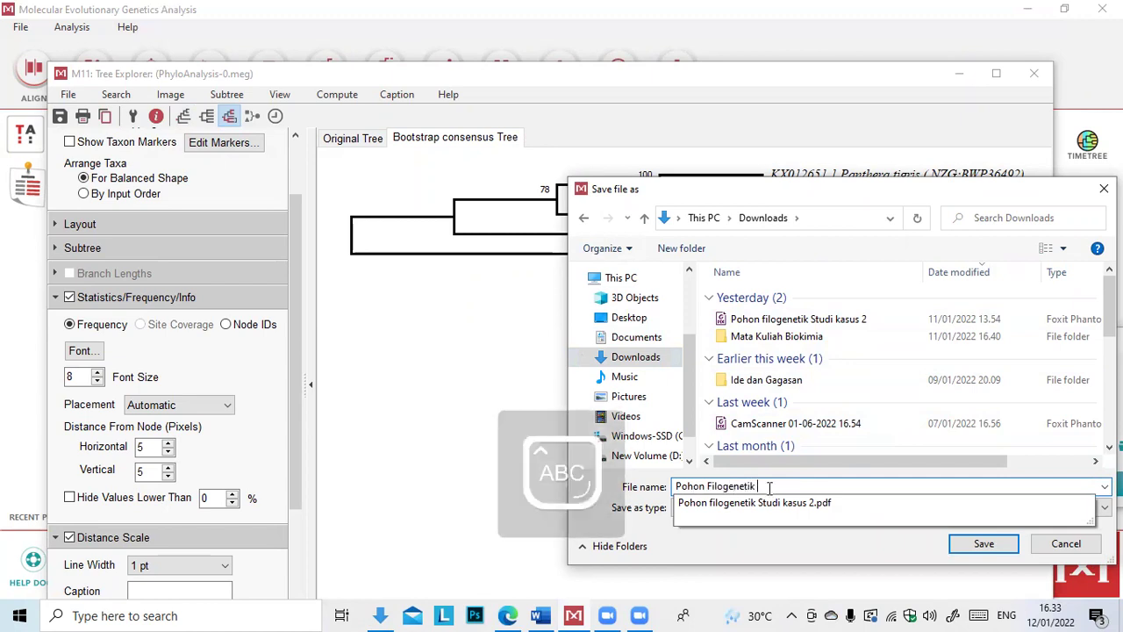
text(G)
key(Caps_Lock)
text(enus)
key(Caps_Lock)
text(P)
key(Caps_Lock)
text(anthera)
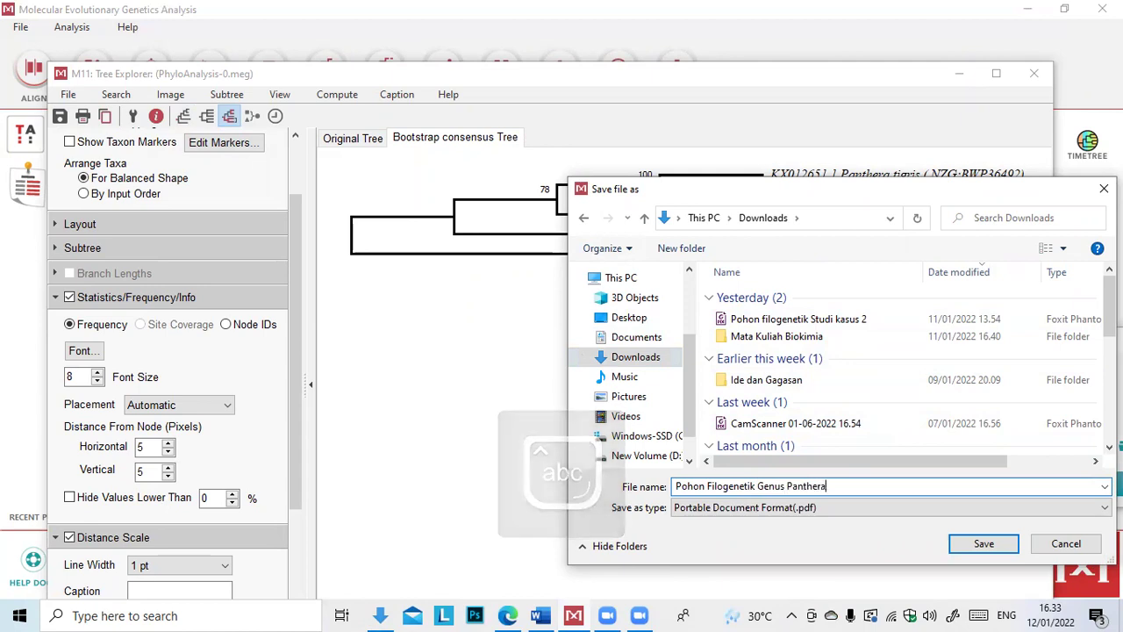
click(984, 545)
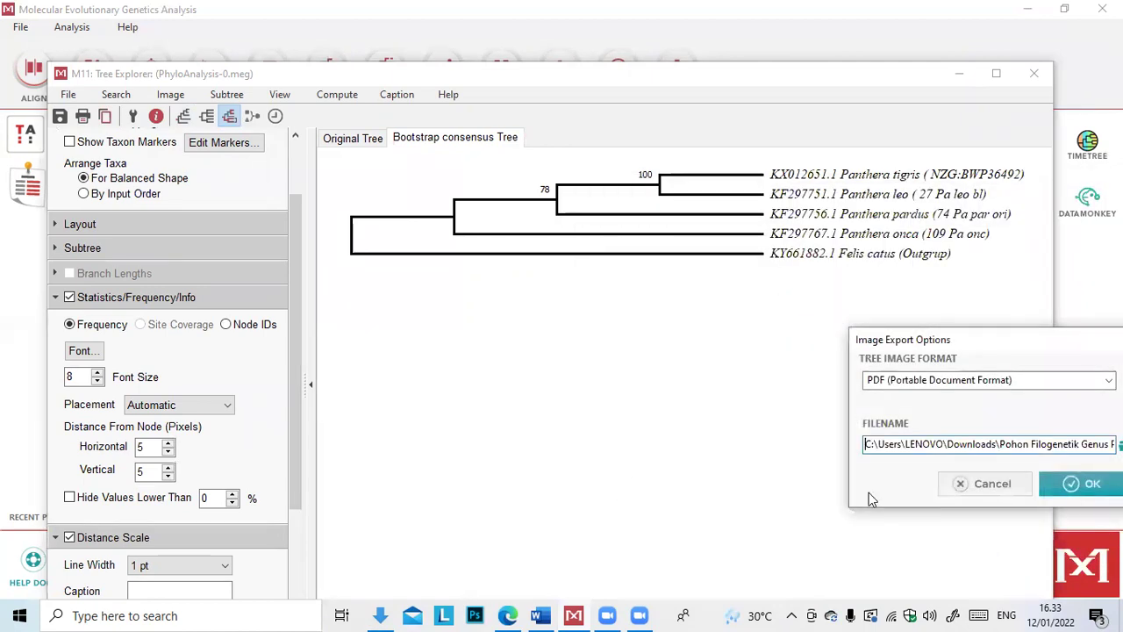
- Try to open Pohon Filogenetik Genus Panthera from the recent files in File Explorer
click(412, 616)
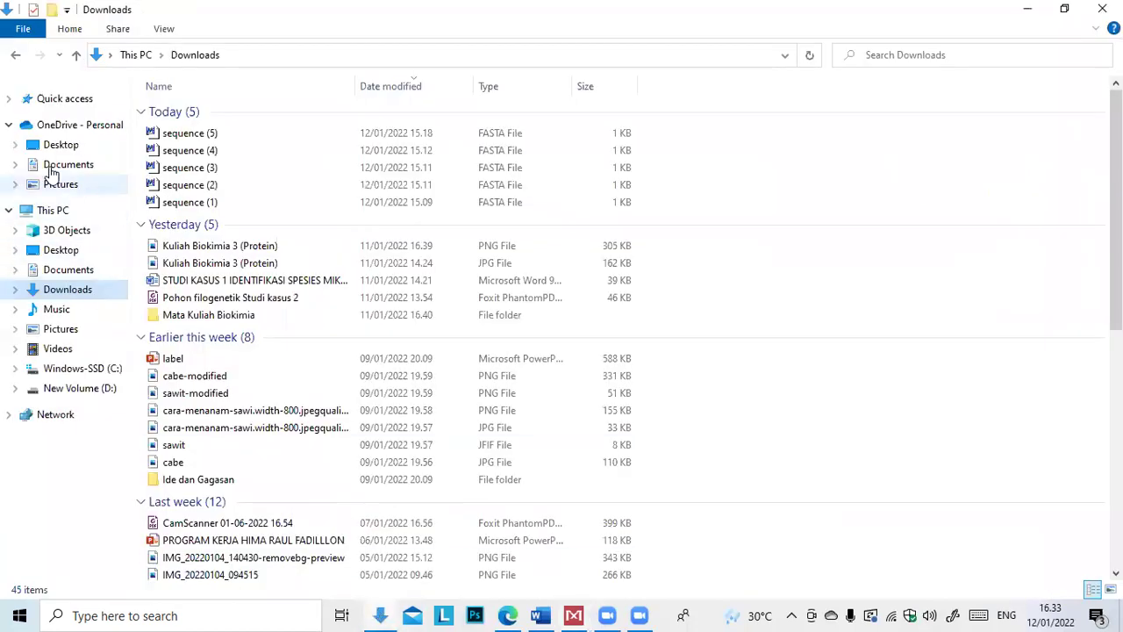
click(78, 300)
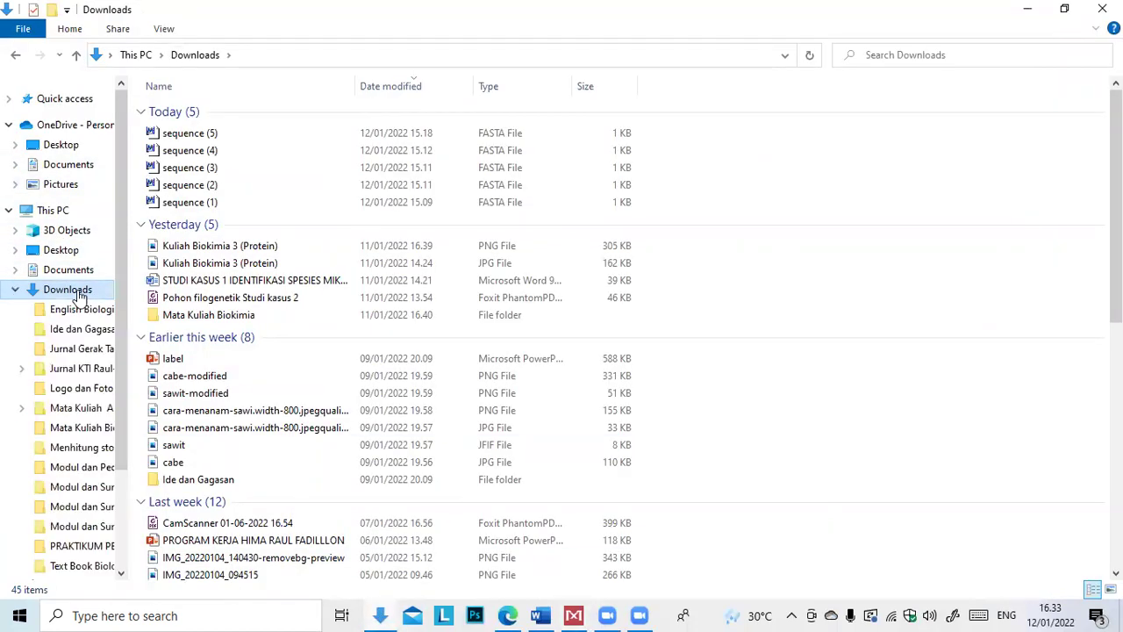
click(65, 99)
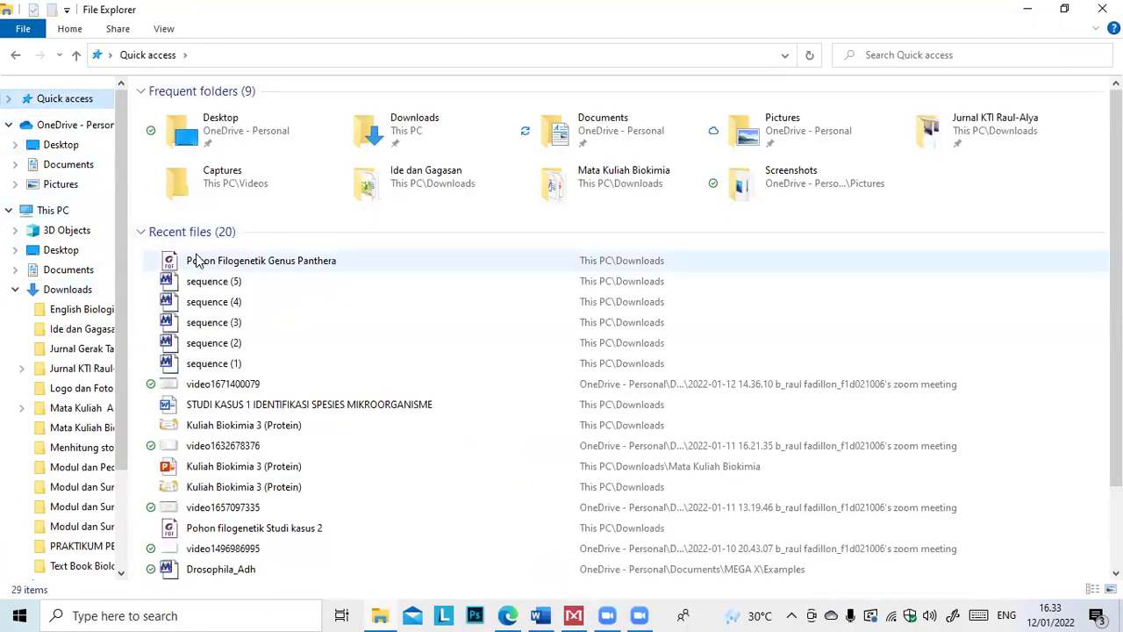
double_click(199, 260)
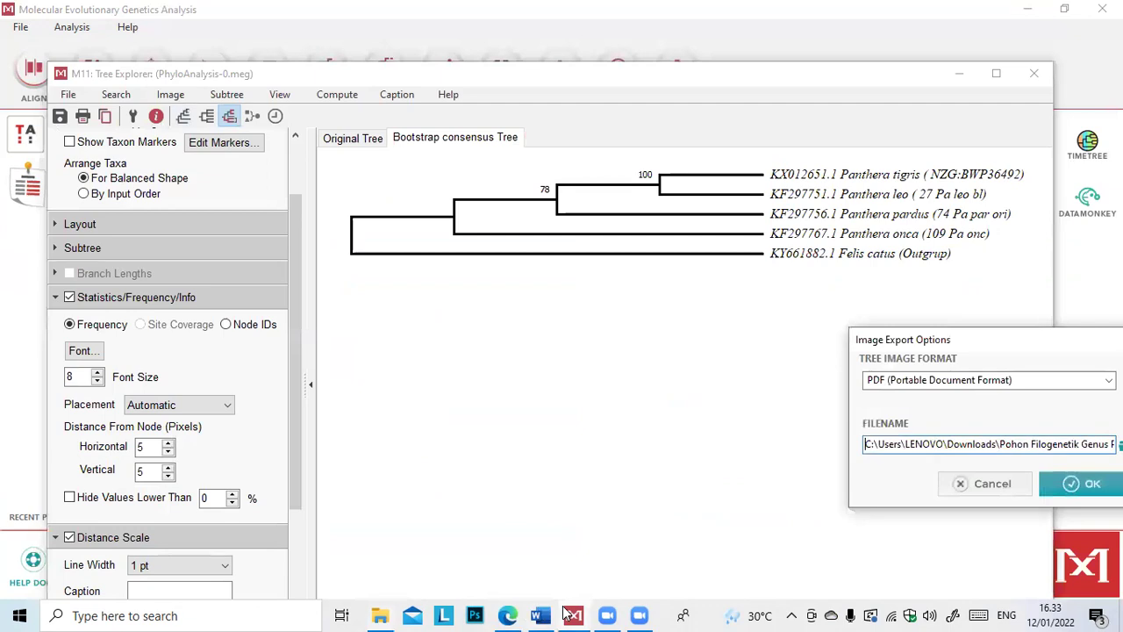
key(Return)
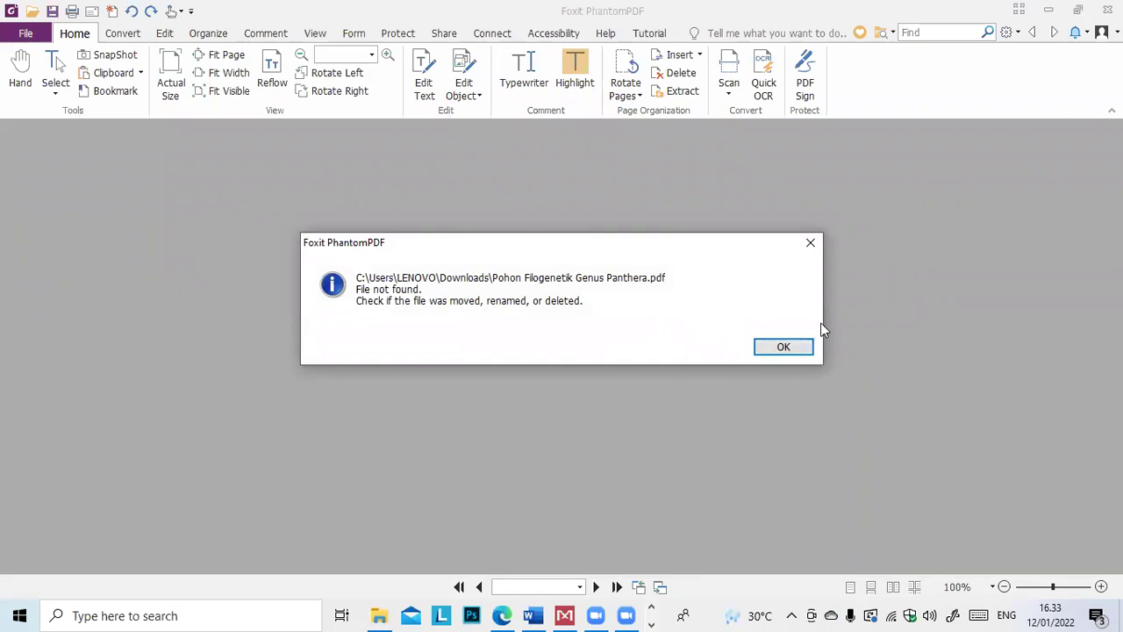
click(809, 246)
mouse_move(453, 611)
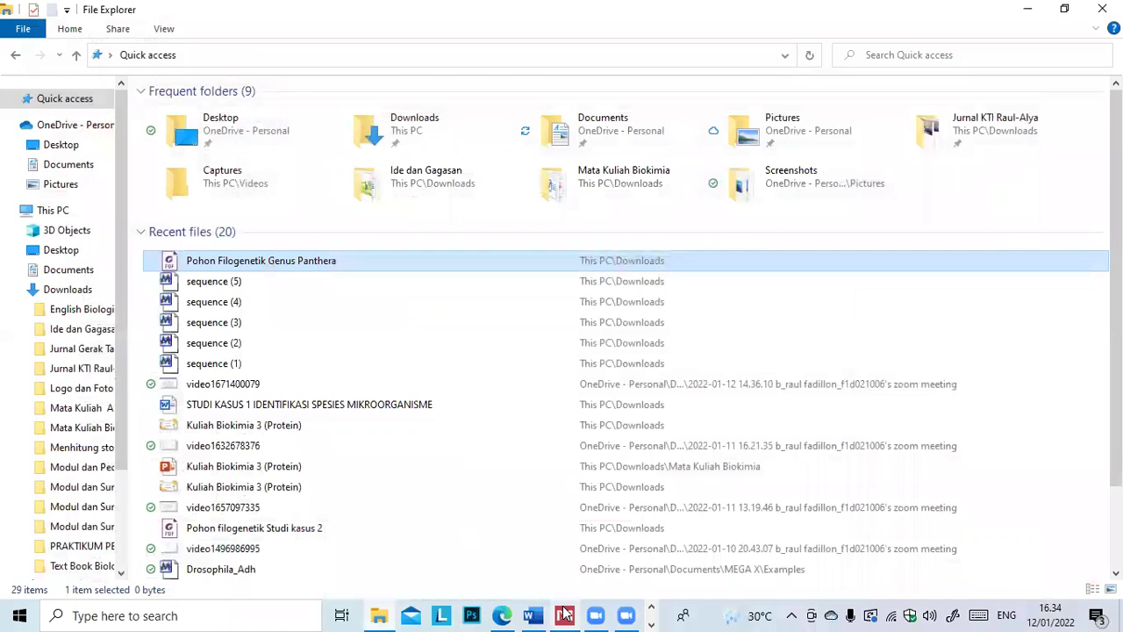
- Switch back to MEGA and confirm the PDF export of the consensus tree
click(566, 615)
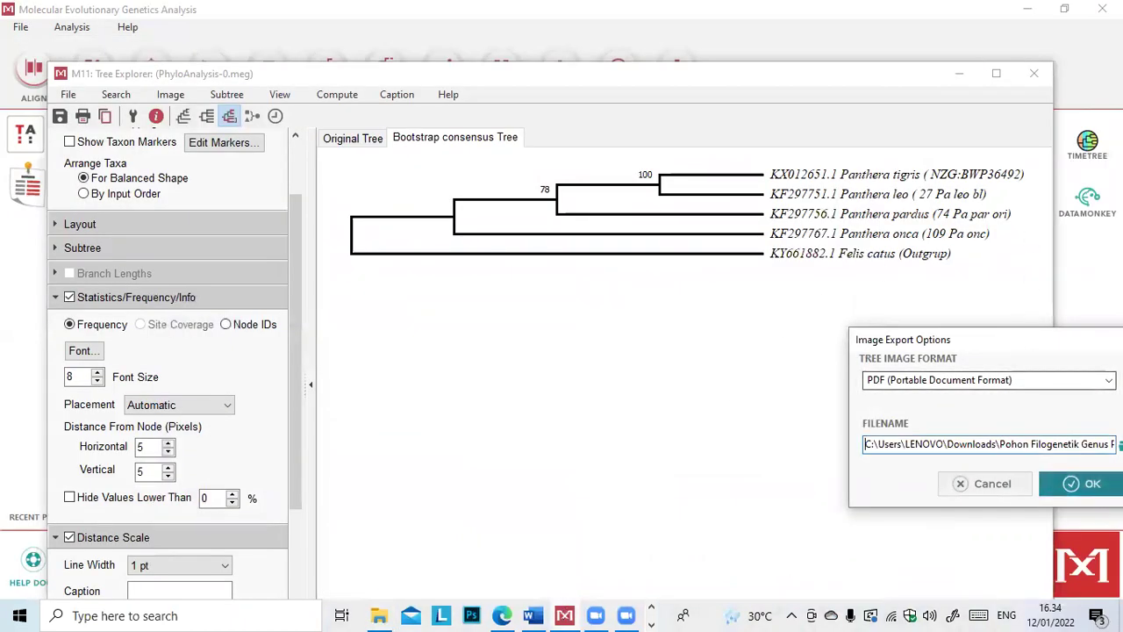
click(1088, 484)
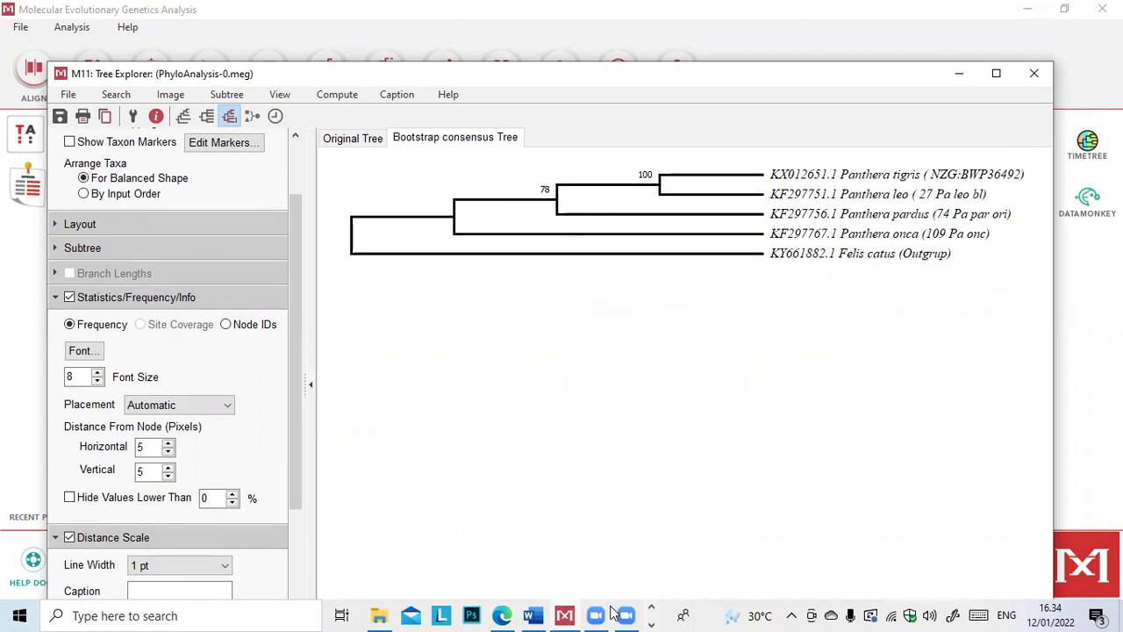
- Switch to the Word case-study document and add an empty line below its last paragraph
mouse_move(544, 613)
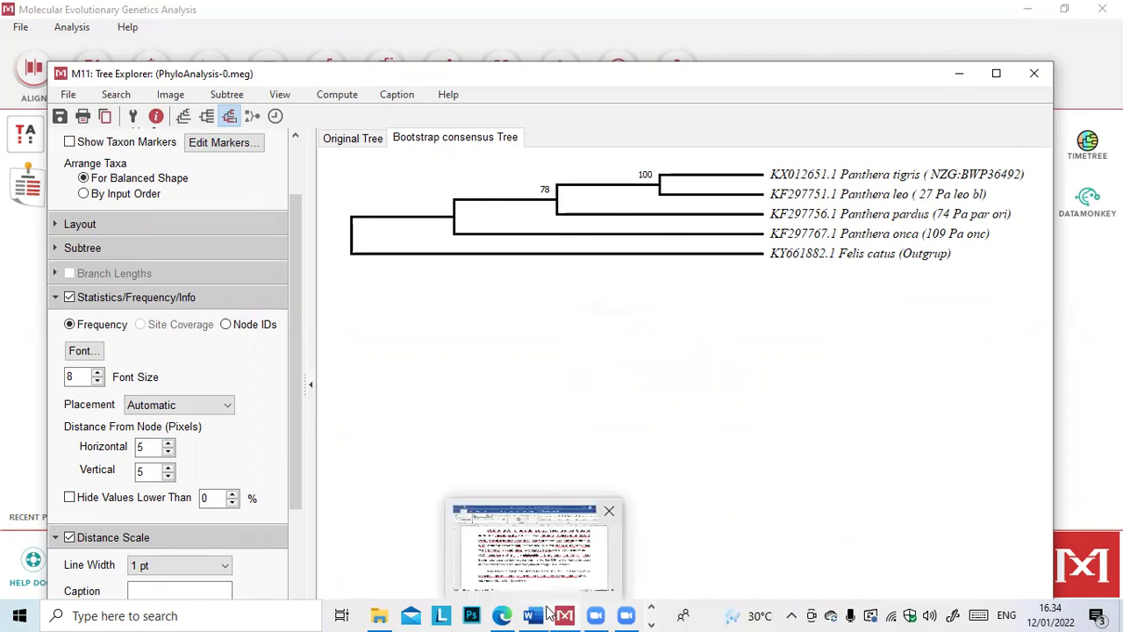
click(471, 518)
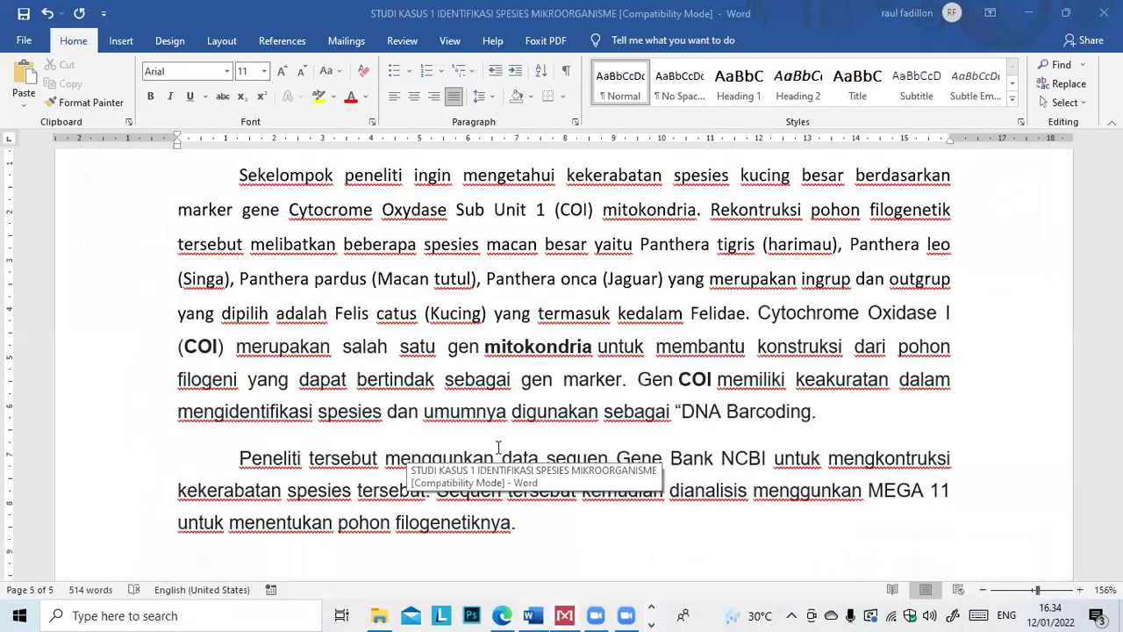
scroll(571, 395, down, 5)
key(Return)
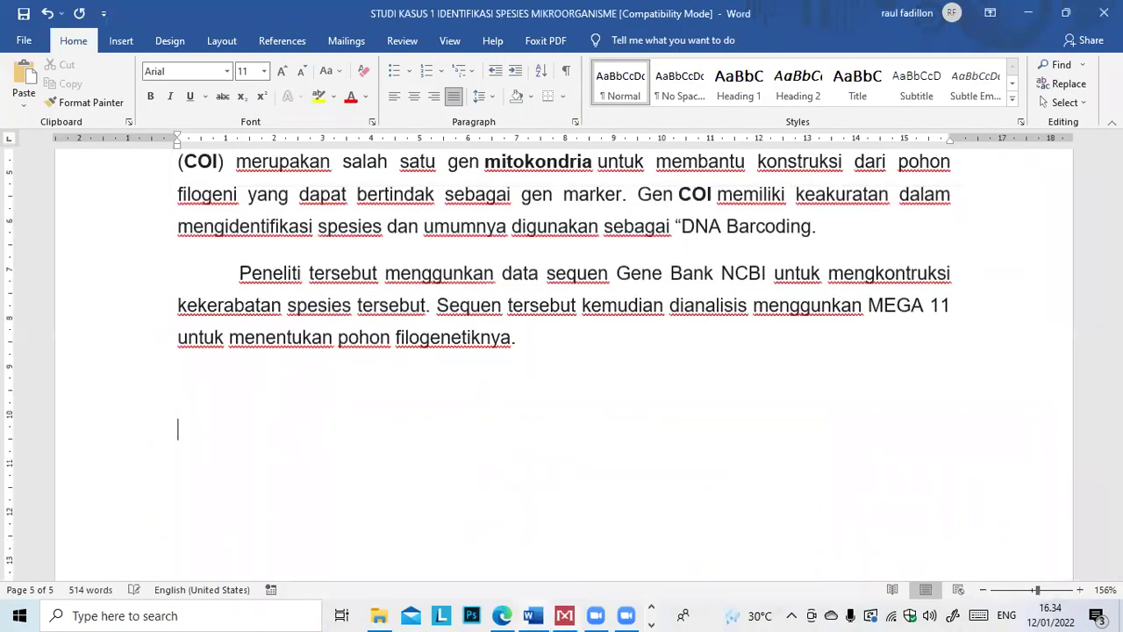
- Switch to the exported tree PDF in Foxit PhantomPDF and convert it to a Word document named Pohon Filogenetik Genus Panthera
click(379, 615)
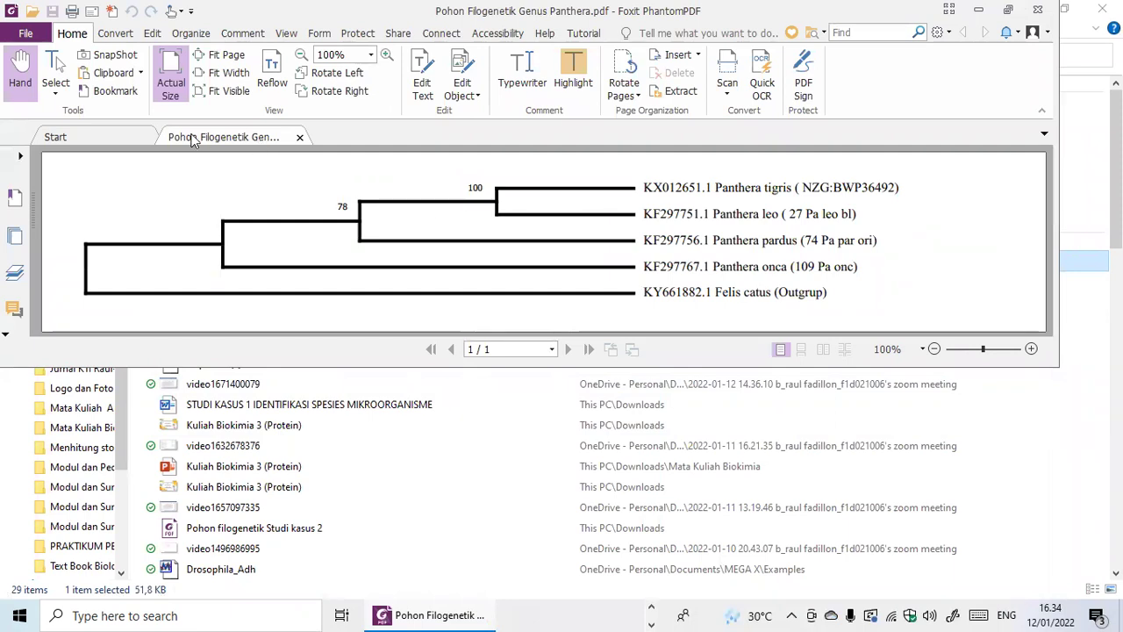
click(151, 35)
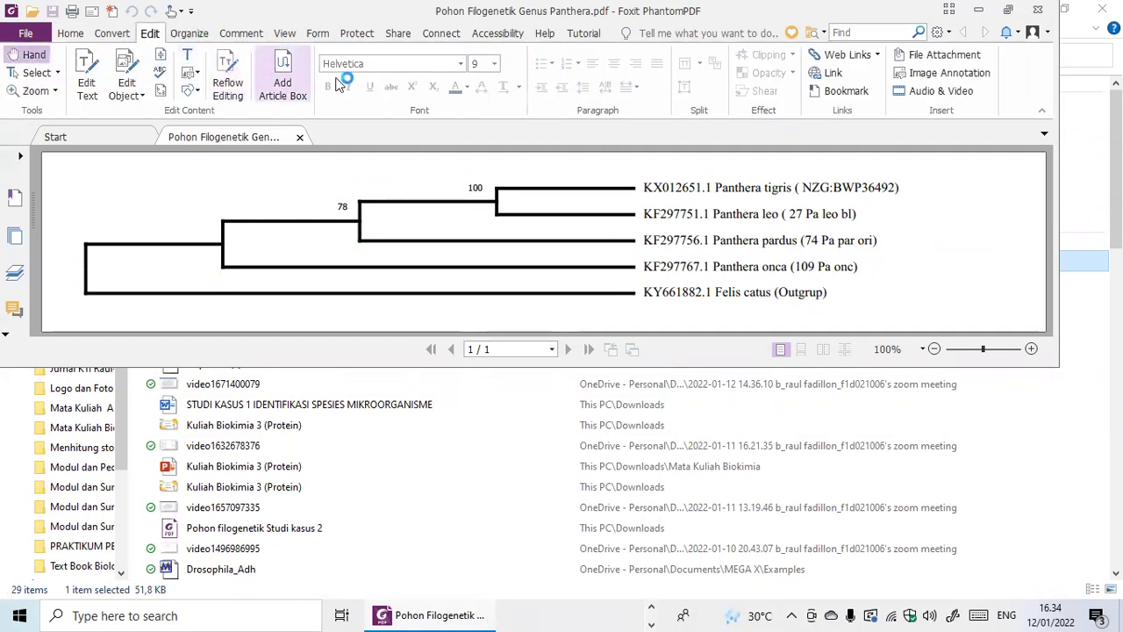
click(175, 35)
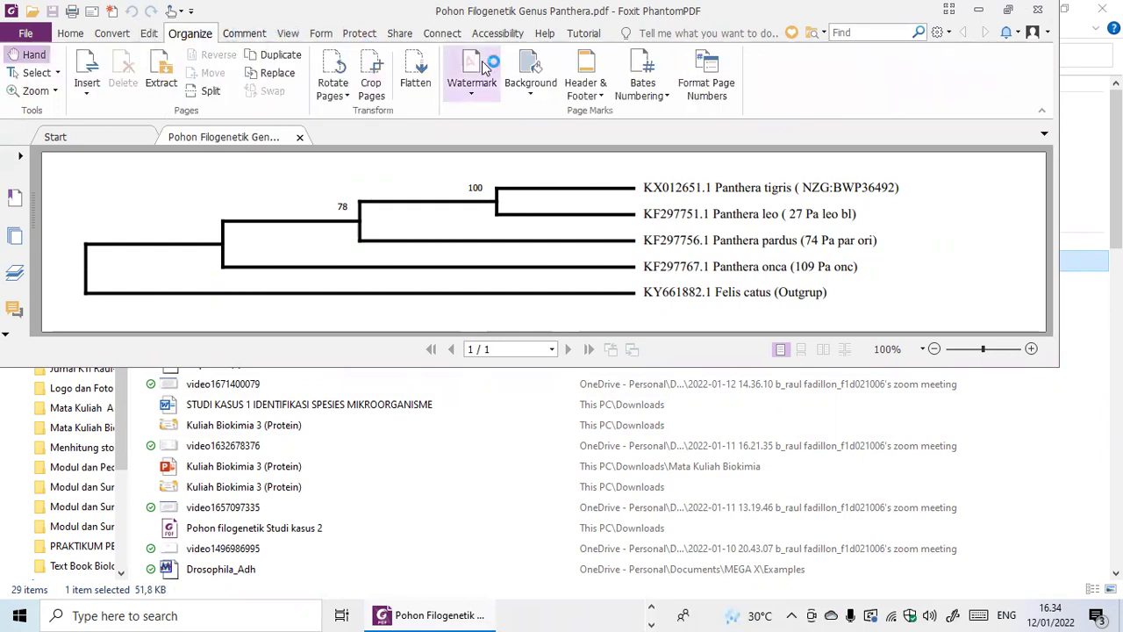
click(111, 34)
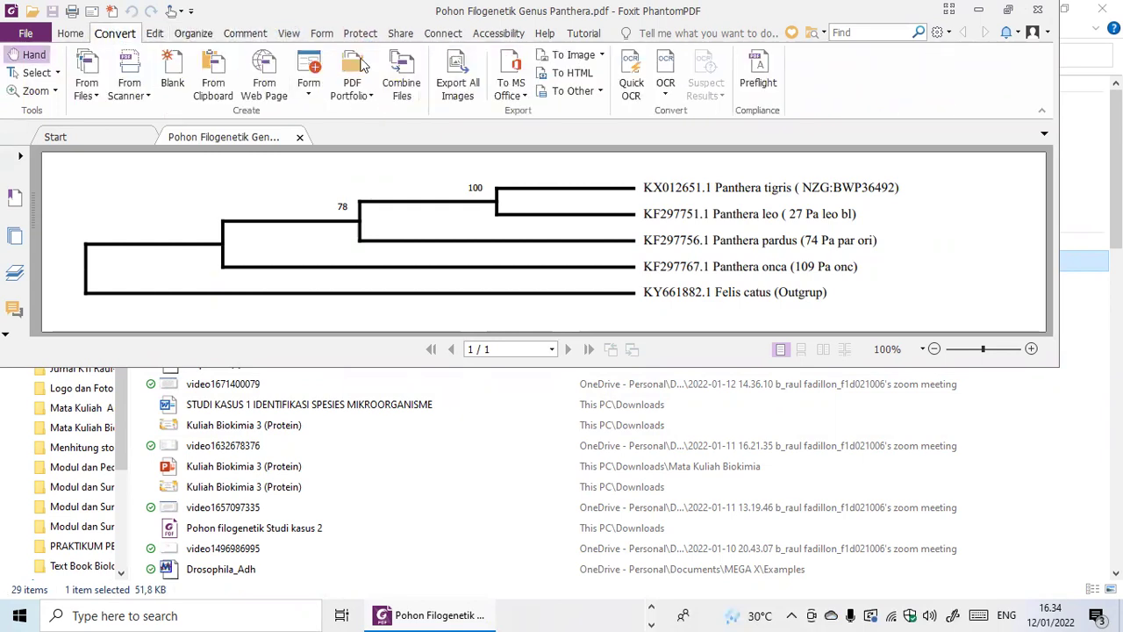
click(512, 87)
click(545, 120)
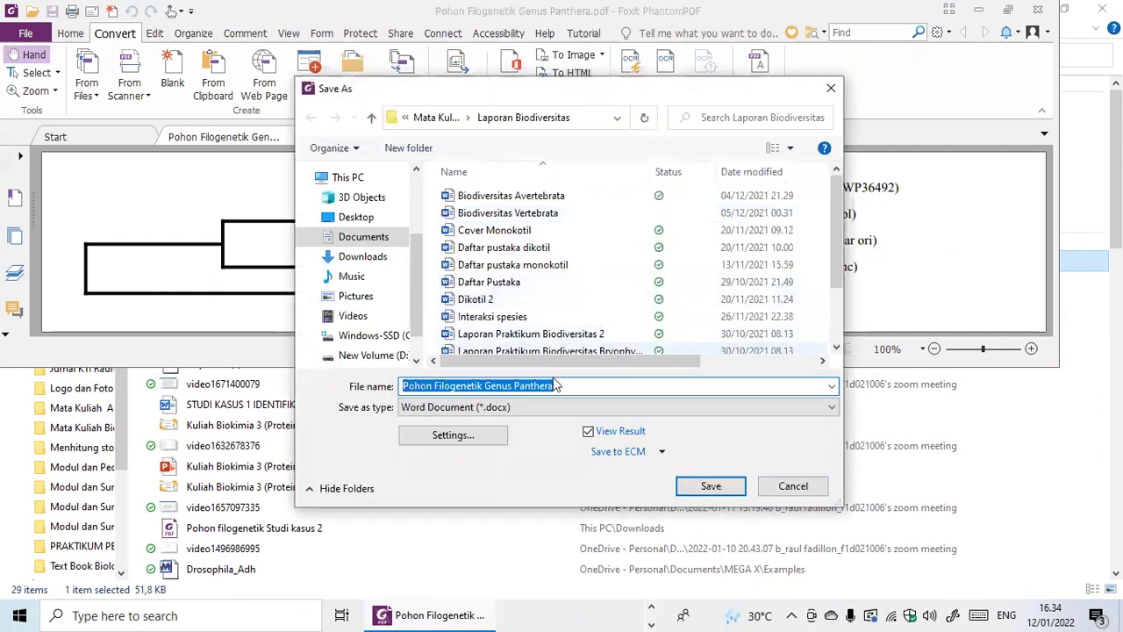
click(712, 486)
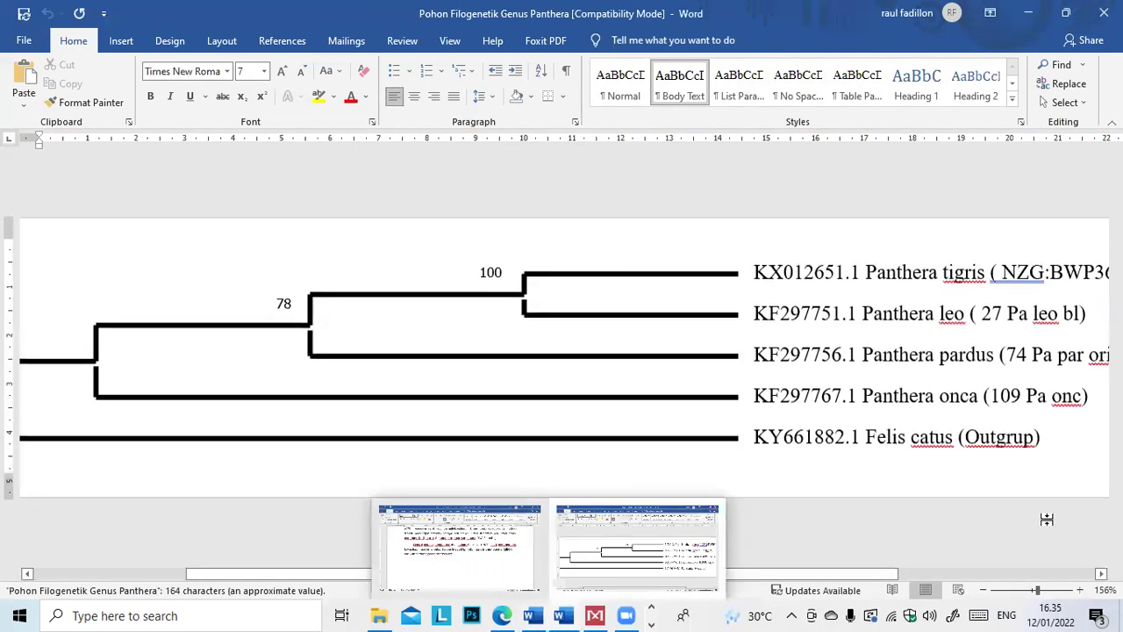
- Accept automatic sharing of changes in the converted Word document and set the zoom to 87%
ctrl+scroll(493, 308, down, 11)
click(632, 348)
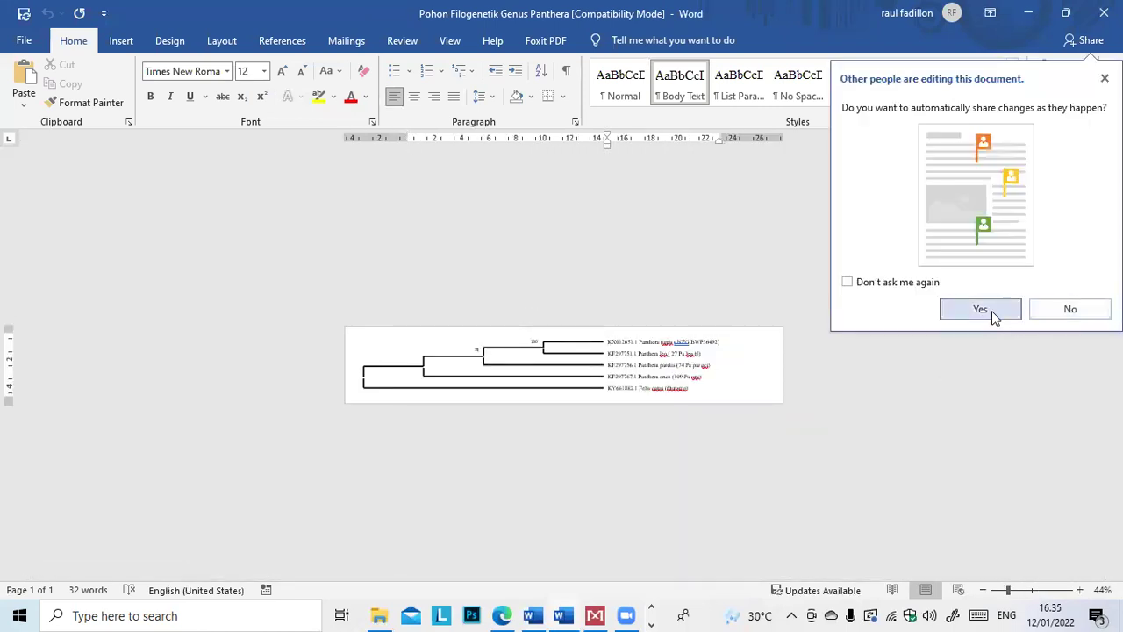
click(991, 311)
click(1027, 590)
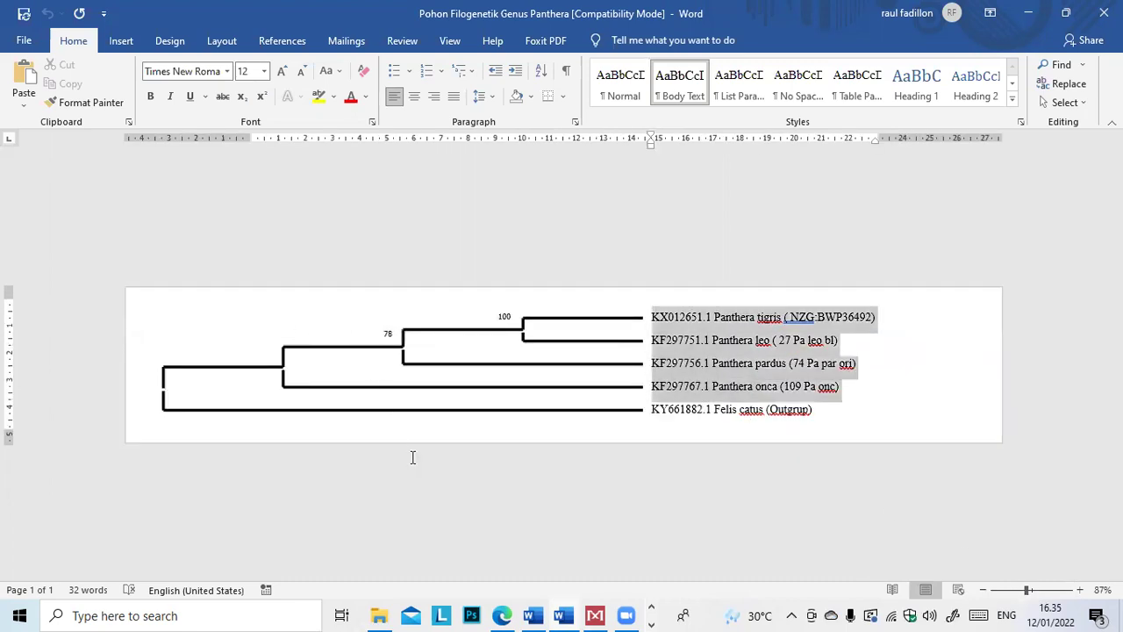
- Delete the tree's branch drawing from the converted document and undo the deletion
click(146, 295)
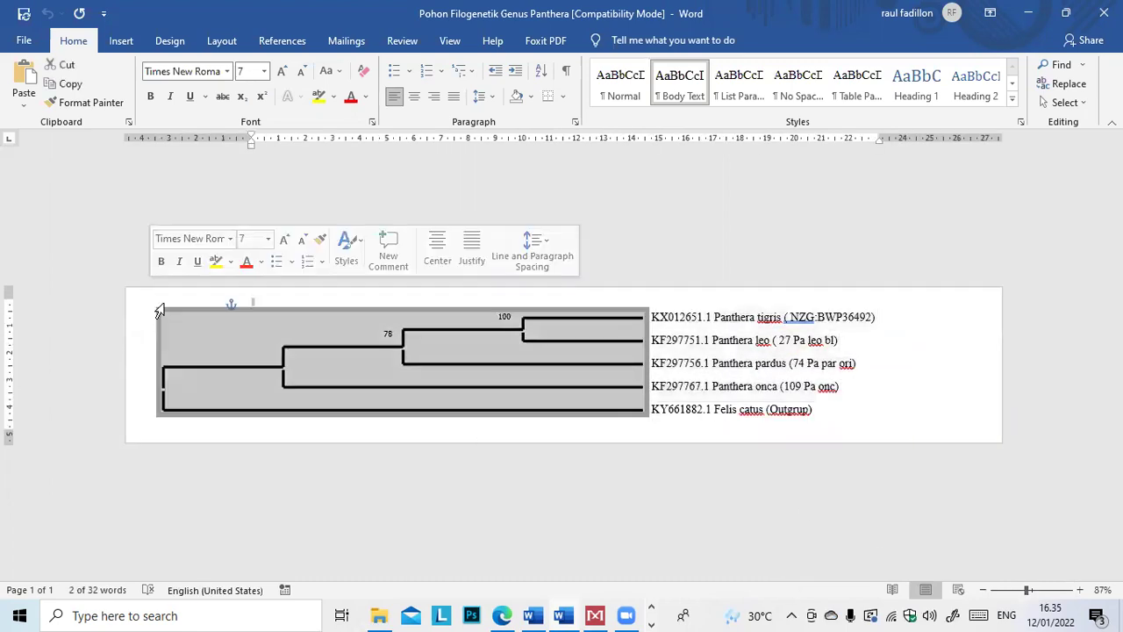
click(223, 375)
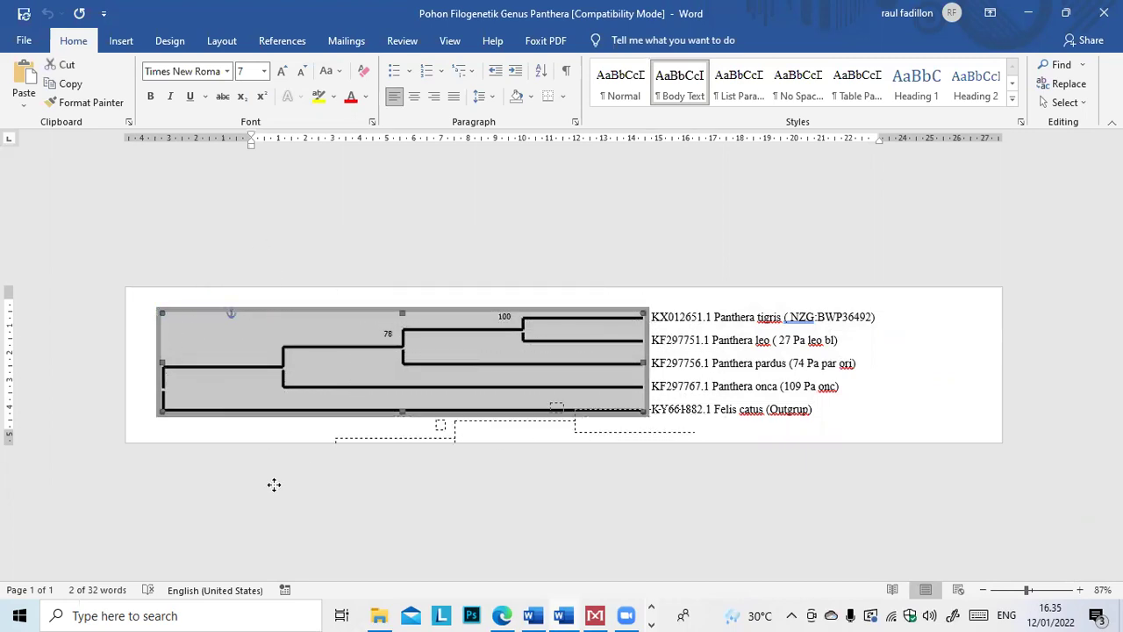
key(Delete)
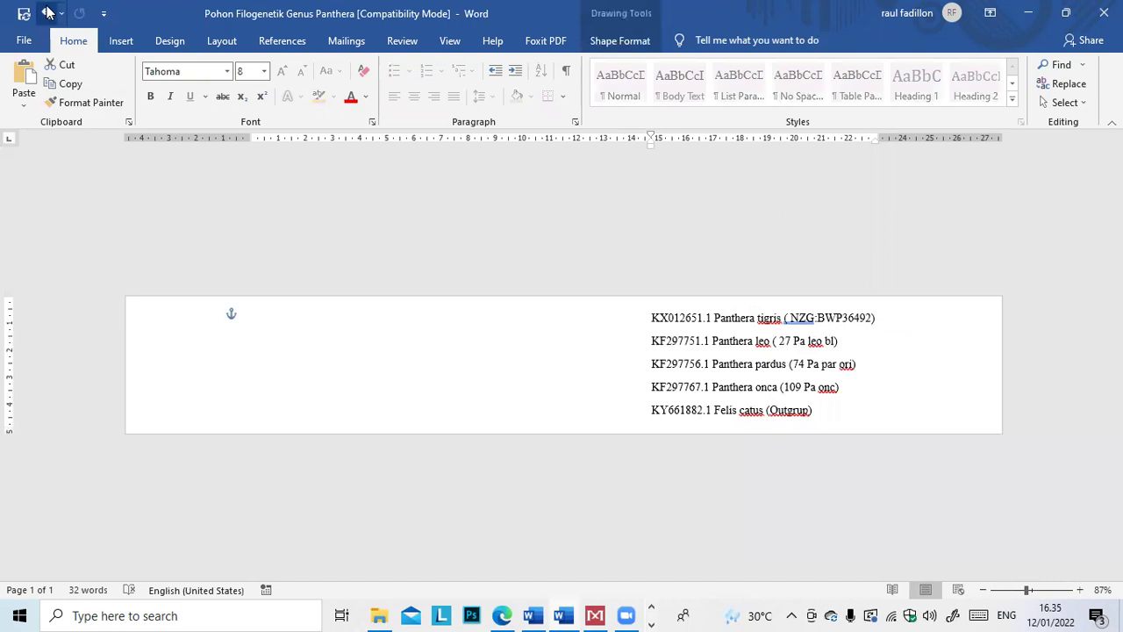
click(48, 13)
click(335, 316)
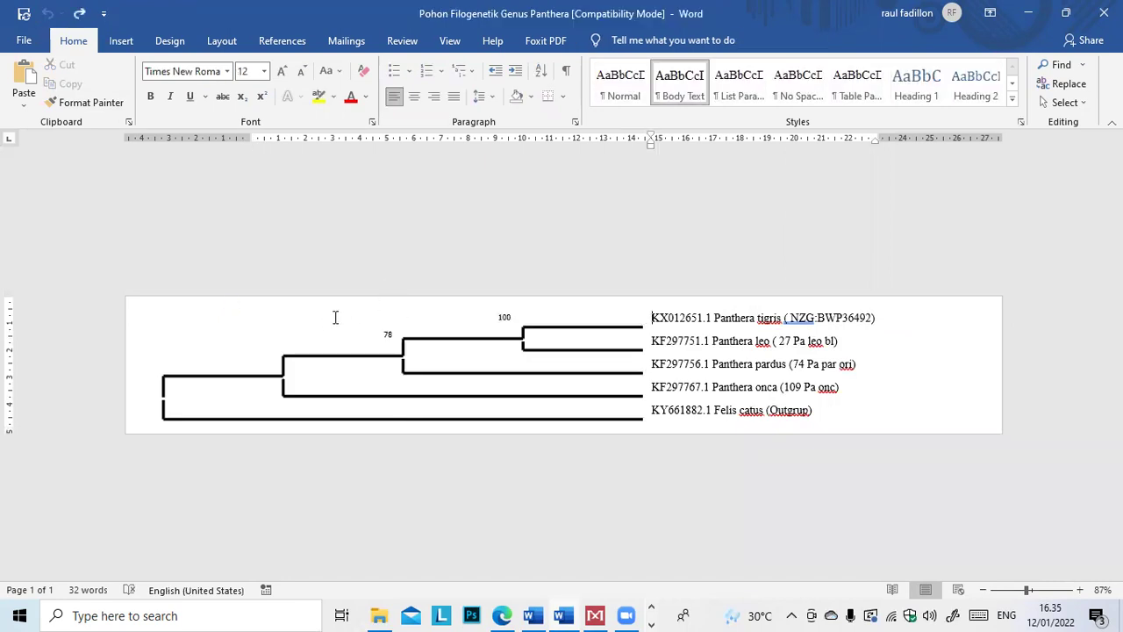
double_click(963, 419)
click(993, 433)
right_click(977, 430)
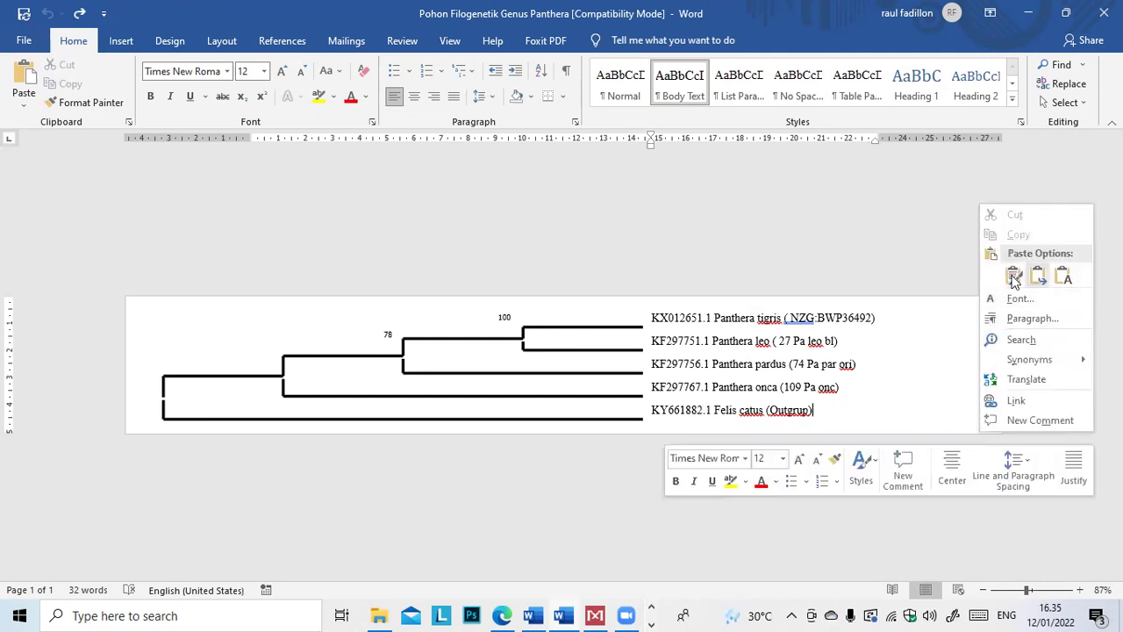
click(613, 555)
click(199, 320)
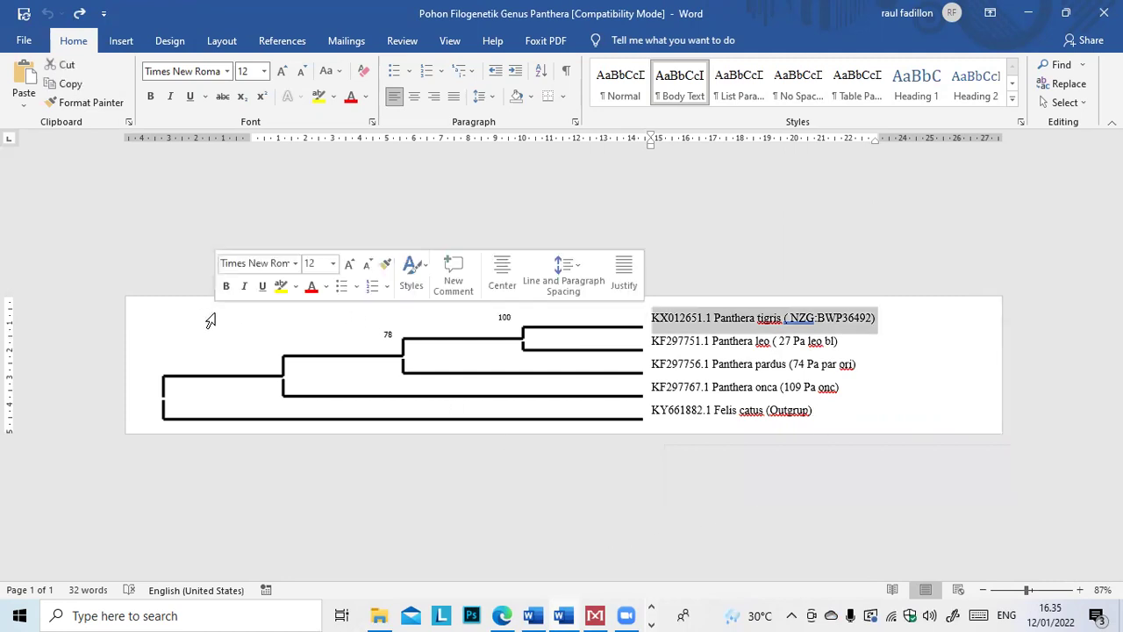
click(903, 392)
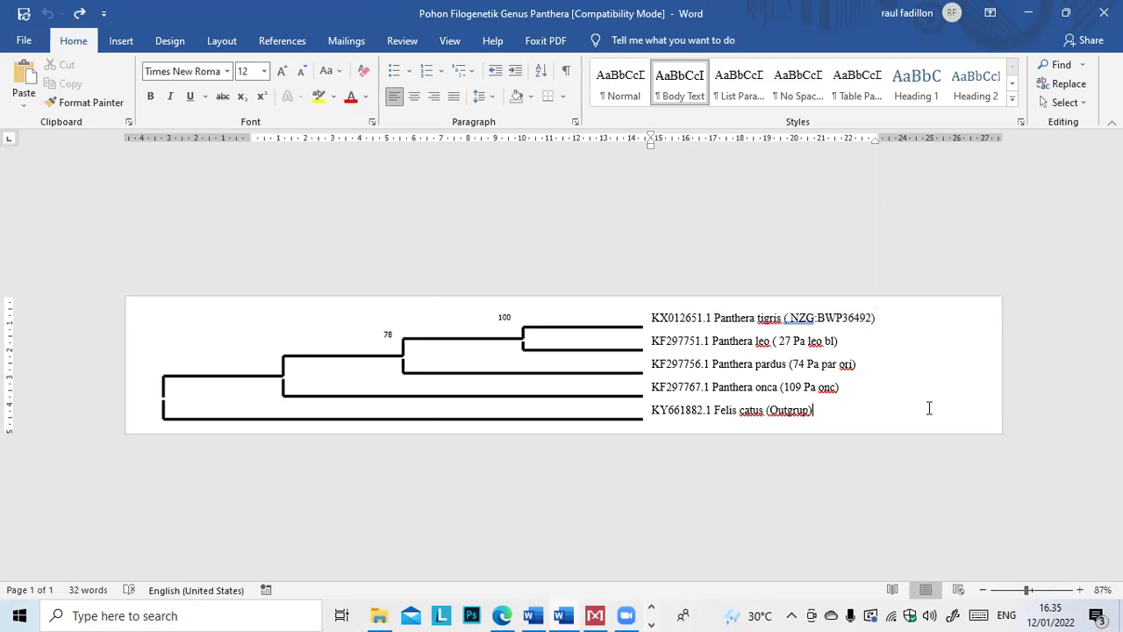
key(Down)
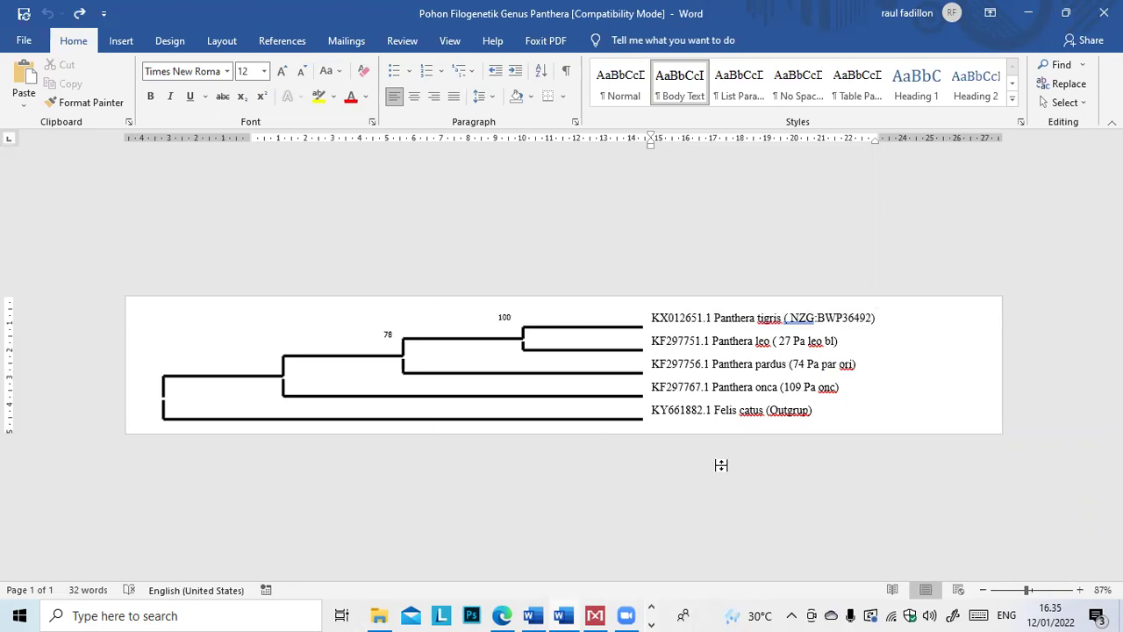